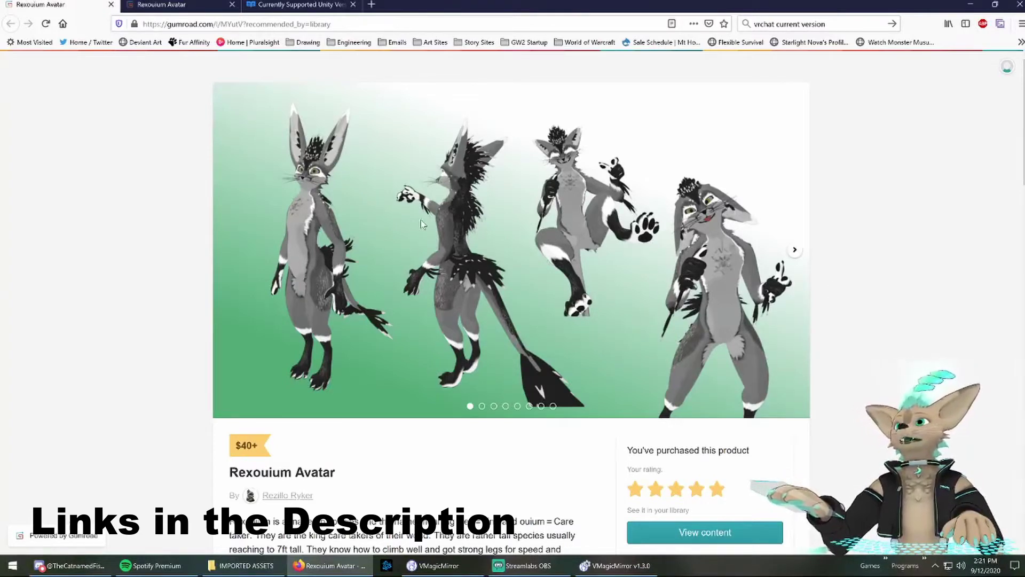
# Review the Rexouium Avatar product page and its purchased files, highlighting the RexouiumAvatarsUnity_VRChat_AV3 package
pyautogui.scroll(-3, 421, 280)
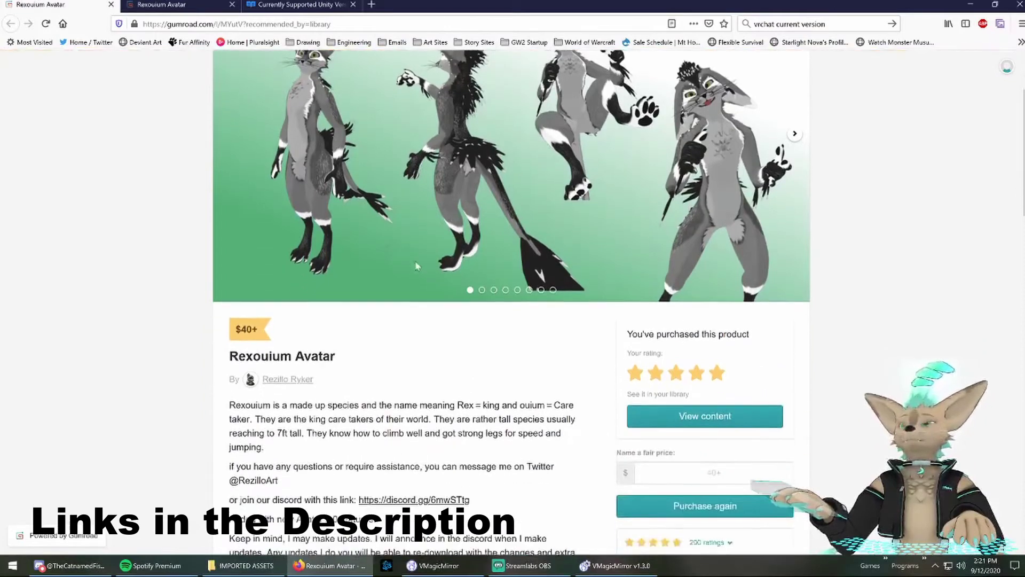
pyautogui.scroll(3, 421, 280)
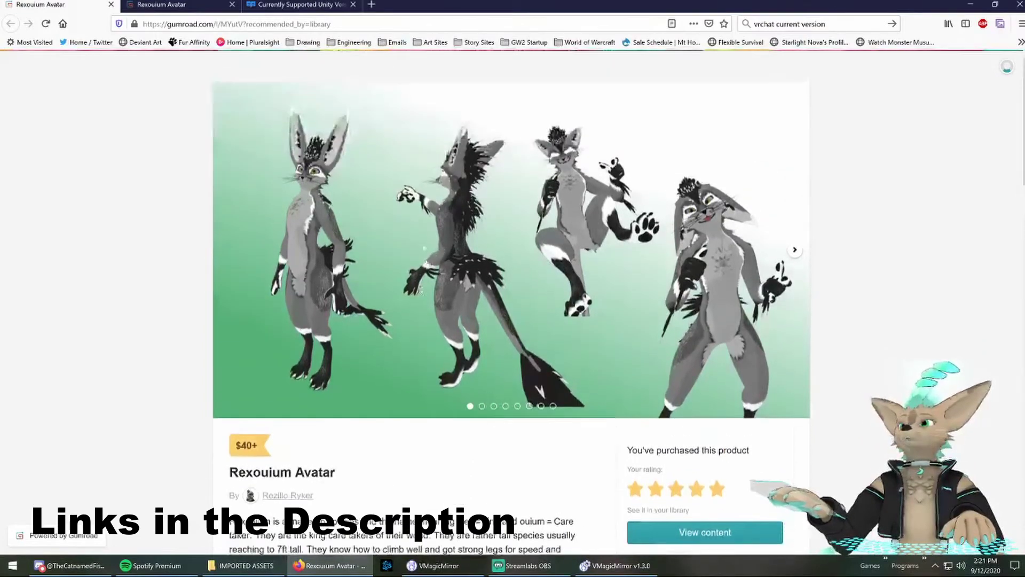
pyautogui.click(176, 5)
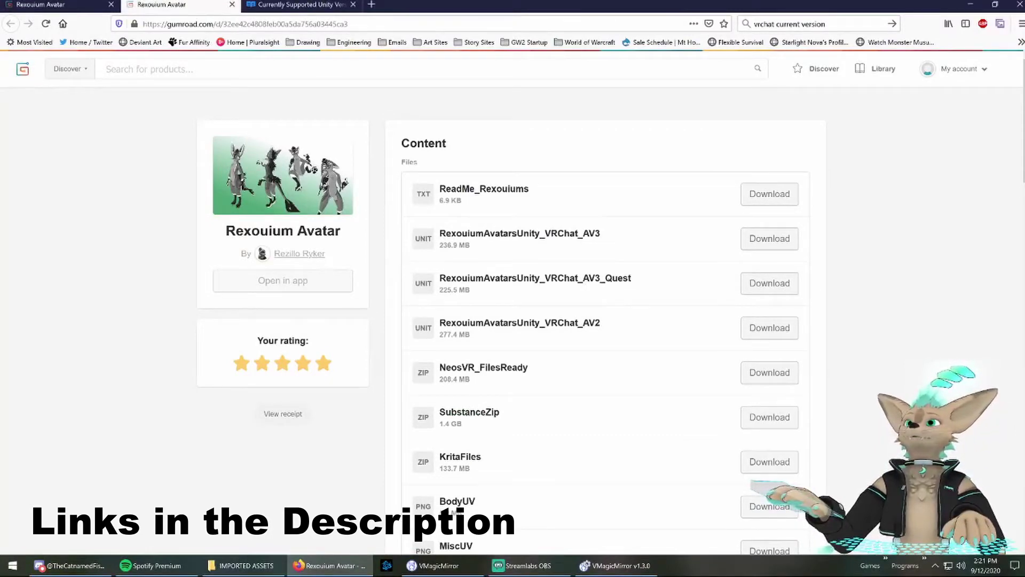
pyautogui.moveTo(439, 234); pyautogui.dragTo(601, 233)
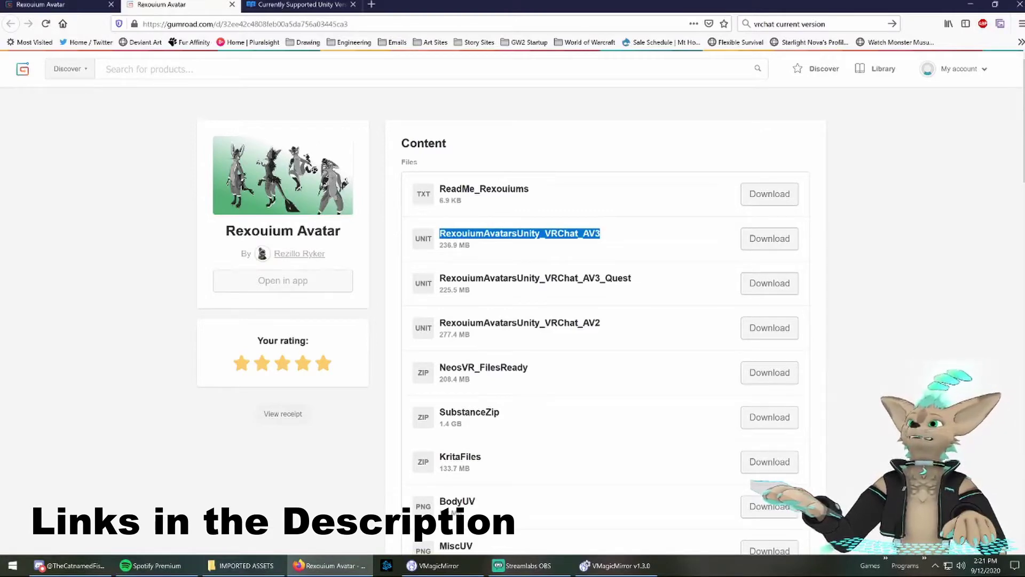
pyautogui.click(677, 240)
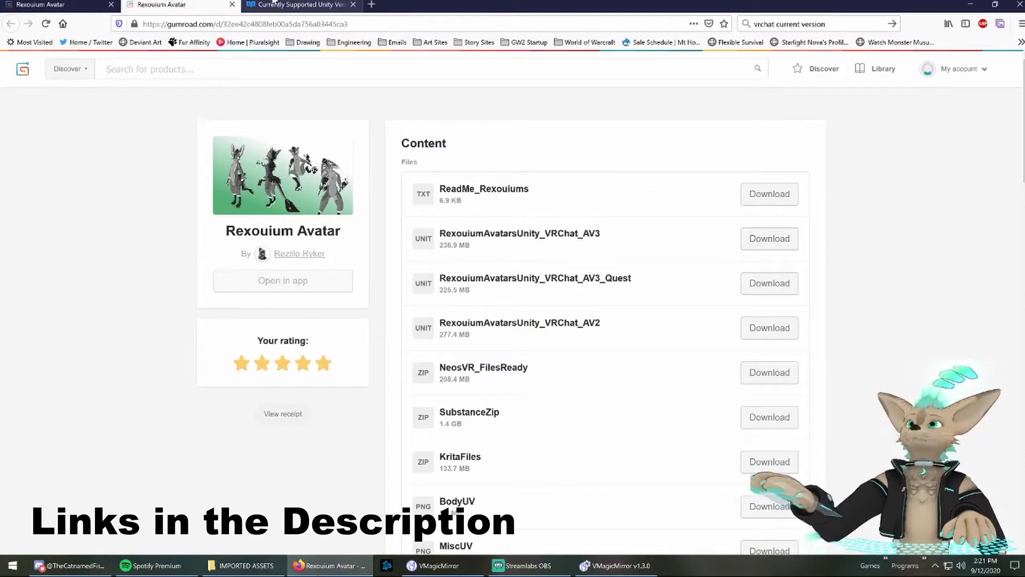
# Check VRChat's documentation page on the currently supported Unity version, including its web address
pyautogui.click(295, 5)
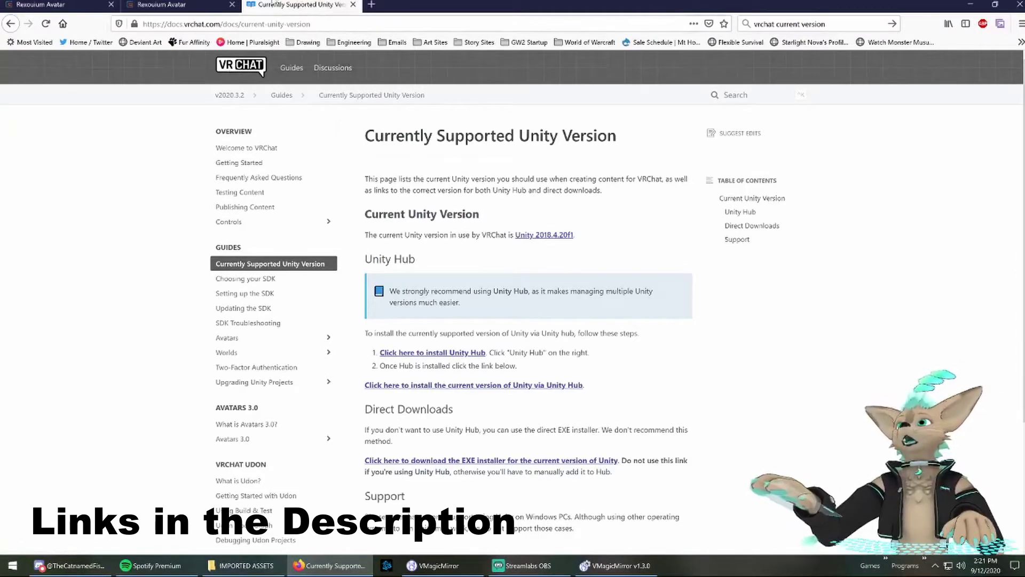
pyautogui.click(240, 24)
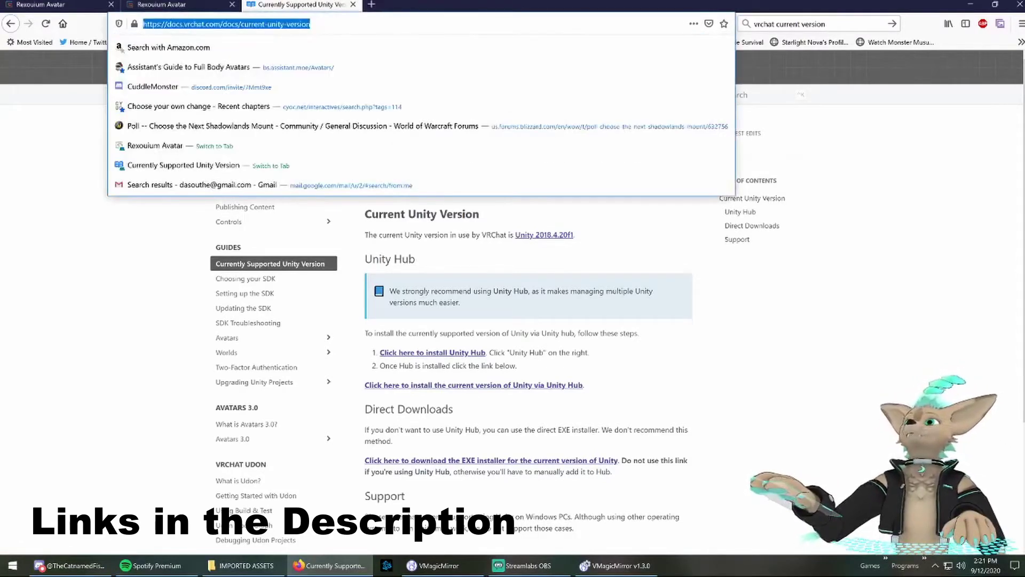
pyautogui.press('Escape')
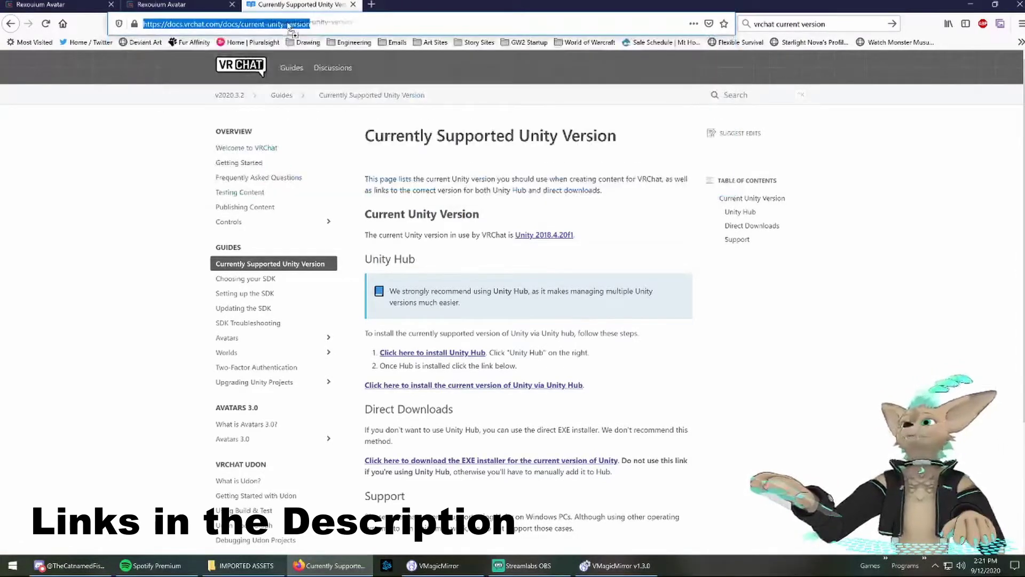
pyautogui.click(494, 202)
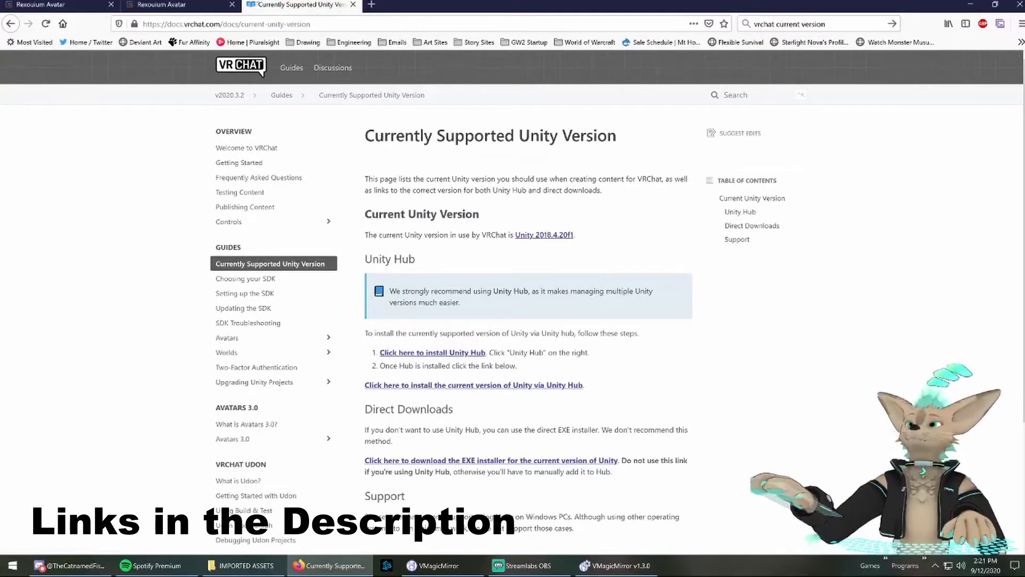
# Minimize the browser and review the Unity packages in the IMPORTED ASSETS folder, from Dynamic Bones to the VRCSDK3 avatar package
pyautogui.click(971, 4)
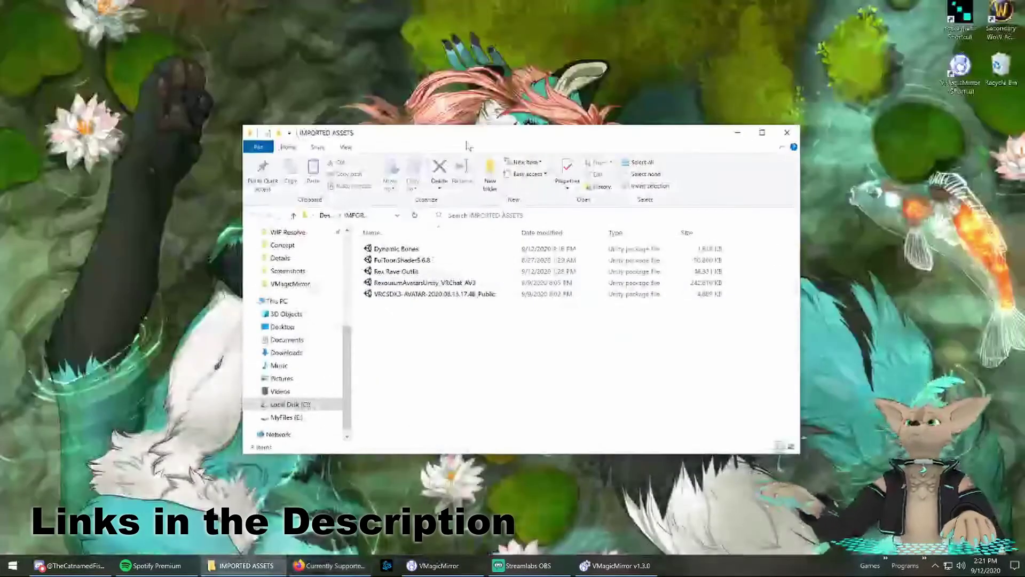
pyautogui.moveTo(457, 137); pyautogui.dragTo(397, 131)
pyautogui.click(358, 248)
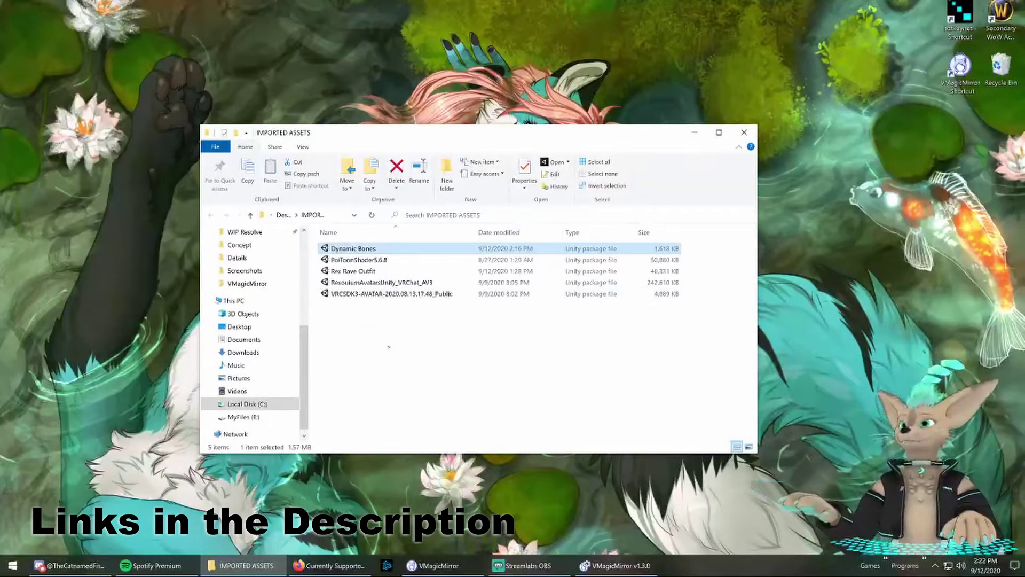
pyautogui.click(403, 316)
pyautogui.click(357, 260)
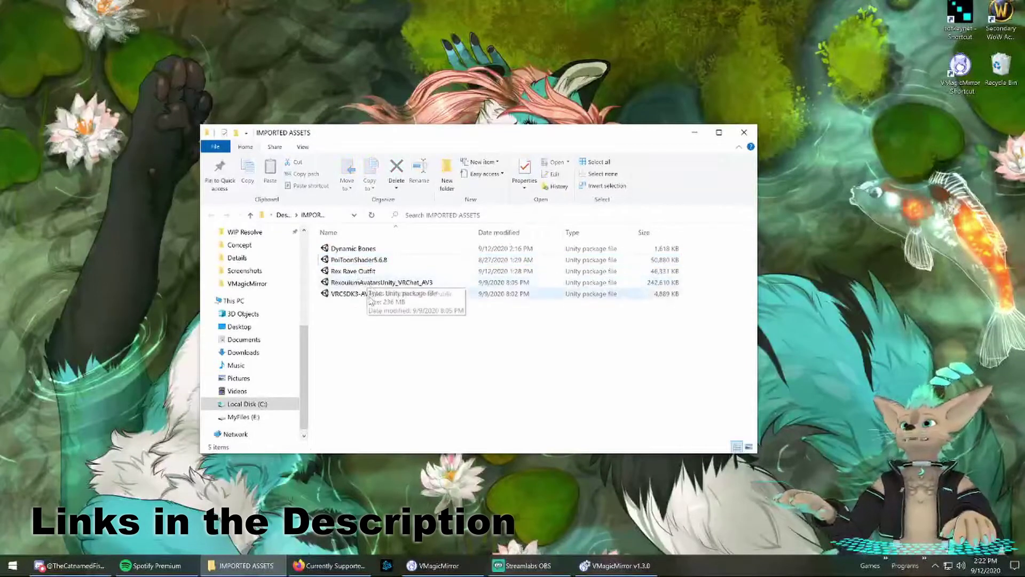
pyautogui.click(366, 297)
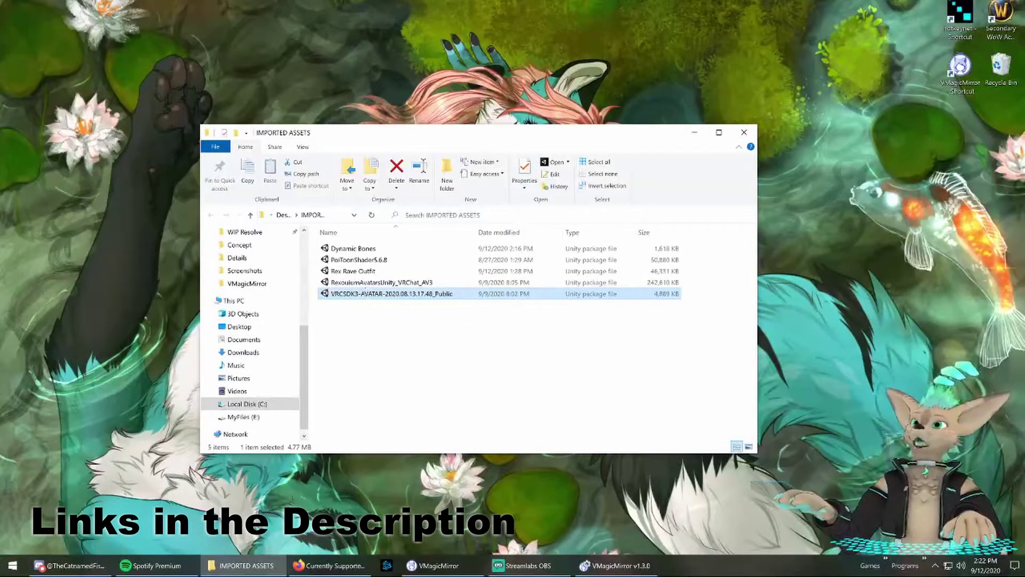
pyautogui.click(385, 273)
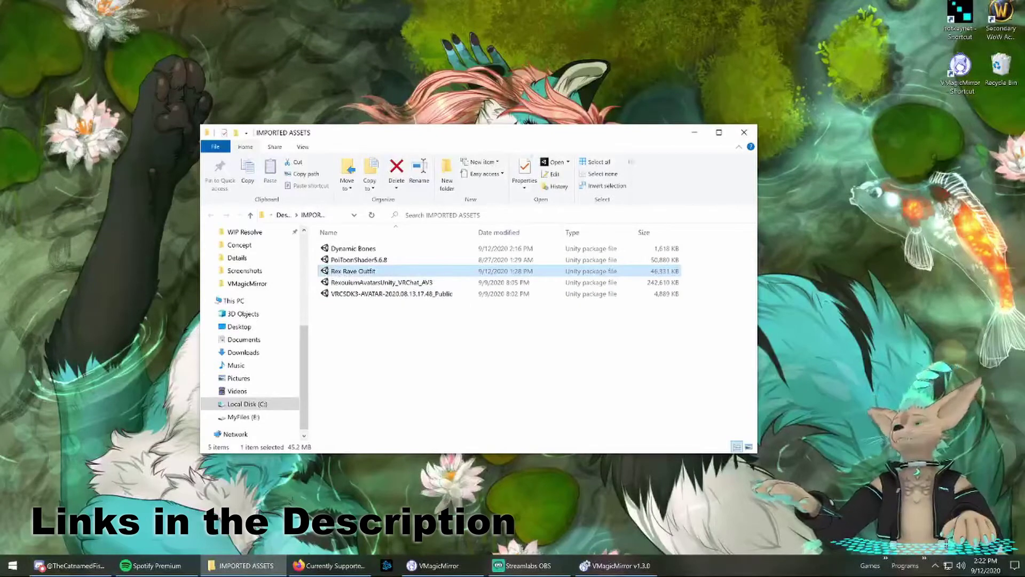
# Narrow the IMPORTED ASSETS window and move it aside, then launch Unity Hub and place it beside the folder
pyautogui.moveTo(554, 139); pyautogui.dragTo(446, 122)
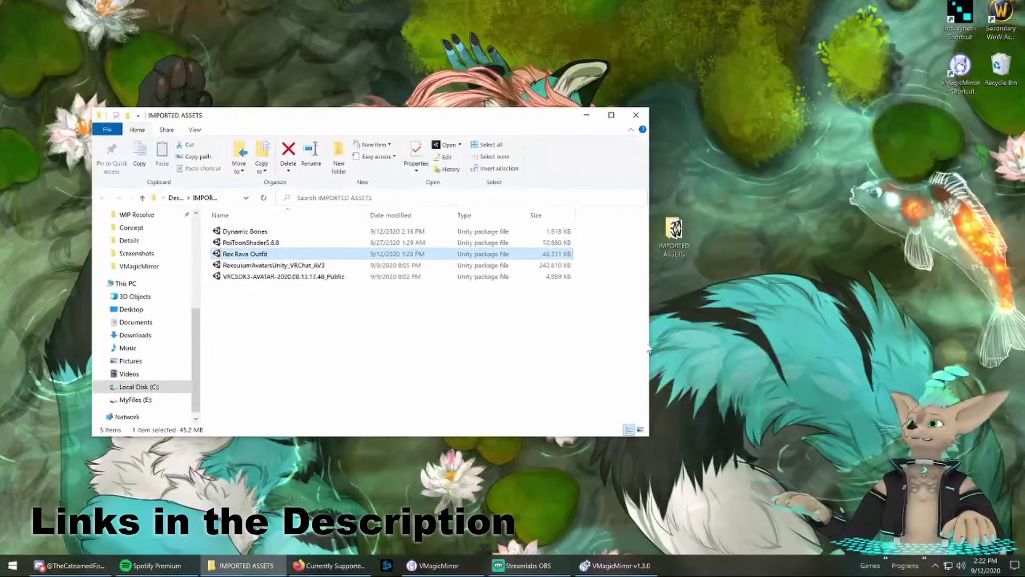
pyautogui.moveTo(647, 344); pyautogui.dragTo(427, 336)
pyautogui.moveTo(245, 113); pyautogui.dragTo(169, 51)
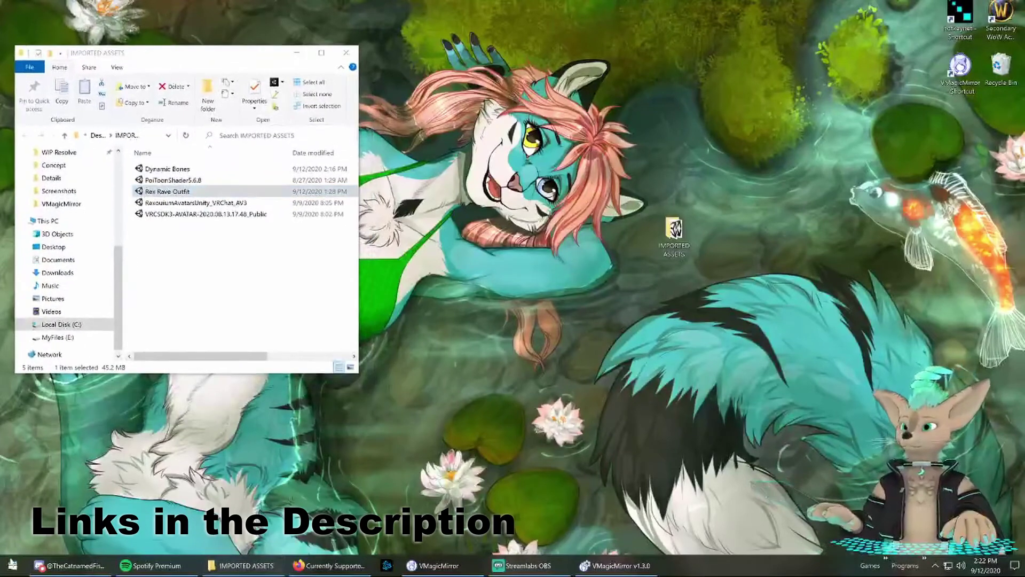
pyautogui.click(10, 565)
pyautogui.write('unity')
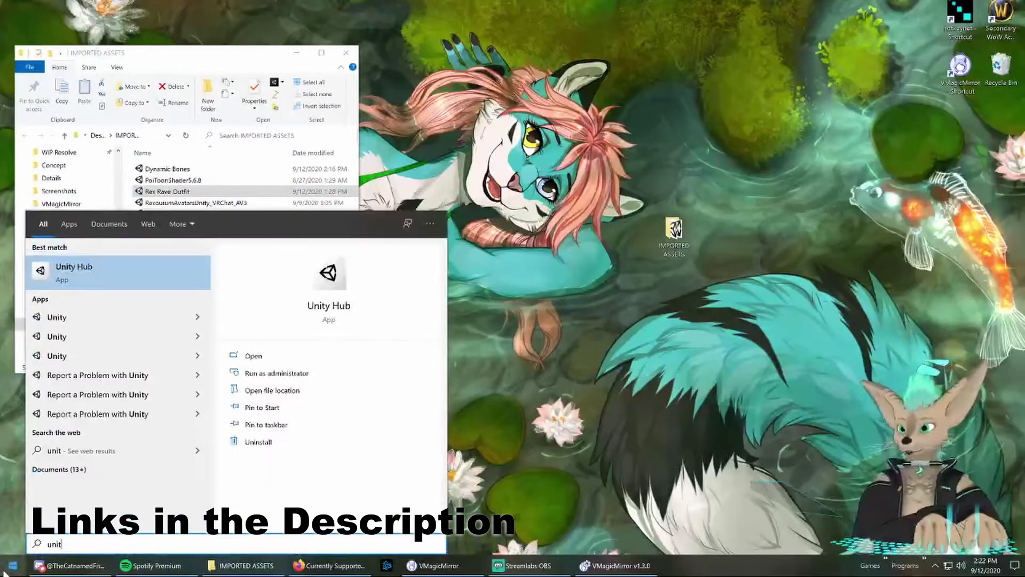
pyautogui.press('Return')
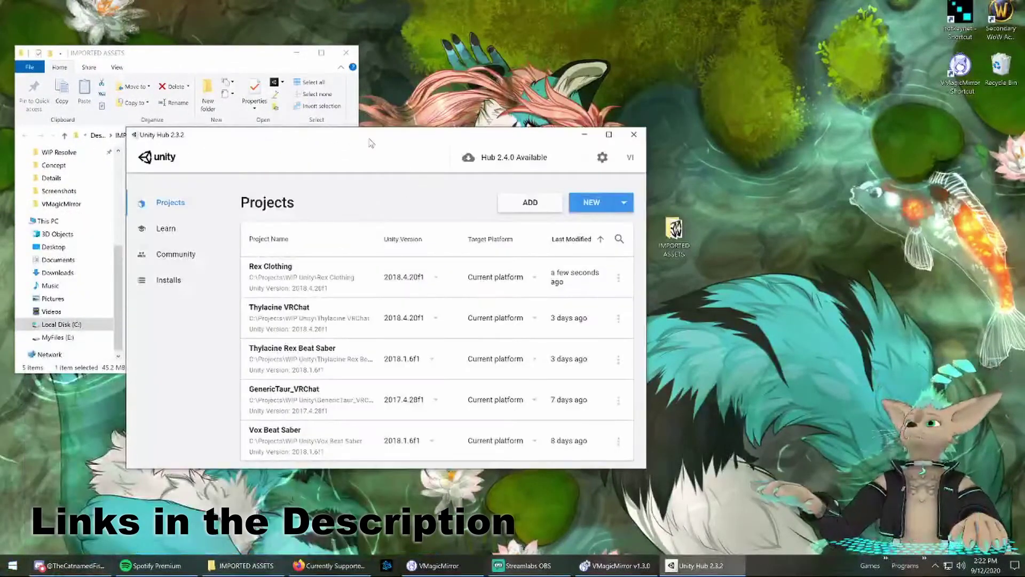
pyautogui.moveTo(374, 149); pyautogui.dragTo(553, 156)
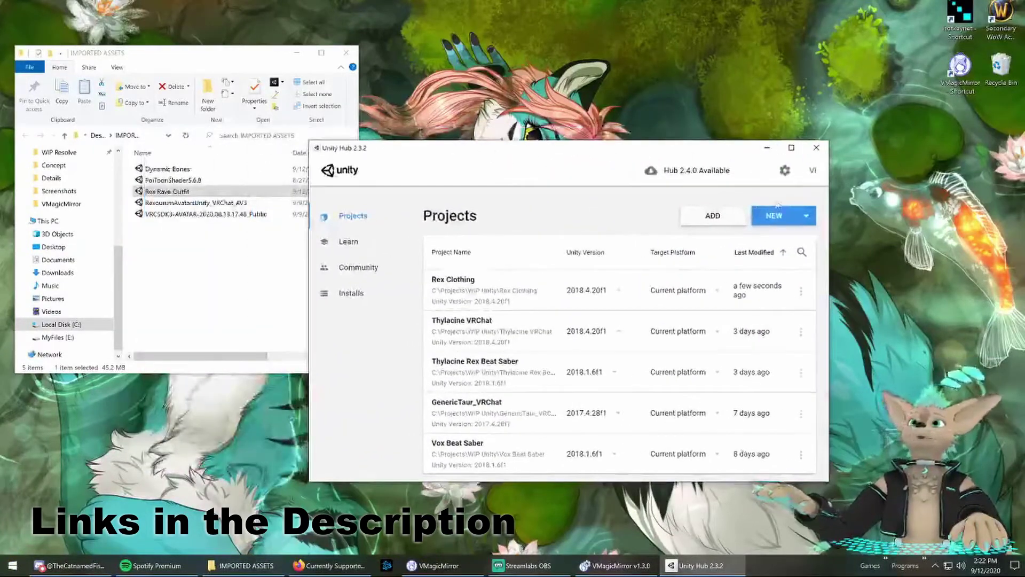
# Create a 3D project named "Rex Rave Outfit Test" with Unity version 2018.4.20f1
pyautogui.click(810, 215)
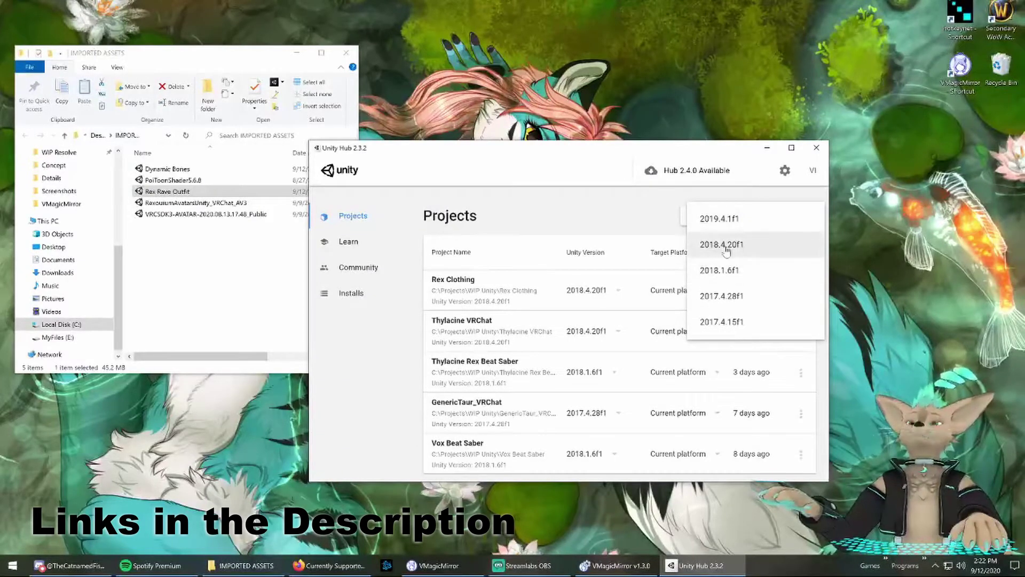
pyautogui.click(751, 251)
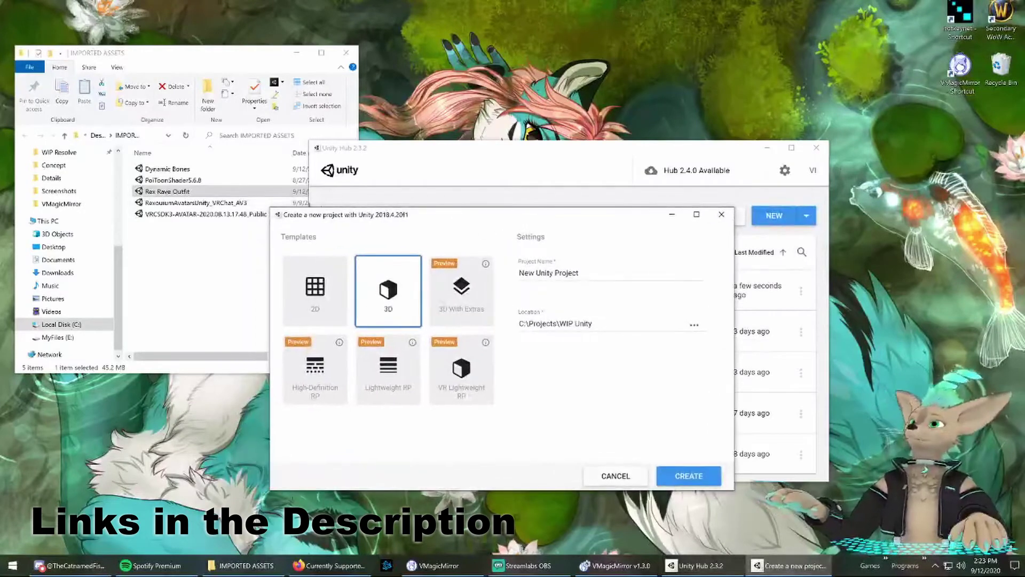
pyautogui.tripleClick(587, 274)
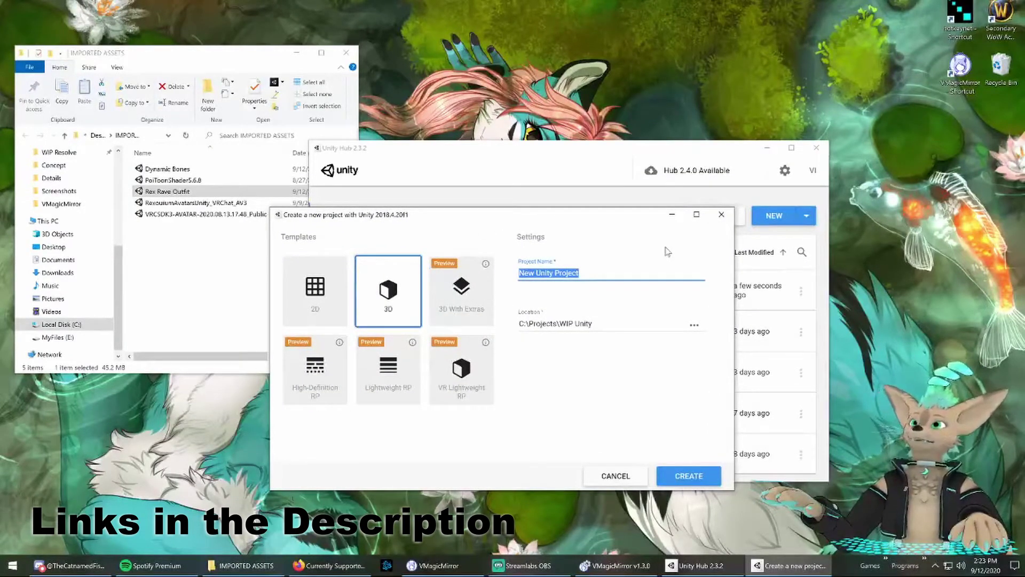
pyautogui.write('Rex O')
pyautogui.press('BackSpace')
pyautogui.write('Rave Outfit Test')
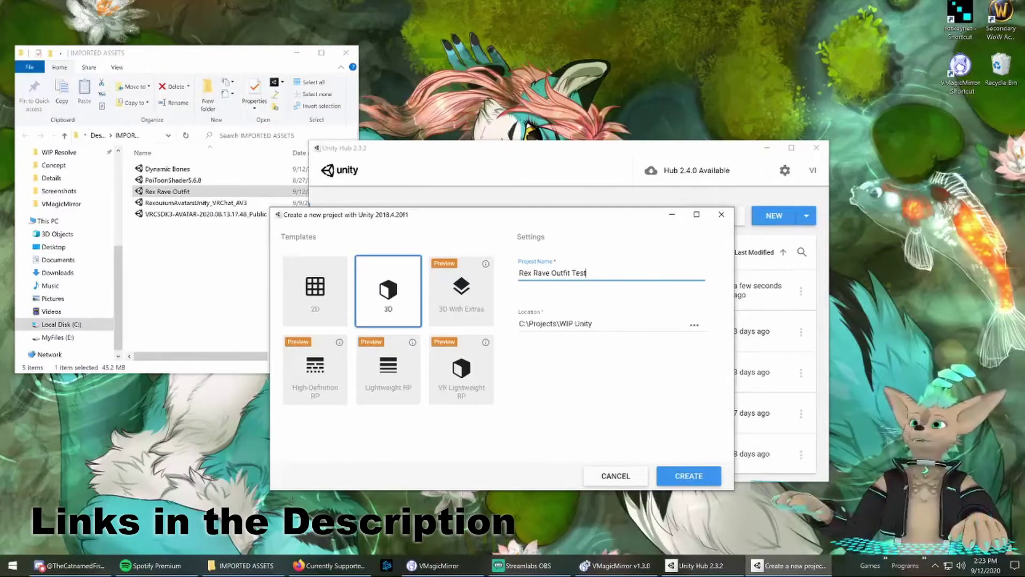
pyautogui.click(689, 476)
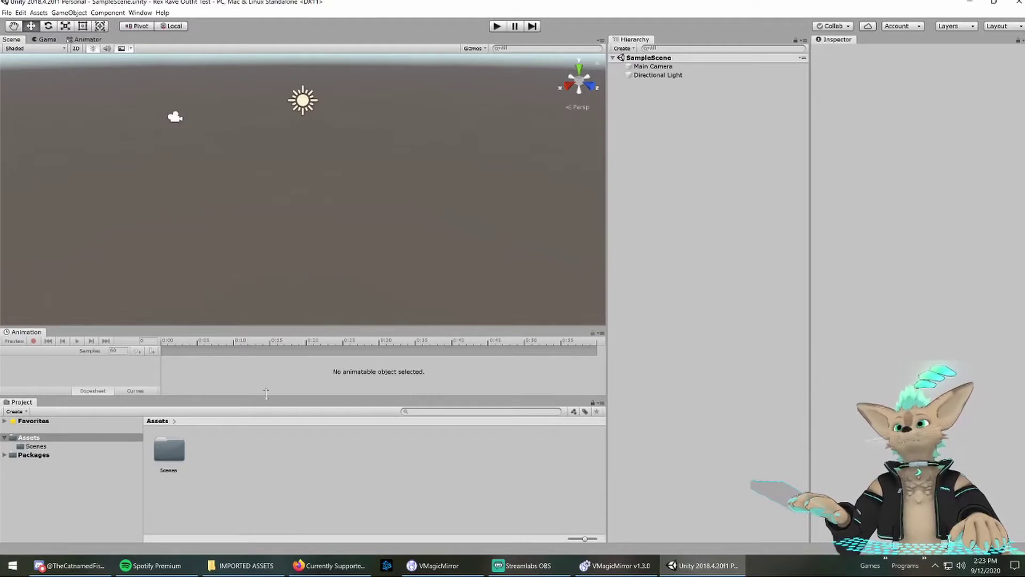
# Import the full VRCSDK3-AVATAR-2020.08.13.17.48_Public package from the IMPORTED ASSETS folder into the project and dismiss the VRChat SDK splash window
pyautogui.click(243, 565)
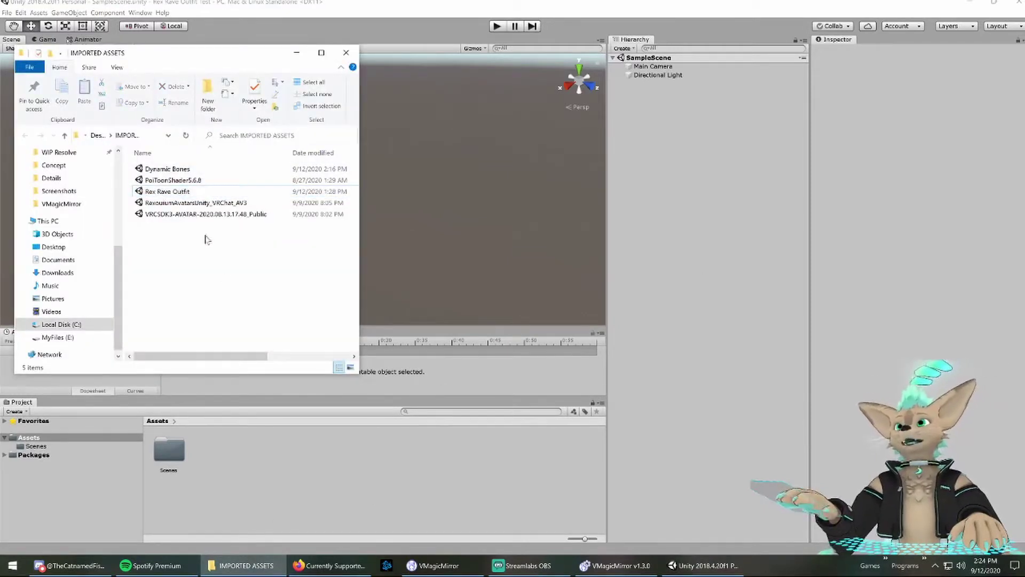
pyautogui.moveTo(174, 56); pyautogui.dragTo(183, 56)
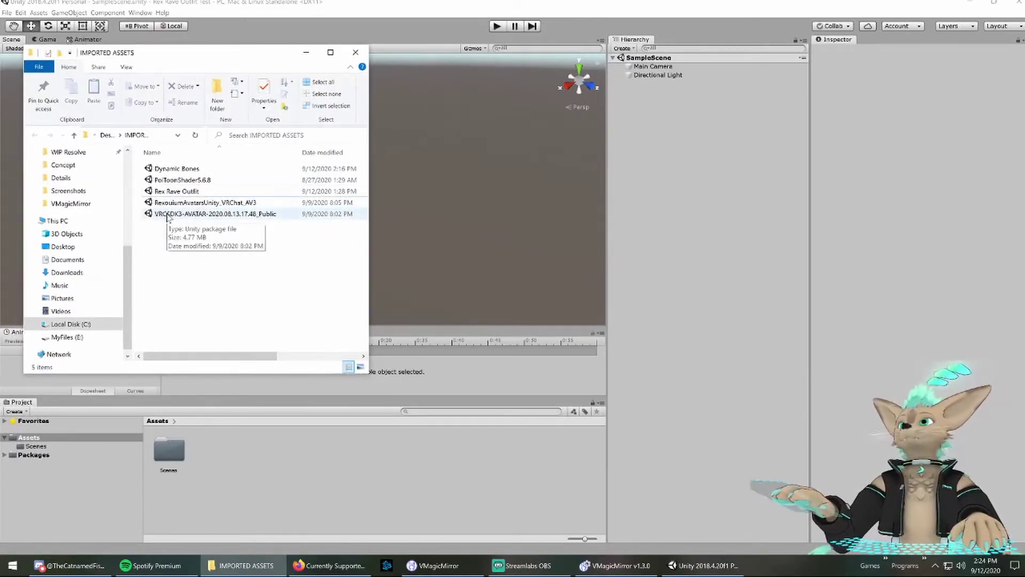
pyautogui.moveTo(162, 214); pyautogui.dragTo(391, 483)
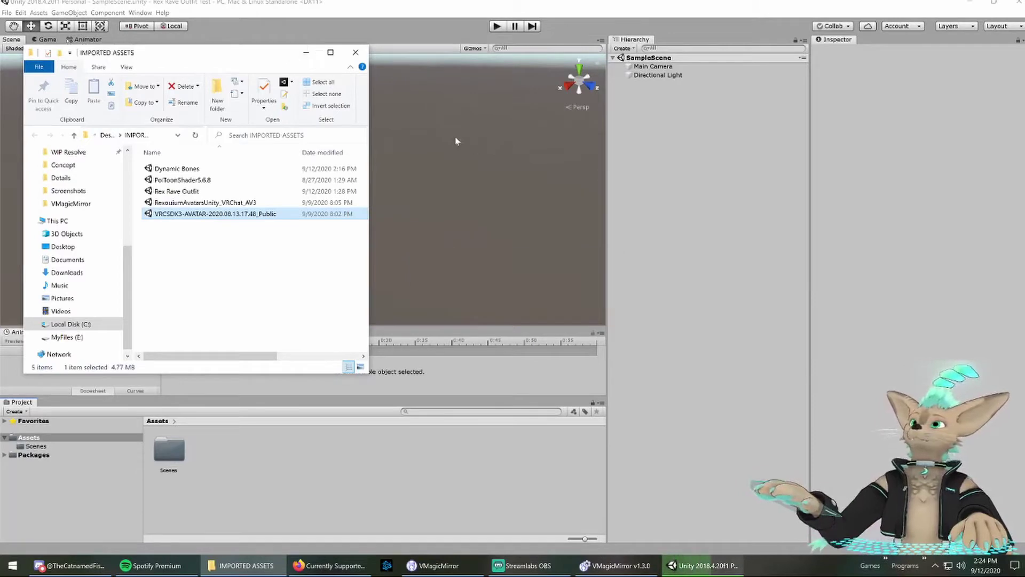
pyautogui.moveTo(372, 177); pyautogui.dragTo(400, 165)
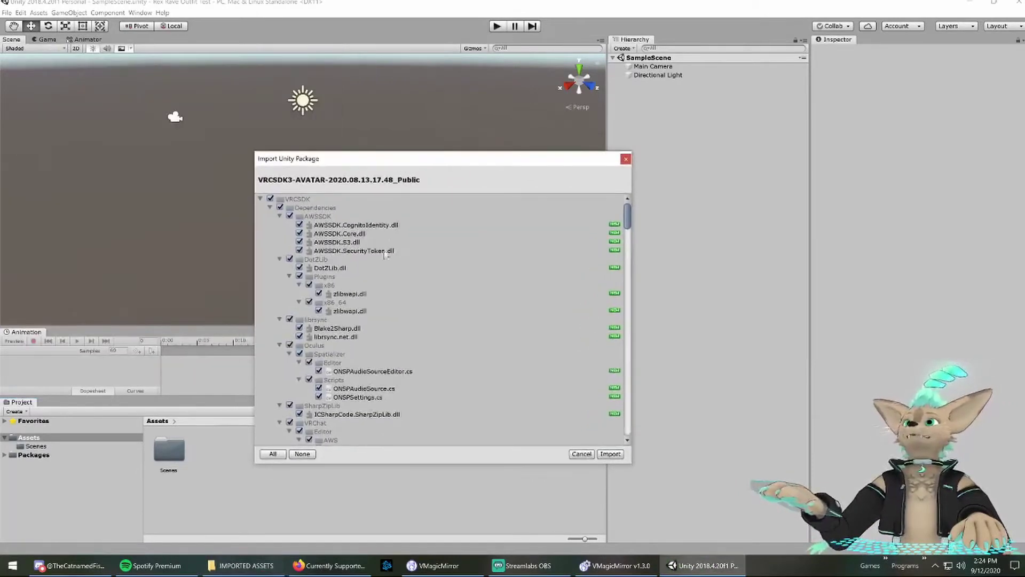
pyautogui.scroll(-10, 615, 282)
pyautogui.moveTo(632, 237); pyautogui.dragTo(639, 441)
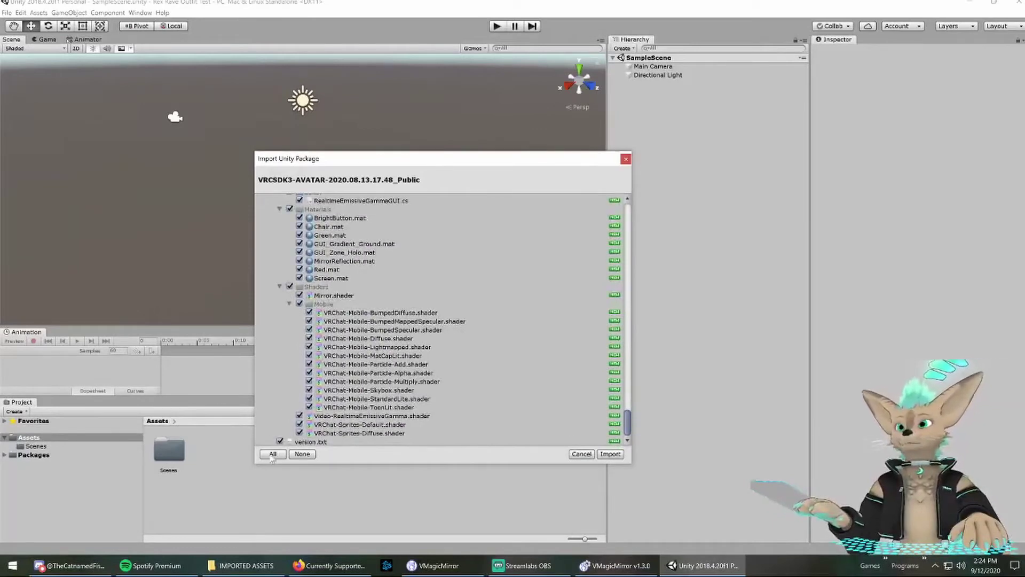
pyautogui.click(611, 454)
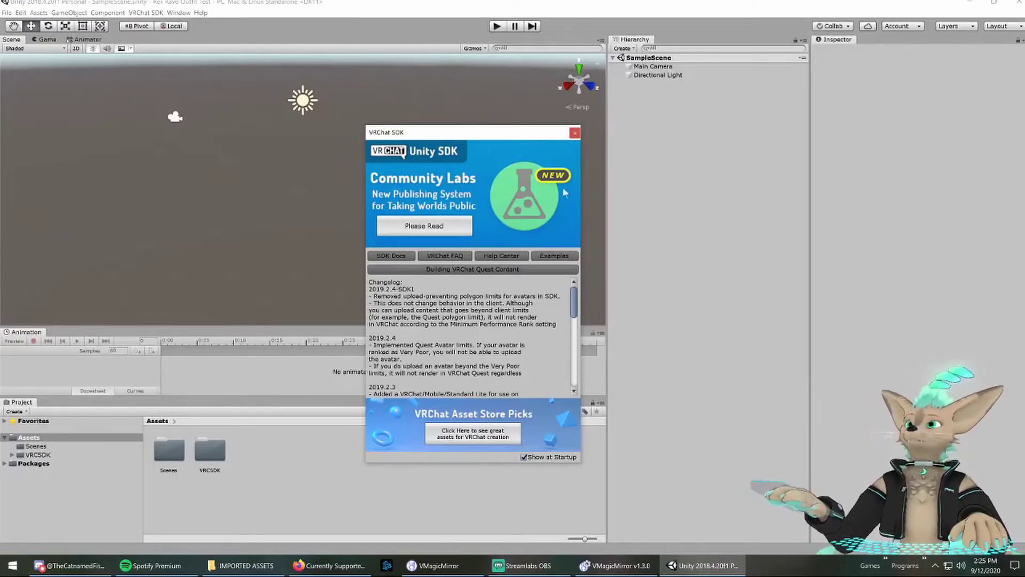
pyautogui.click(575, 132)
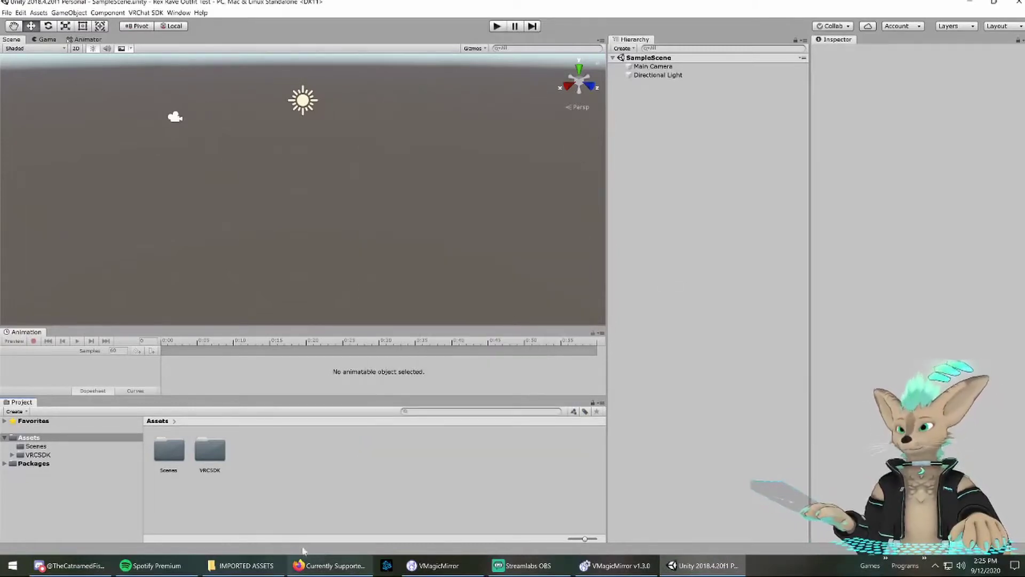
# Import all items of the Dynamic Bones package from the IMPORTED ASSETS folder into the project and dismiss the VRChat SDK splash window
pyautogui.click(241, 565)
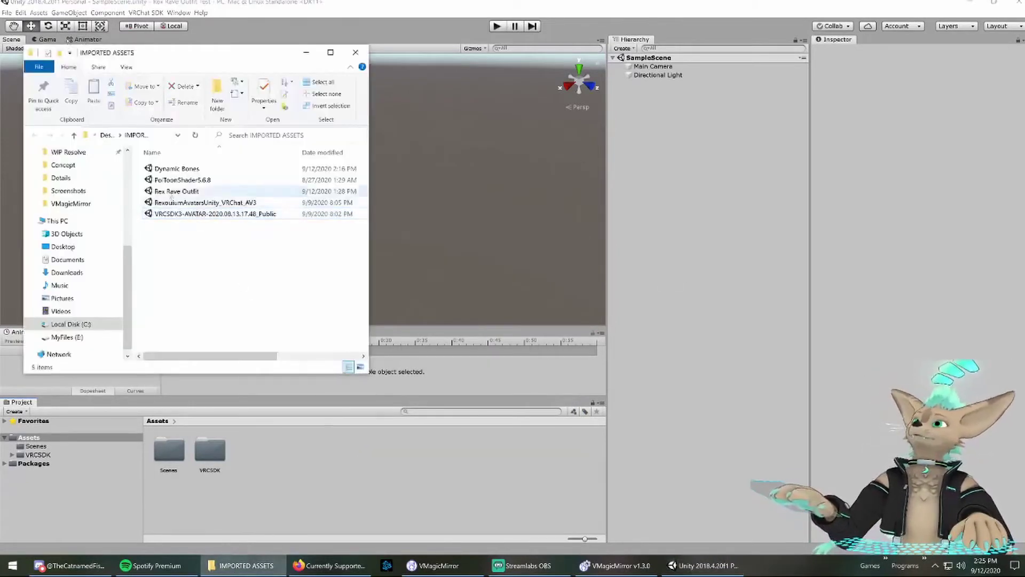
pyautogui.moveTo(177, 170); pyautogui.dragTo(474, 283)
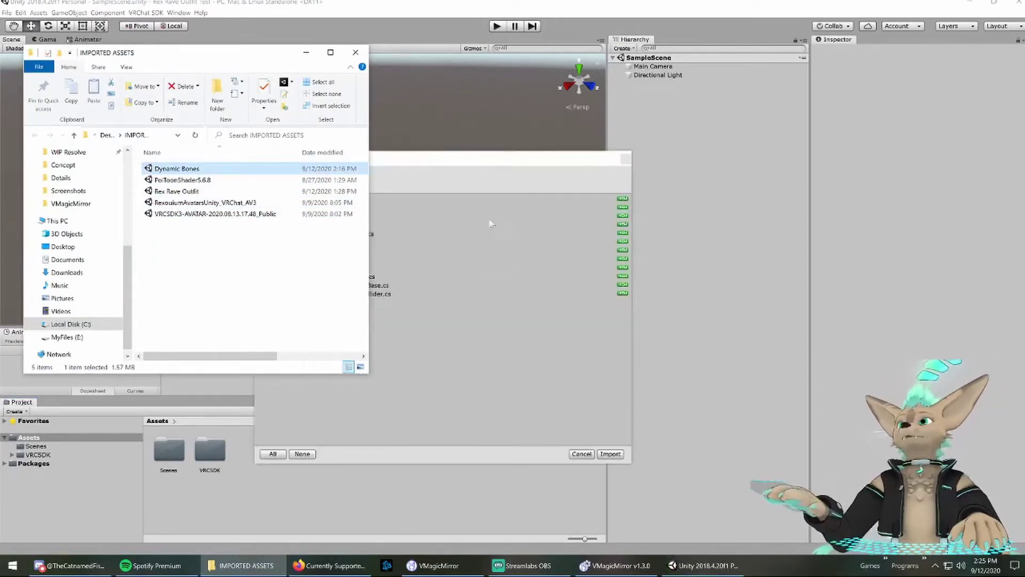
pyautogui.click(266, 457)
pyautogui.click(611, 454)
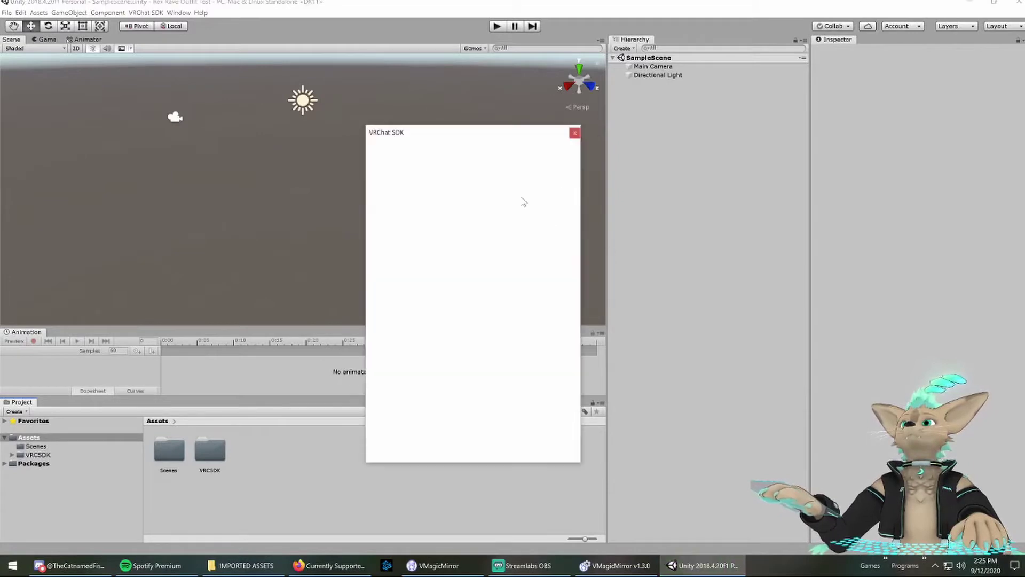
pyautogui.click(575, 133)
# Import all items of the PoiToonShader5.6.8 package from the IMPORTED ASSETS folder and close the VRChat SDK splash and Thry Settings windows
pyautogui.click(241, 565)
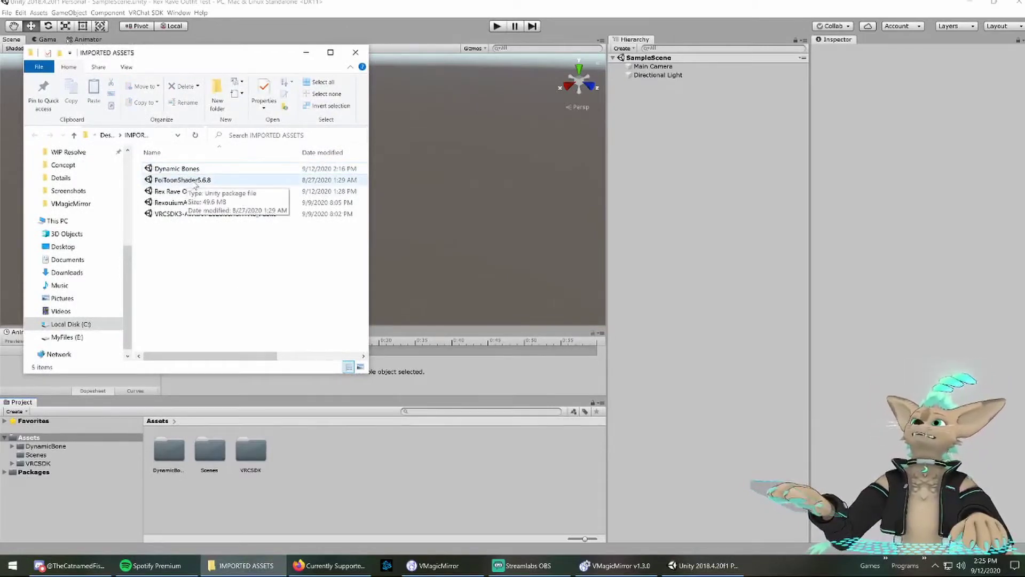
pyautogui.doubleClick(163, 181)
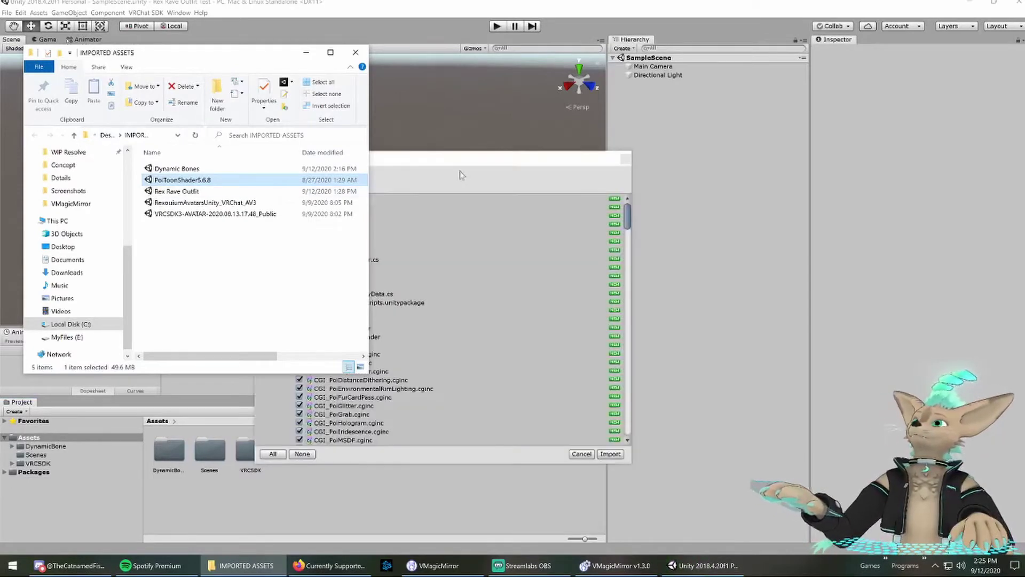
pyautogui.click(463, 174)
pyautogui.scroll(-5, 490, 351)
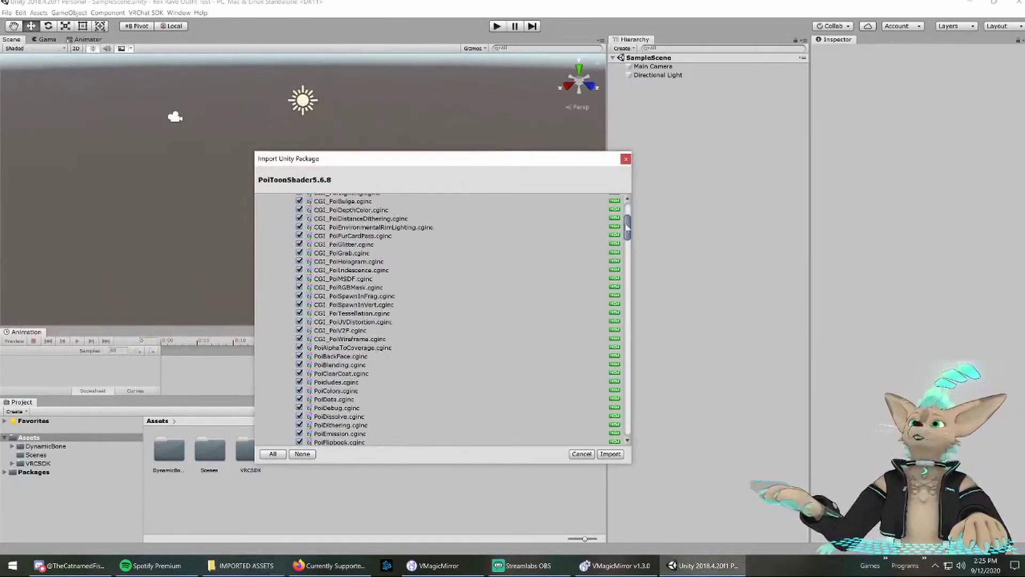
pyautogui.moveTo(627, 228); pyautogui.dragTo(628, 425)
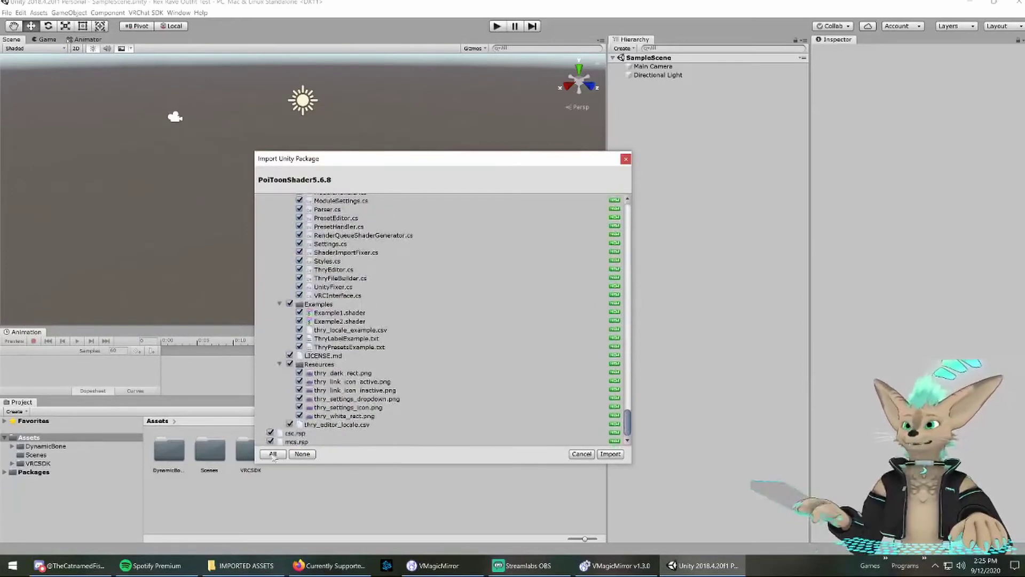
pyautogui.click(610, 454)
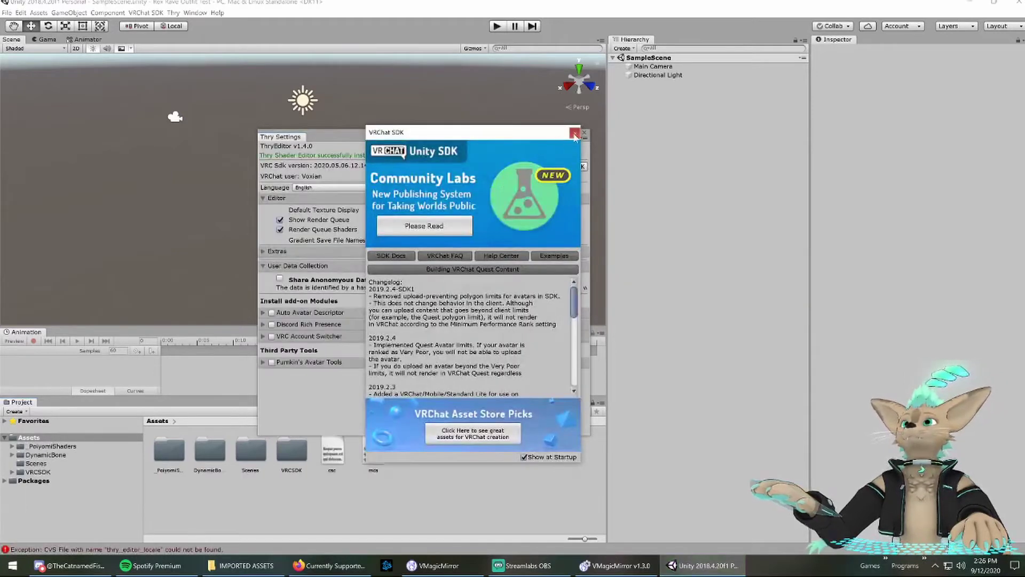
pyautogui.click(576, 133)
pyautogui.click(585, 134)
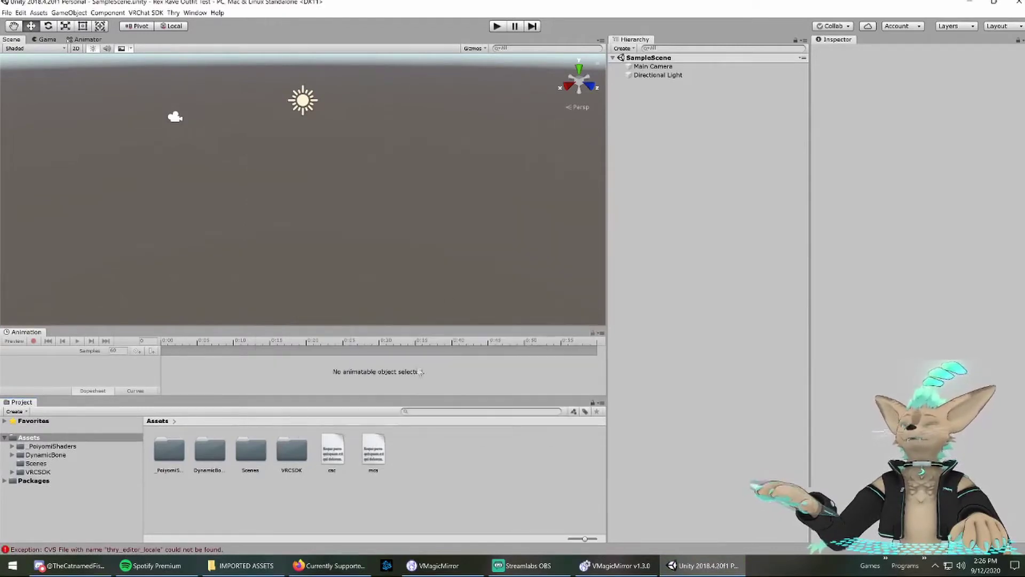
# Import all items of the RexouiumAvatarsUnity_VRChat_AV3 package from the IMPORTED ASSETS folder into the project
pyautogui.click(243, 565)
pyautogui.click(233, 309)
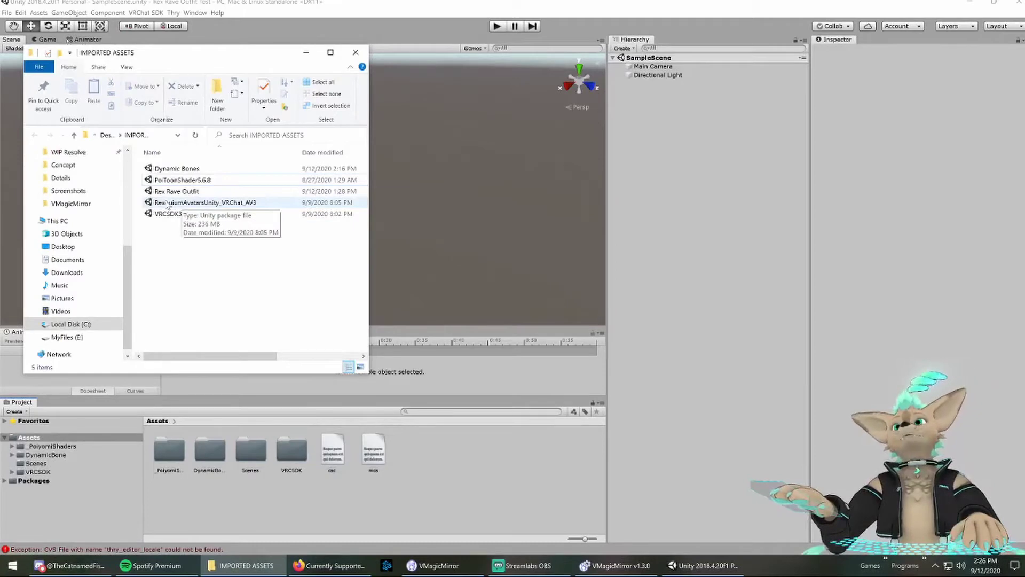
pyautogui.moveTo(168, 208); pyautogui.dragTo(513, 477)
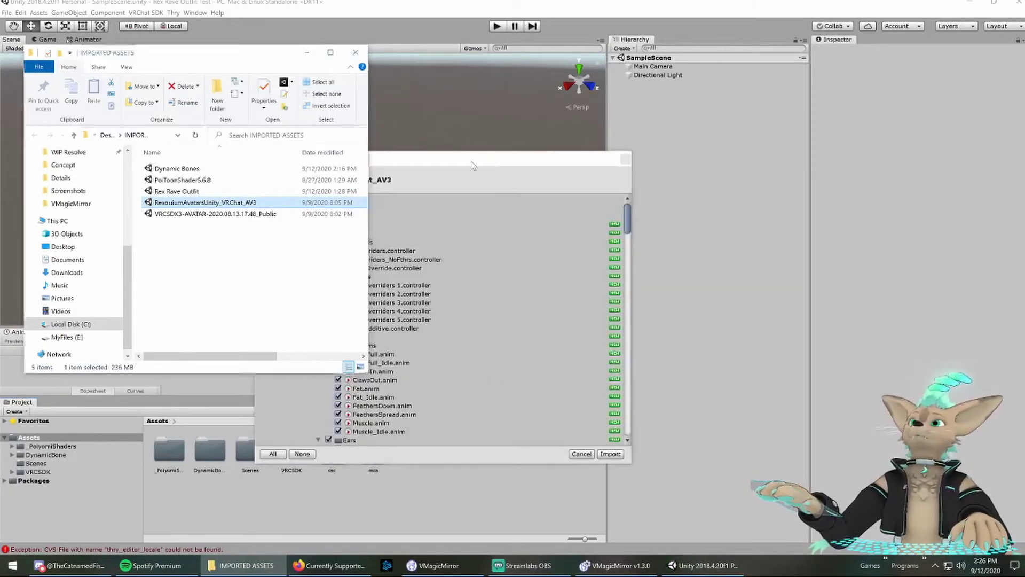
pyautogui.scroll(-10, 592, 281)
pyautogui.moveTo(630, 251); pyautogui.dragTo(631, 422)
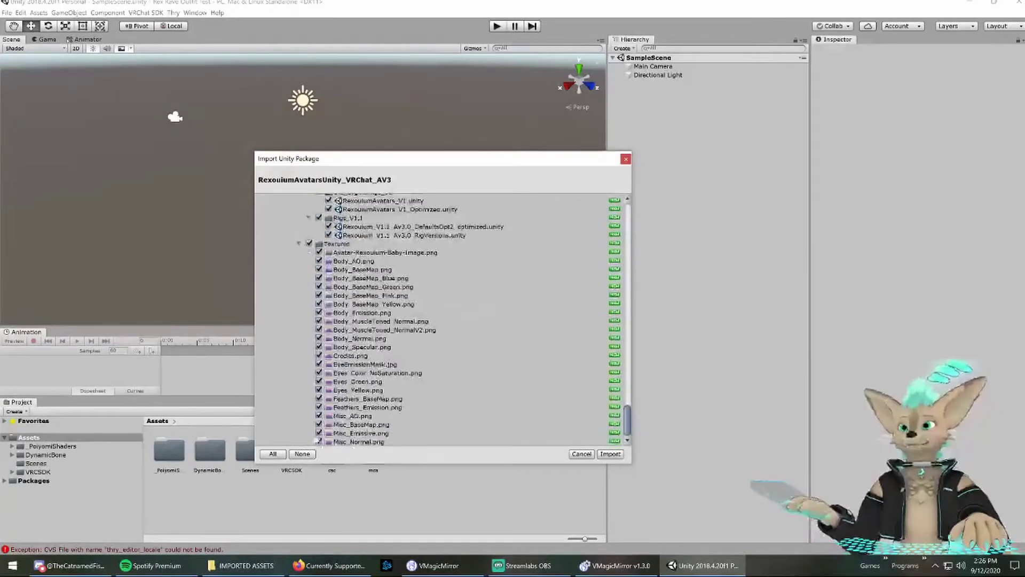
pyautogui.click(611, 454)
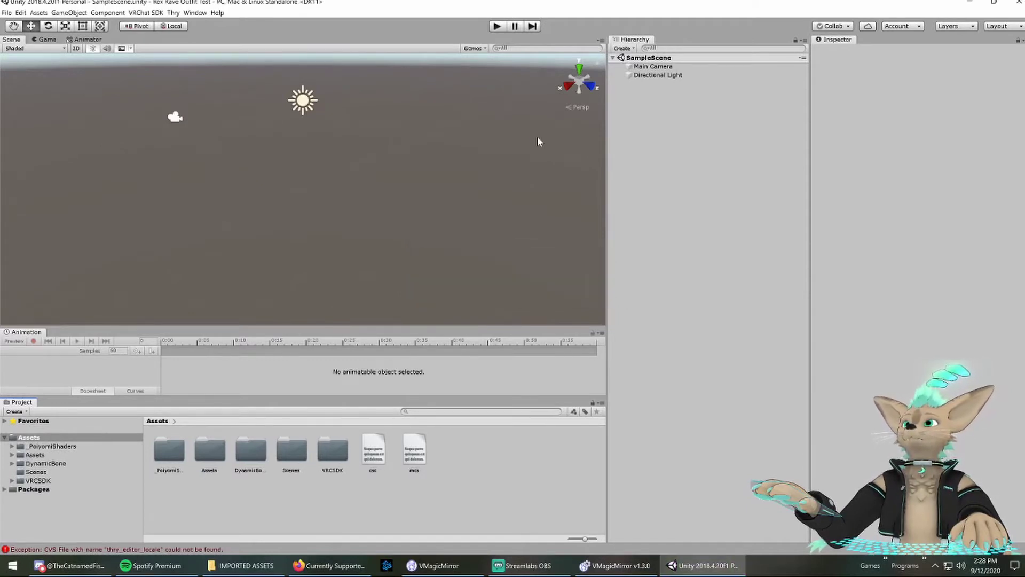
# Open the project folder Assets/Avatars/PersonalCharacters/Rexouium/Scenes/Rigs_V1.1 inside the root Assets folder
pyautogui.click(12, 454)
pyautogui.click(20, 463)
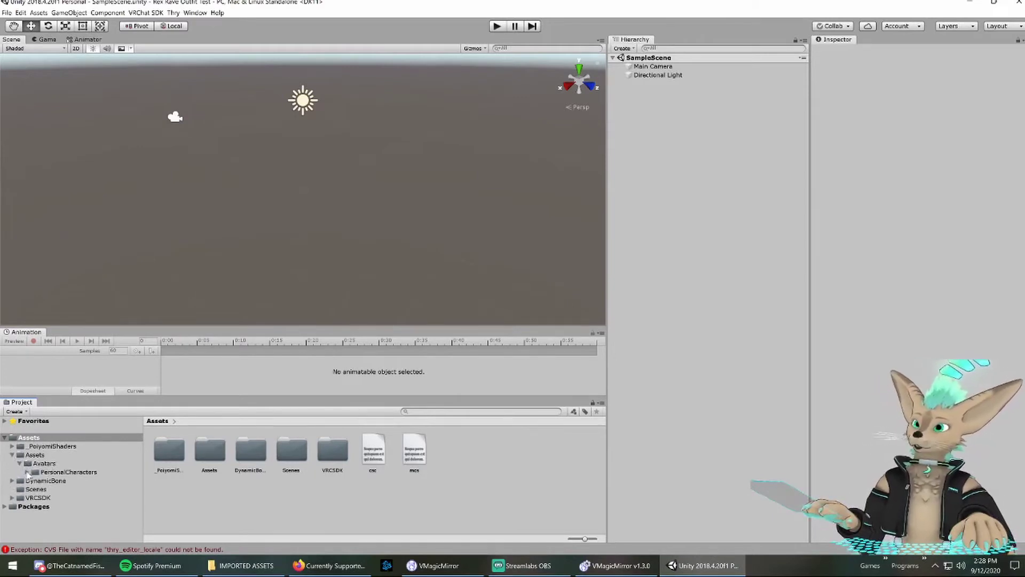
pyautogui.click(27, 473)
pyautogui.click(36, 480)
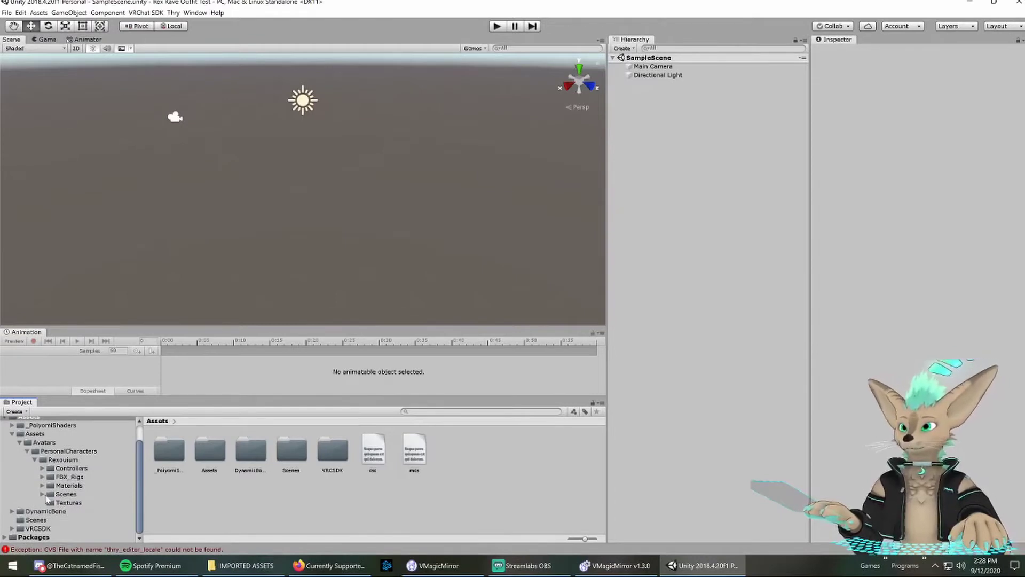
pyautogui.click(42, 494)
pyautogui.scroll(2, 36, 460)
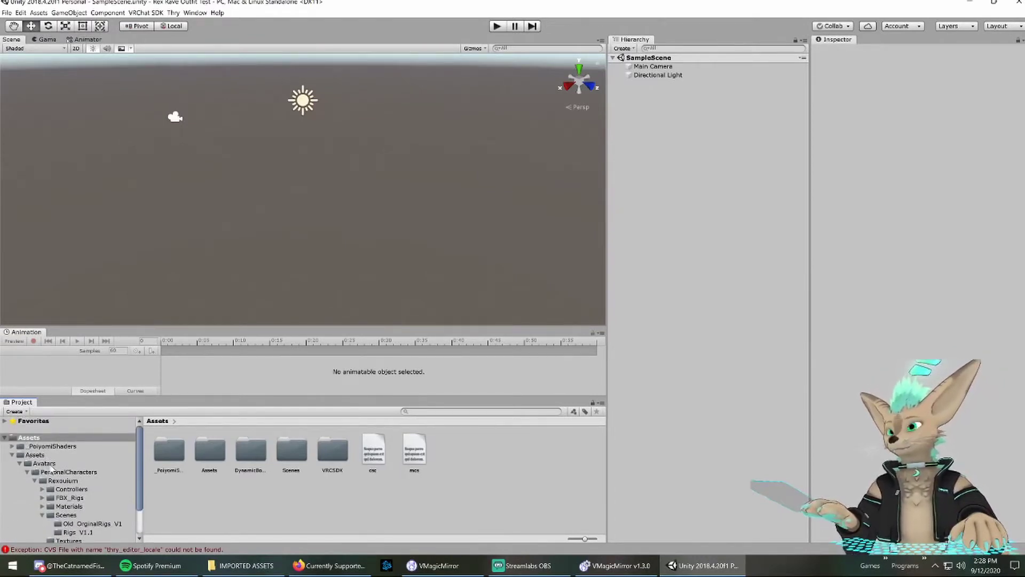
pyautogui.scroll(-2, 73, 489)
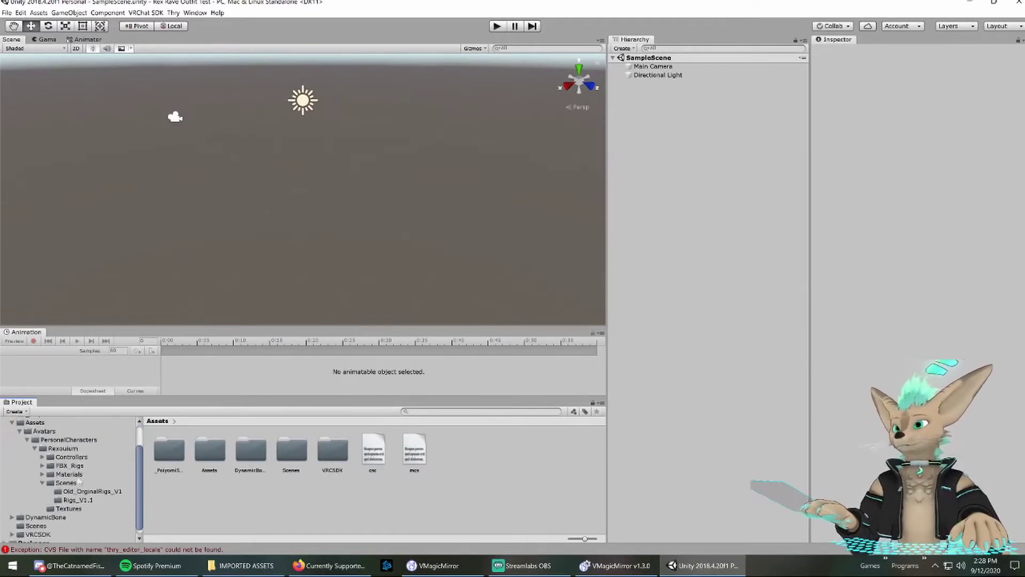
pyautogui.click(77, 500)
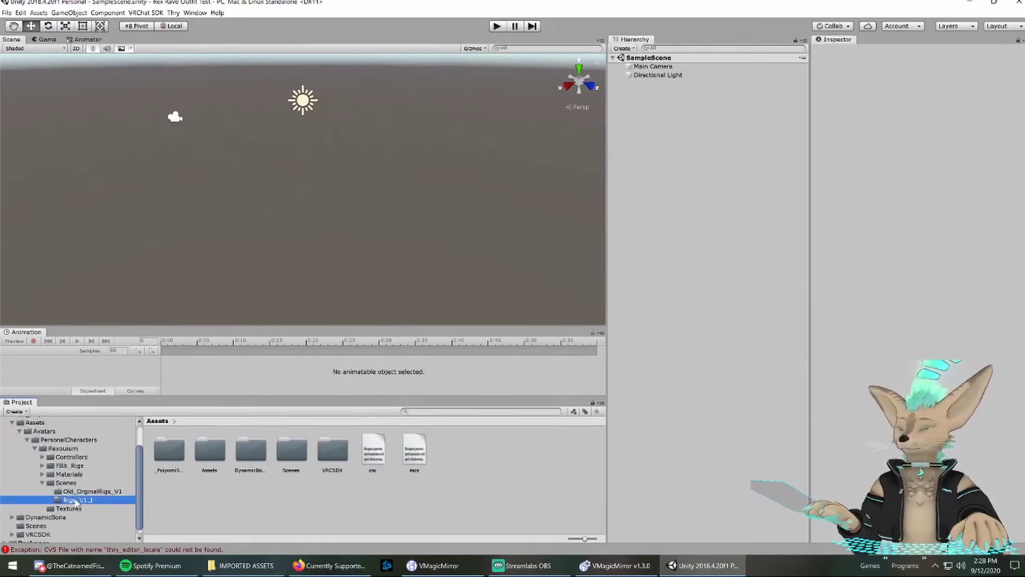
# Open the Rexouium_V1.1_Av3.0_RigVersions scene and orbit the view to see its avatars
pyautogui.click(211, 450)
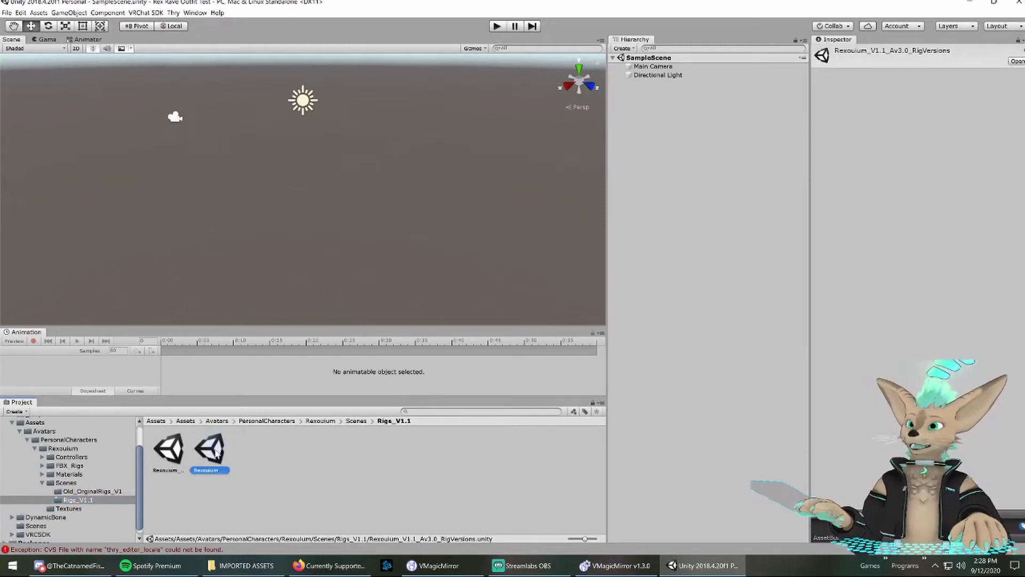
pyautogui.click(177, 447)
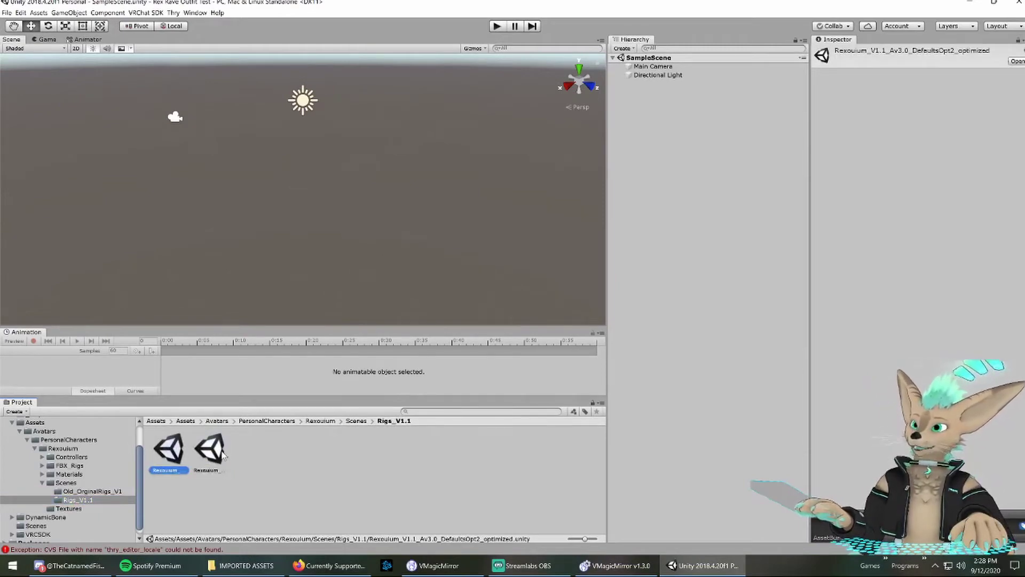
pyautogui.click(222, 452)
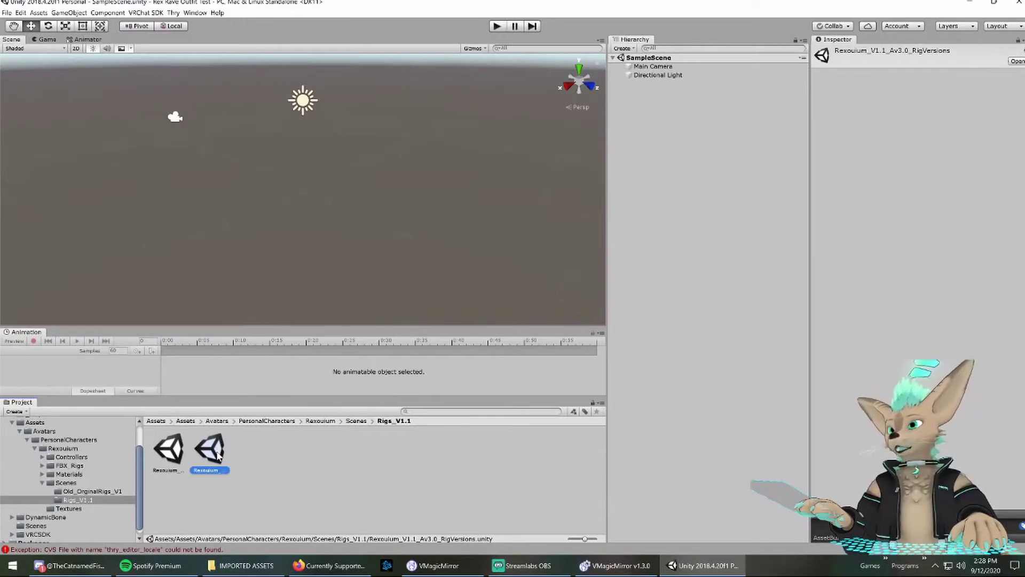
pyautogui.doubleClick(218, 454)
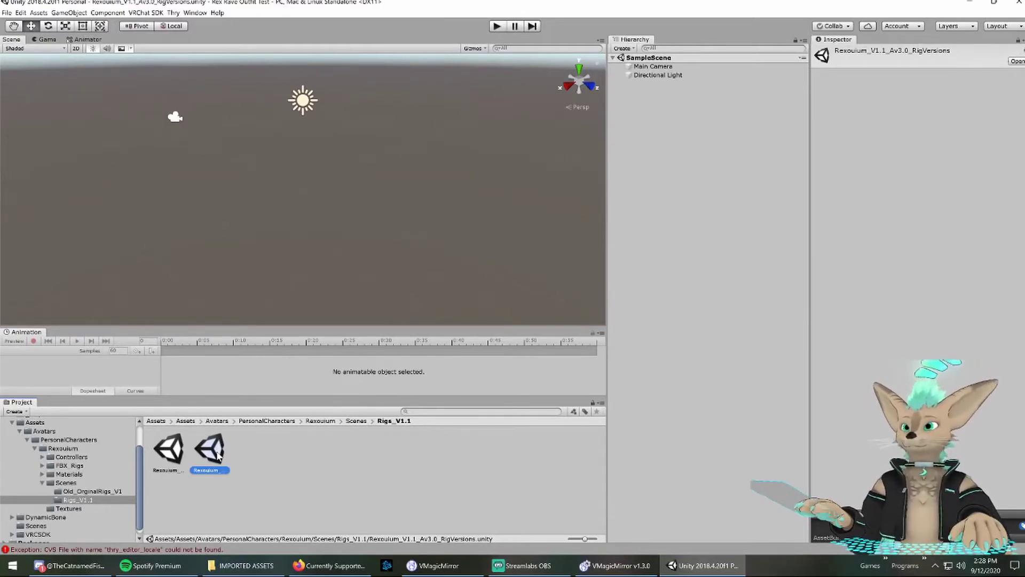
pyautogui.moveTo(317, 199)
pyautogui.keyDown('alt'); pyautogui.mouseDown()
pyautogui.moveTo(214, 196)
pyautogui.moveTo(309, 230)
pyautogui.moveTo(282, 197)
pyautogui.moveTo(156, 190)
pyautogui.moveTo(131, 174)
pyautogui.moveTo(154, 199)
pyautogui.moveTo(220, 170)
pyautogui.moveTo(327, 194)
pyautogui.mouseUp(); pyautogui.keyUp('alt')
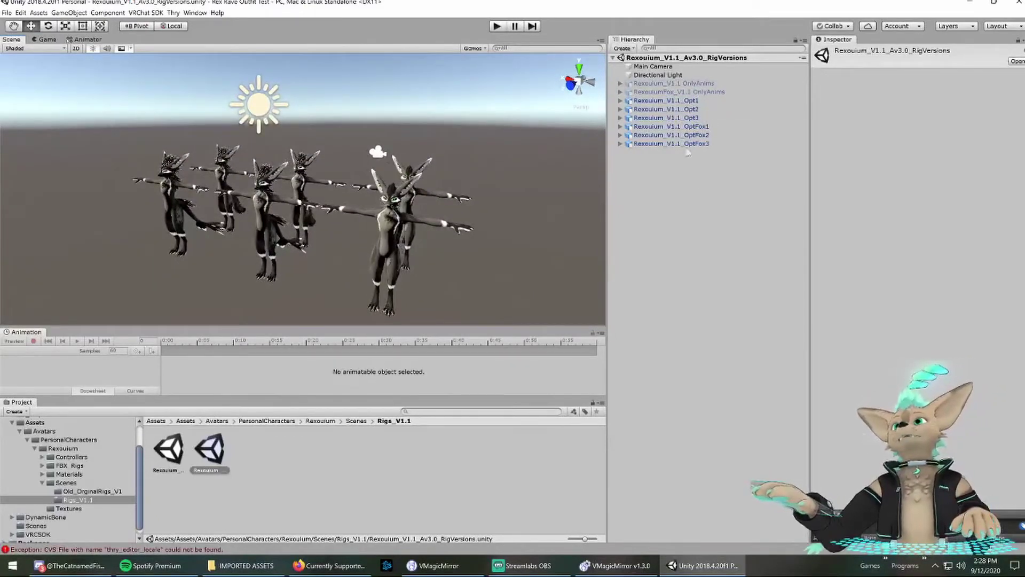
# Deactivate the Rexouium_V1.1_Opt1, Rexouium_V1.1_Opt2 and Rexouium_V1.1_Opt3 avatars in the scene
pyautogui.click(663, 101)
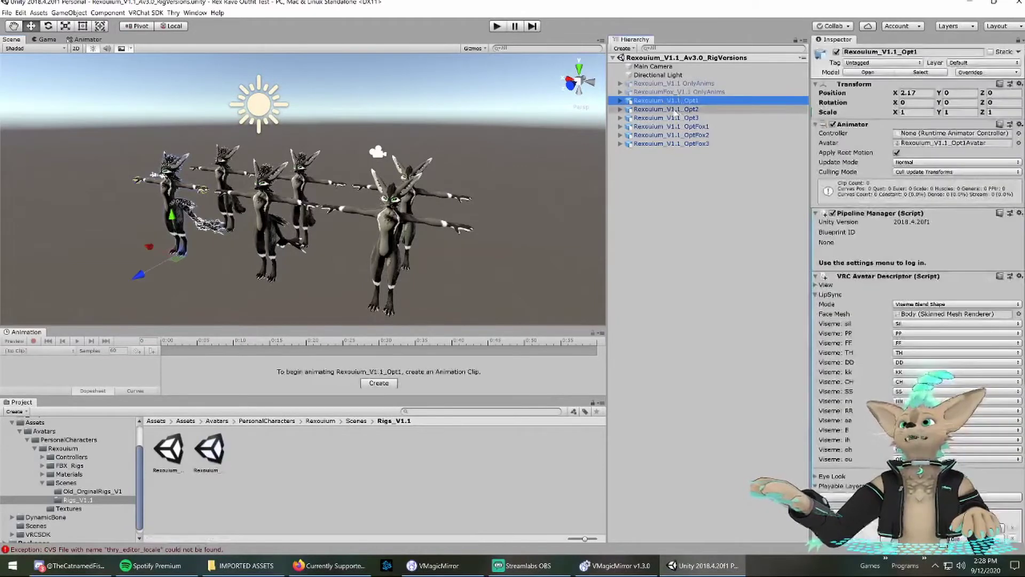
pyautogui.click(667, 109)
pyautogui.click(667, 117)
pyautogui.click(666, 109)
pyautogui.click(666, 100)
pyautogui.click(666, 109)
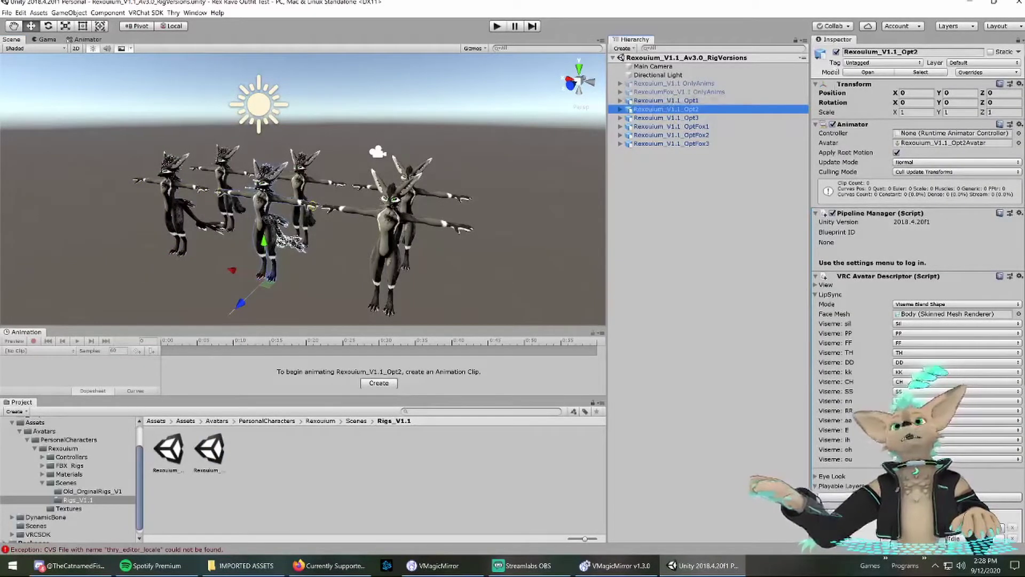
pyautogui.click(837, 52)
pyautogui.click(666, 117)
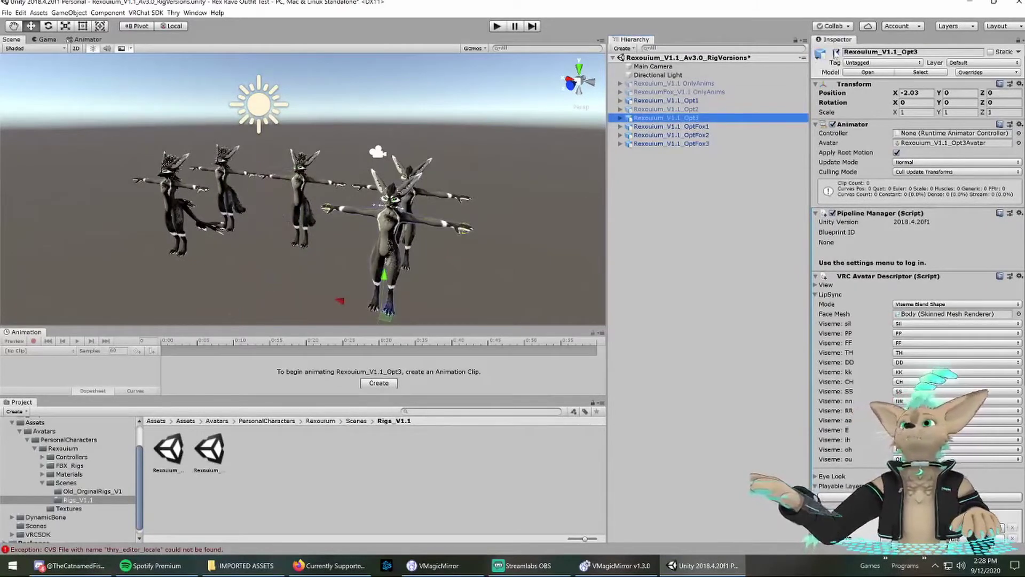
pyautogui.click(666, 100)
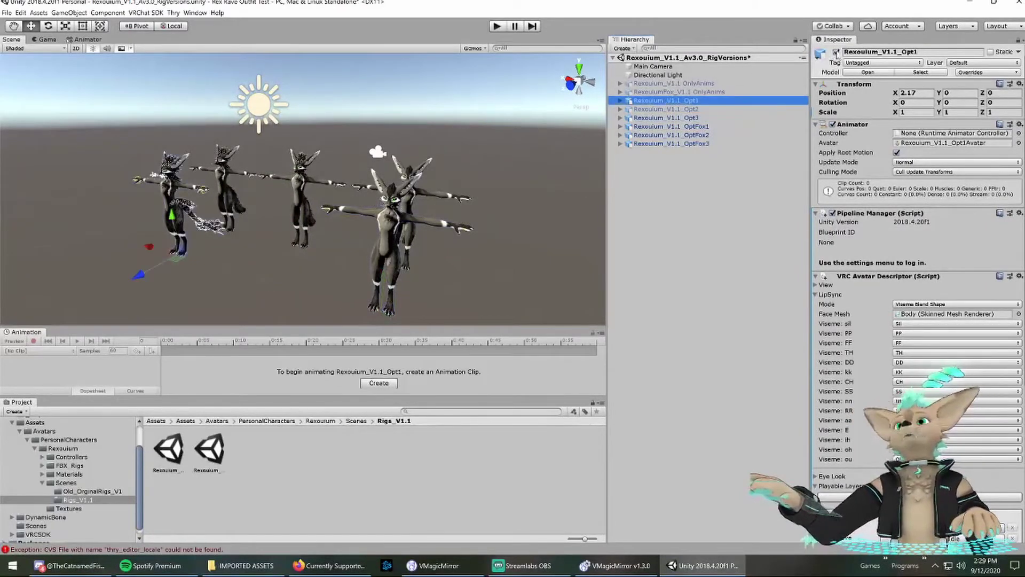
pyautogui.click(837, 53)
pyautogui.click(667, 118)
pyautogui.click(836, 52)
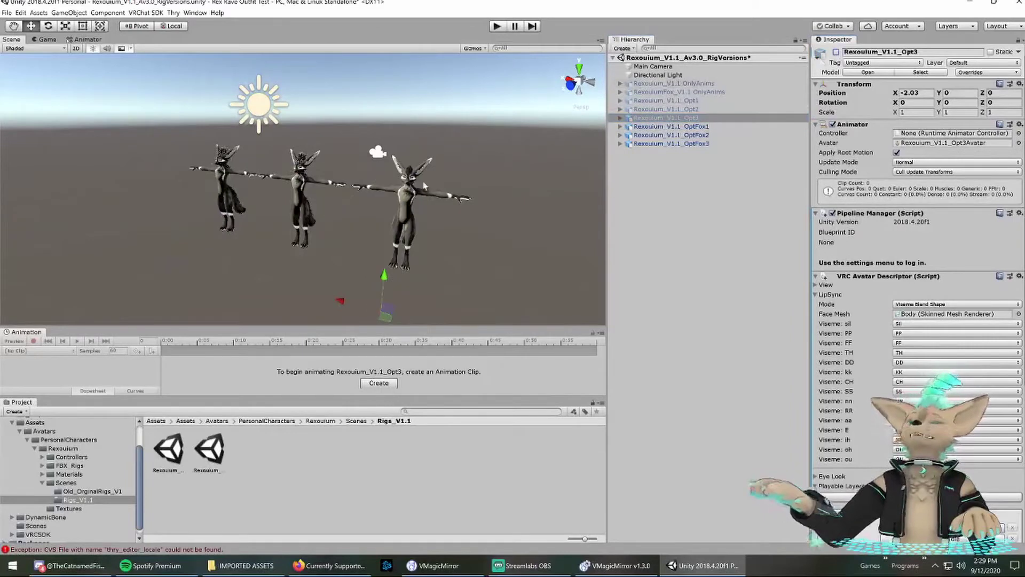
# Deactivate the Rexouium_V1.1_OptFox1 and Rexouium_V1.1_OptFox3 avatars, leaving OptFox2 active
pyautogui.keyDown('alt'); pyautogui.moveTo(402, 168); pyautogui.dragTo(240, 173); pyautogui.keyUp('alt')
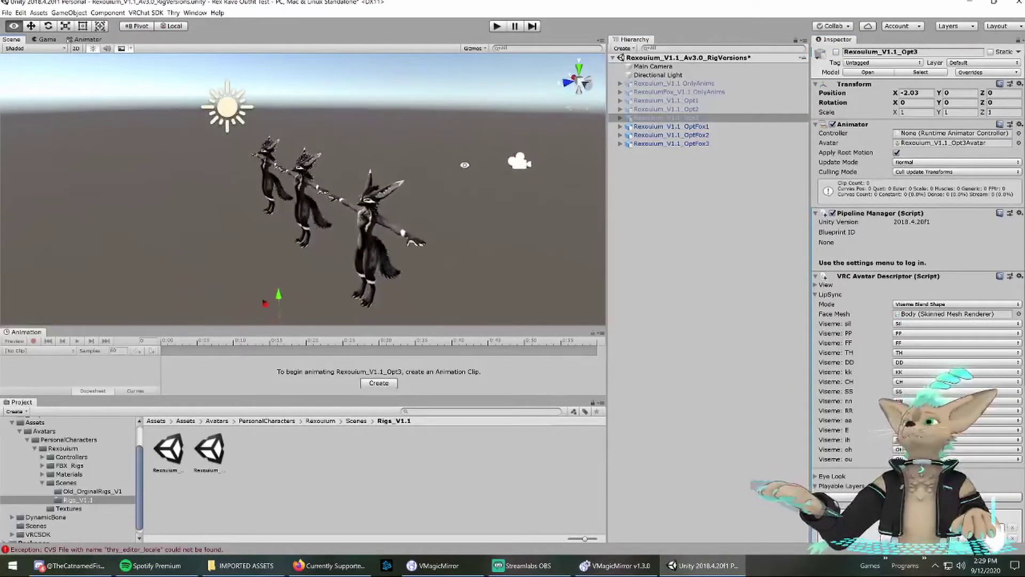
pyautogui.click(703, 127)
pyautogui.hotkey('alt', 'shift', 'a')
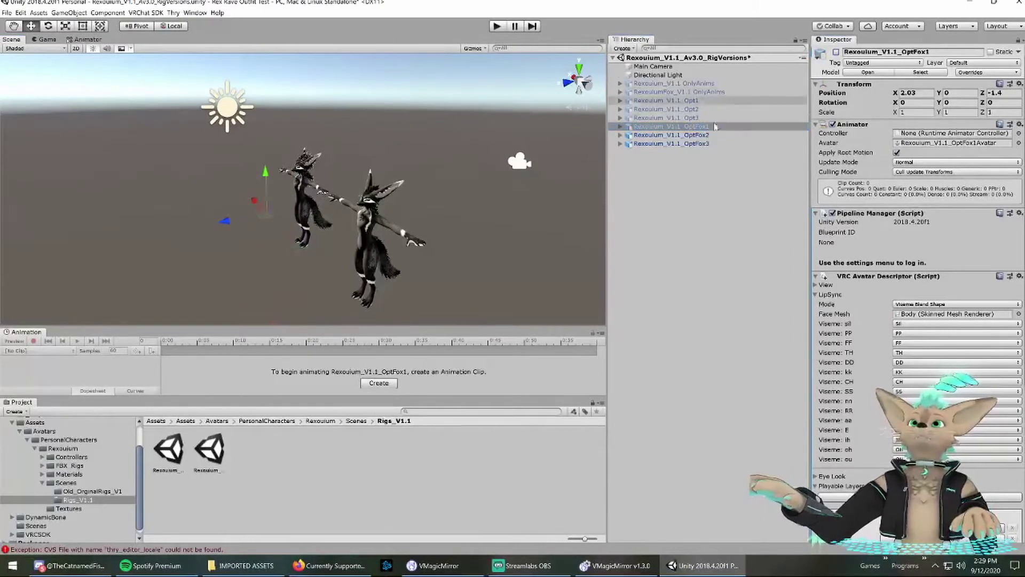
pyautogui.click(704, 135)
pyautogui.click(694, 143)
pyautogui.hotkey('alt', 'shift', 'a')
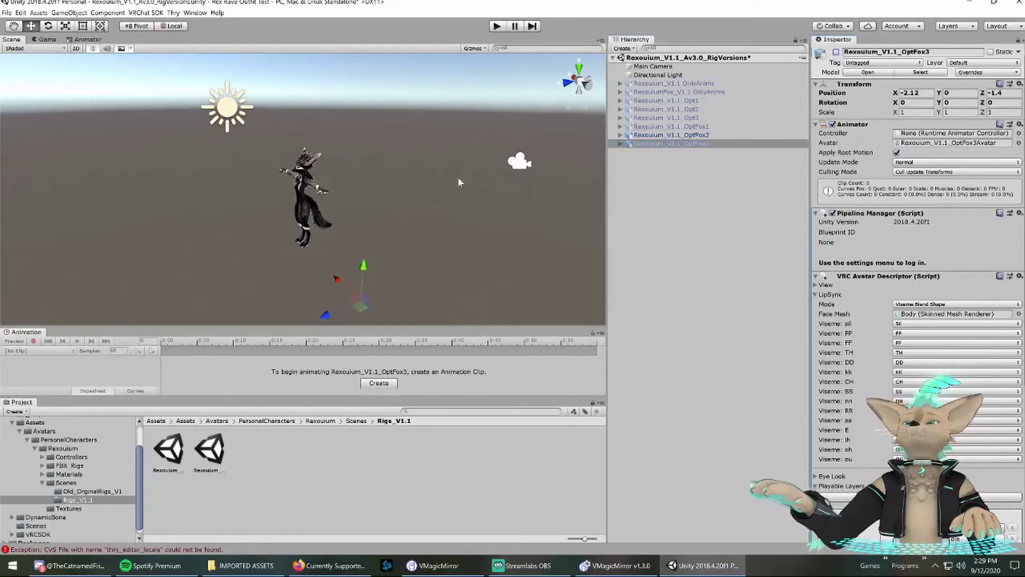
# Set the Z position of the Rexouium_V1.1_OptFox2 avatar to 0
pyautogui.keyDown('alt'); pyautogui.moveTo(321, 187); pyautogui.dragTo(396, 190); pyautogui.keyUp('alt')
pyautogui.click(667, 135)
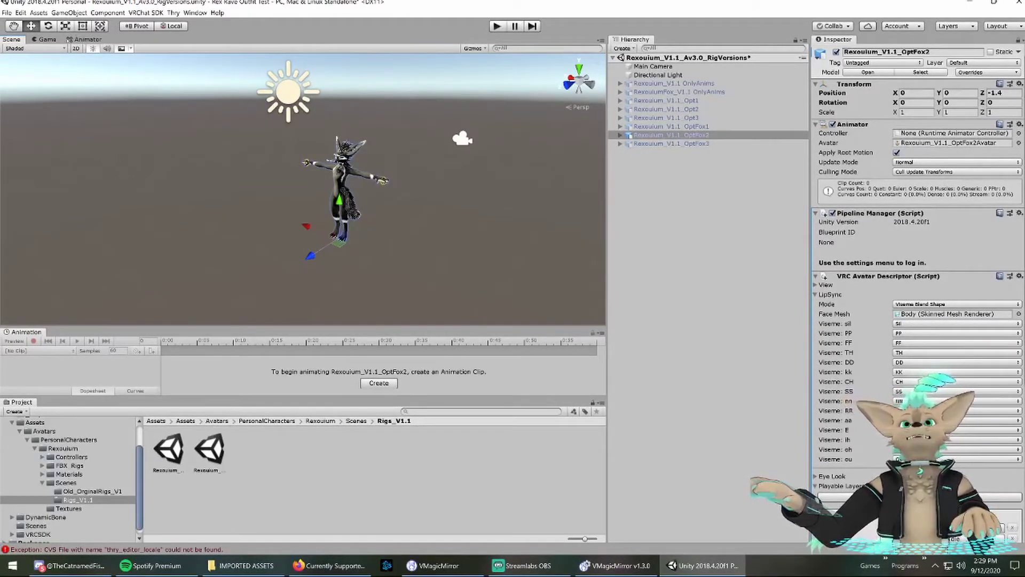
pyautogui.click(1002, 92)
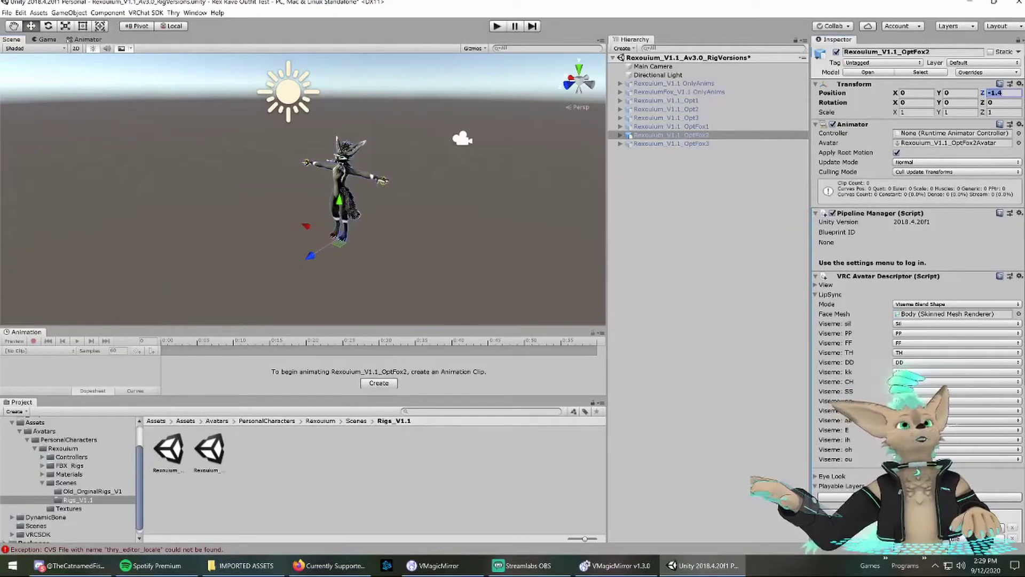
pyautogui.write('0')
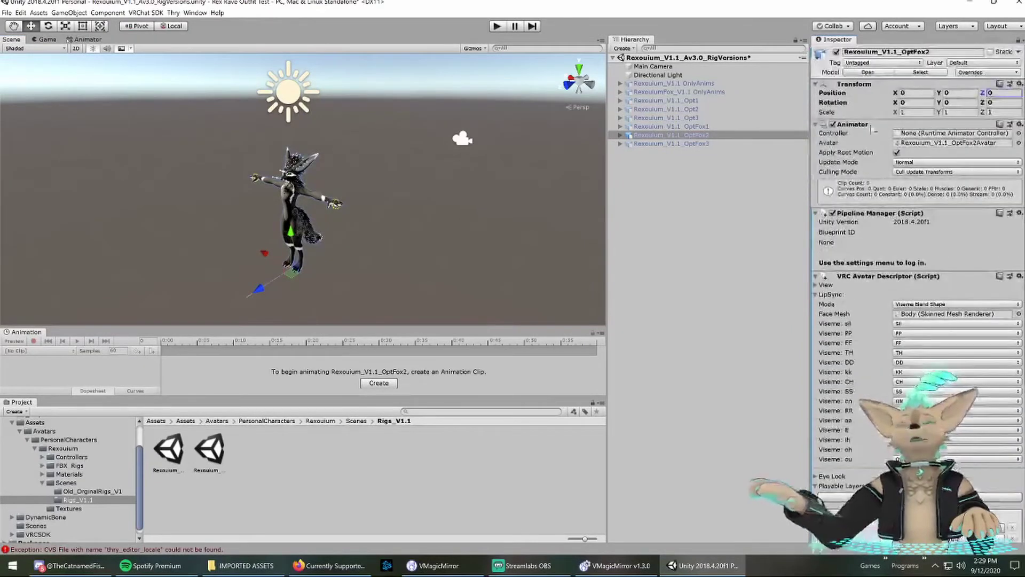
# Check the Rexouium_V1.1_OptFox2 avatar's performance notes and publishing options in the VRChat SDK builder, and close the SDK window
pyautogui.click(661, 135)
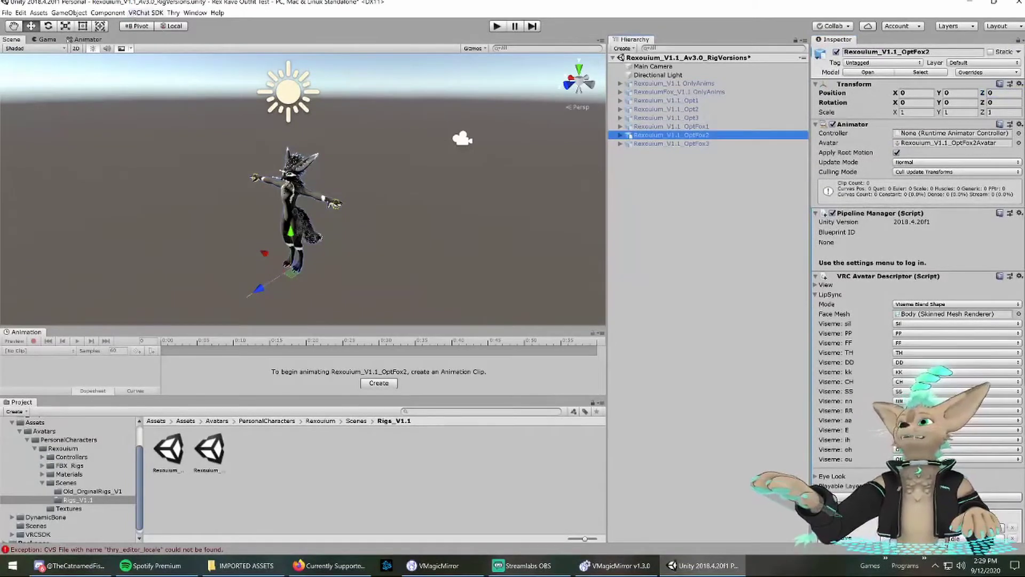
pyautogui.click(135, 13)
pyautogui.click(155, 21)
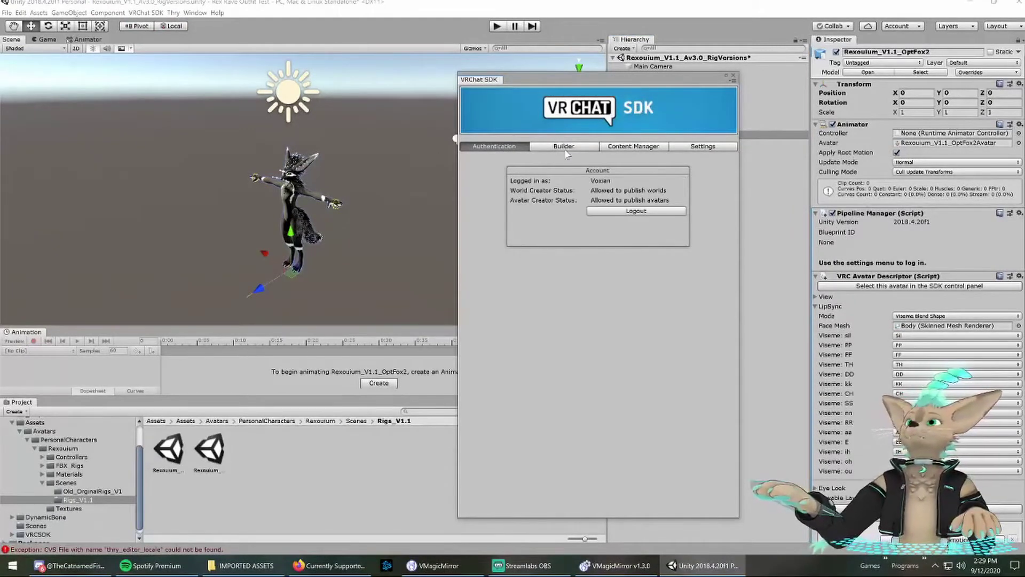
pyautogui.click(564, 146)
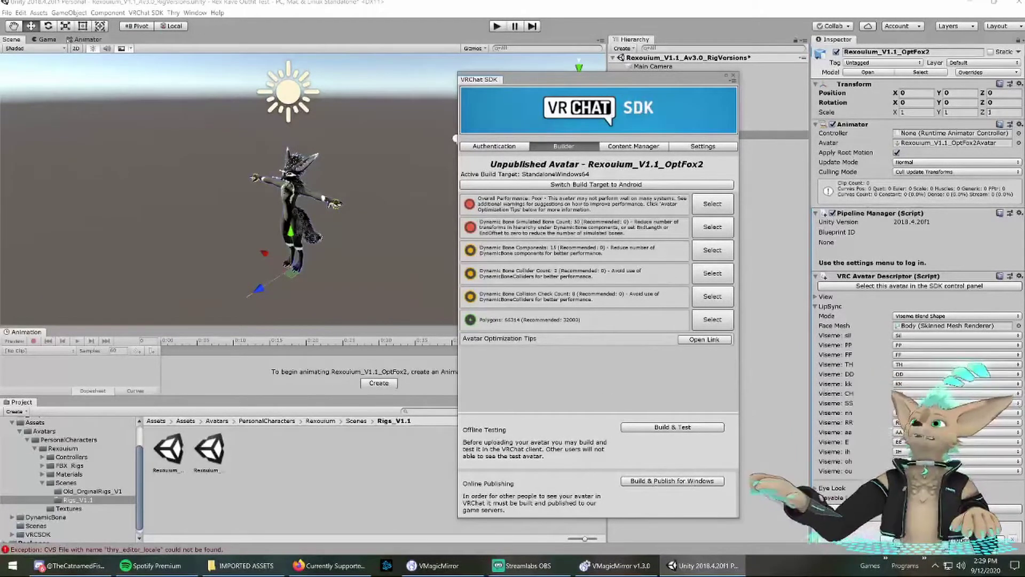
pyautogui.click(735, 79)
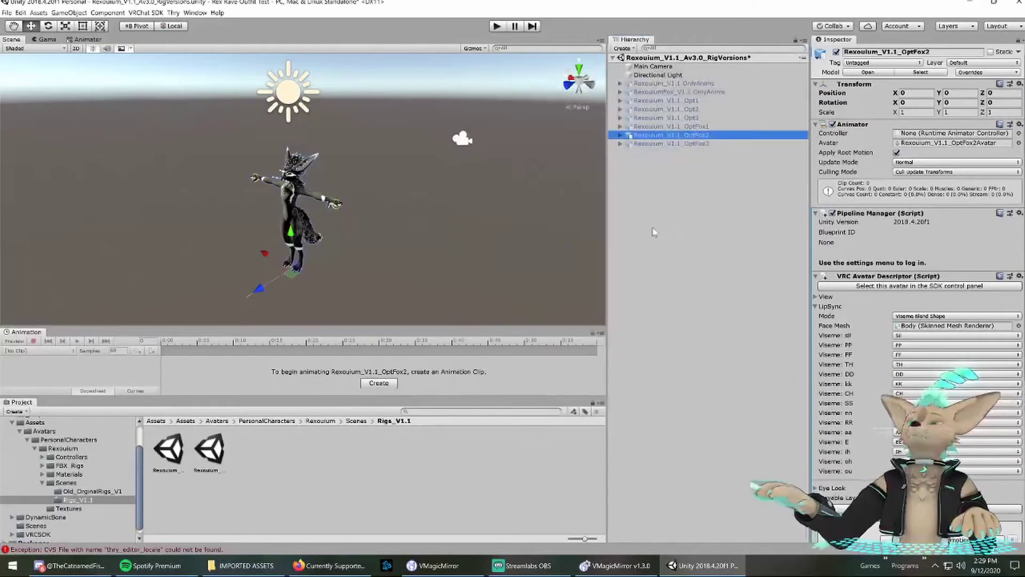
# Import all contents of the Rex Rave Outfit package from the IMPORTED ASSETS folder into the Unity project
pyautogui.click(680, 165)
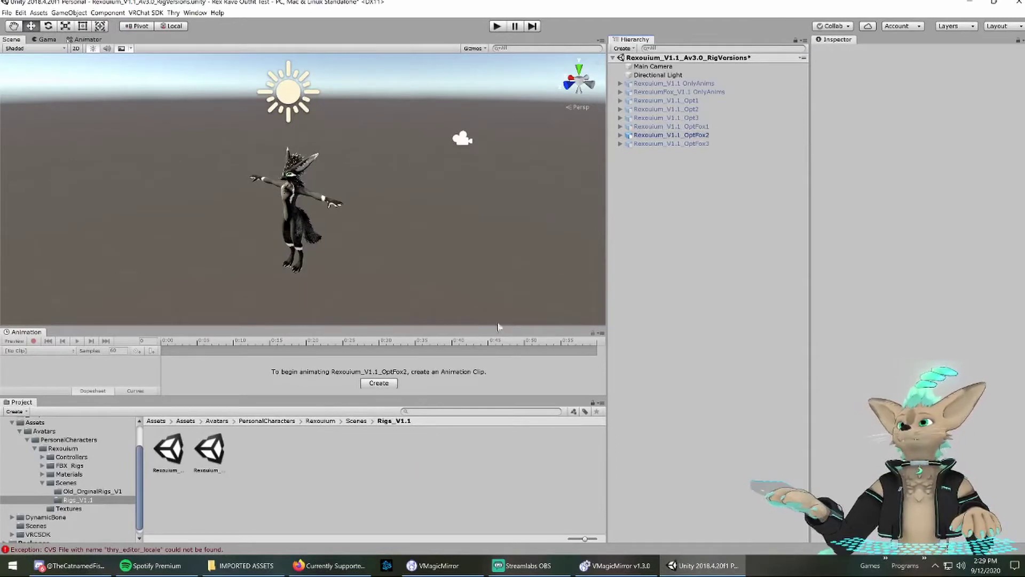
pyautogui.click(241, 566)
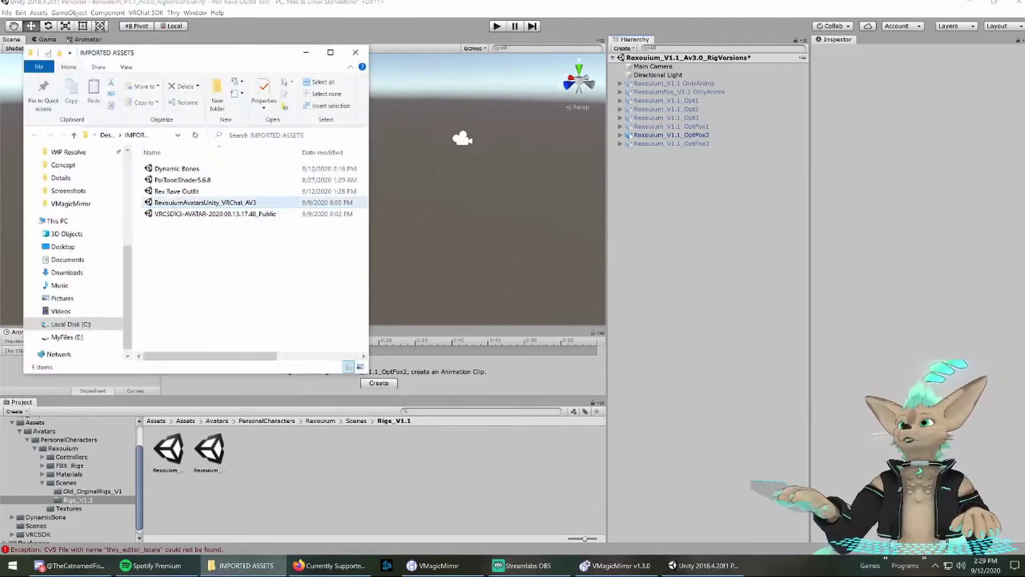
pyautogui.click(173, 192)
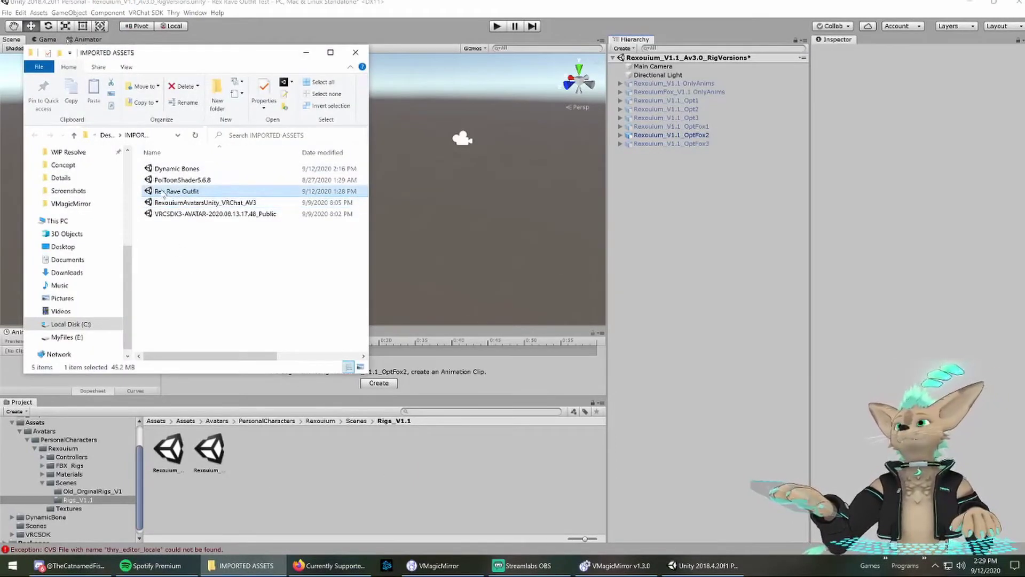
pyautogui.moveTo(165, 194); pyautogui.dragTo(399, 508)
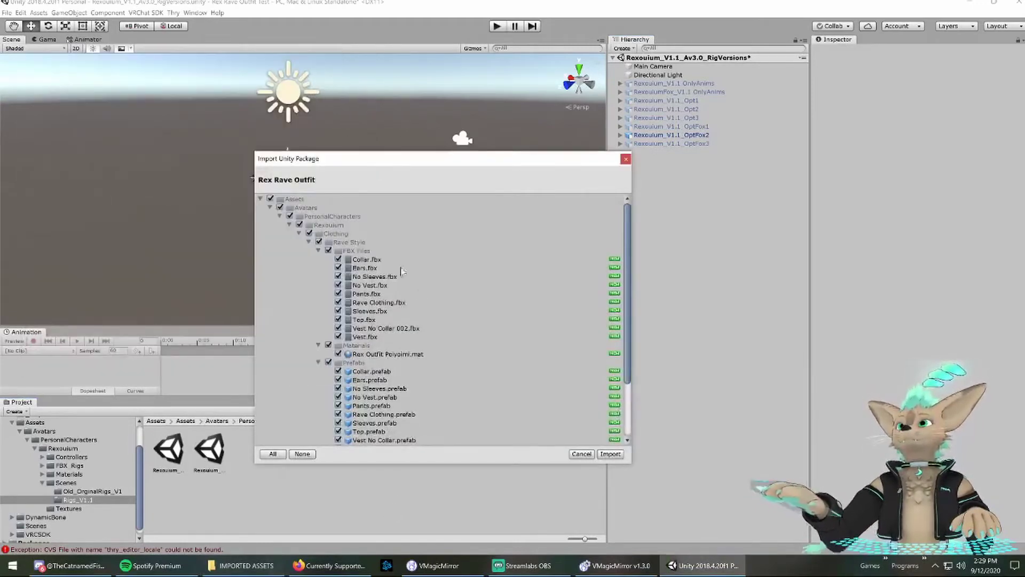
pyautogui.scroll(-3, 427, 301)
pyautogui.scroll(3, 403, 315)
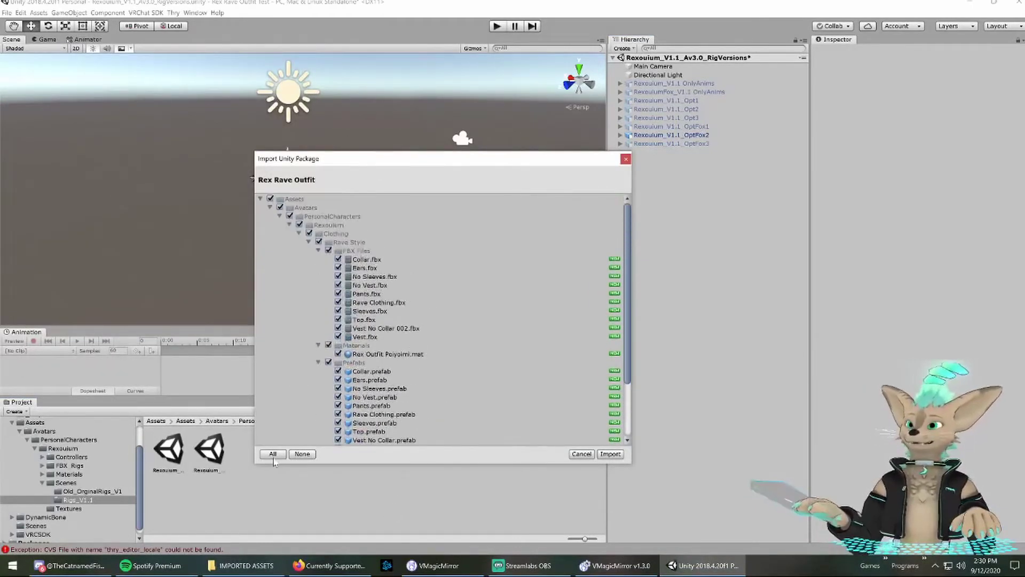
pyautogui.click(610, 454)
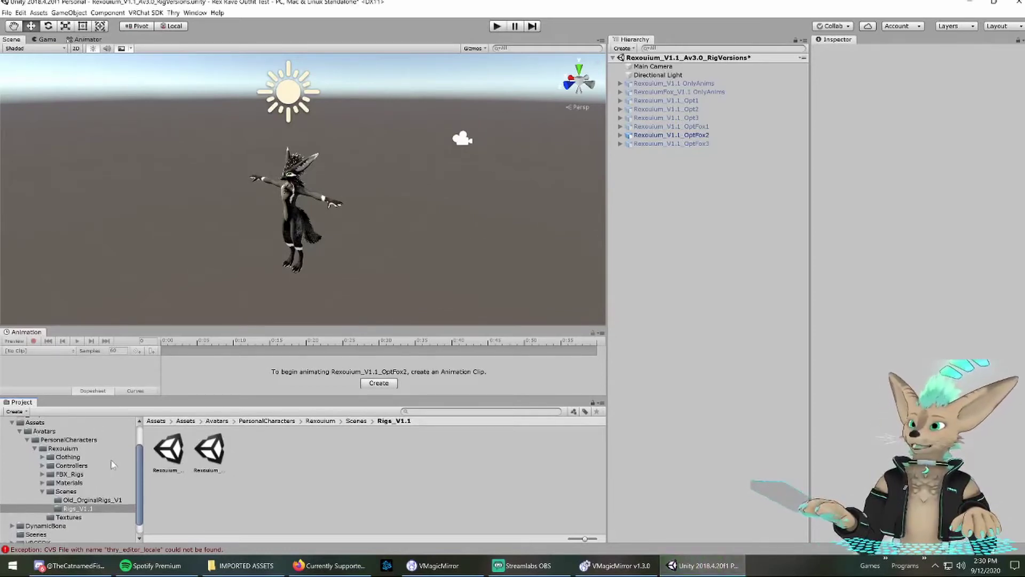
# Add the Rave Clothing prefab from the Clothing > Rave Style > Prefabs folder to the scene as a top-level object
pyautogui.click(65, 458)
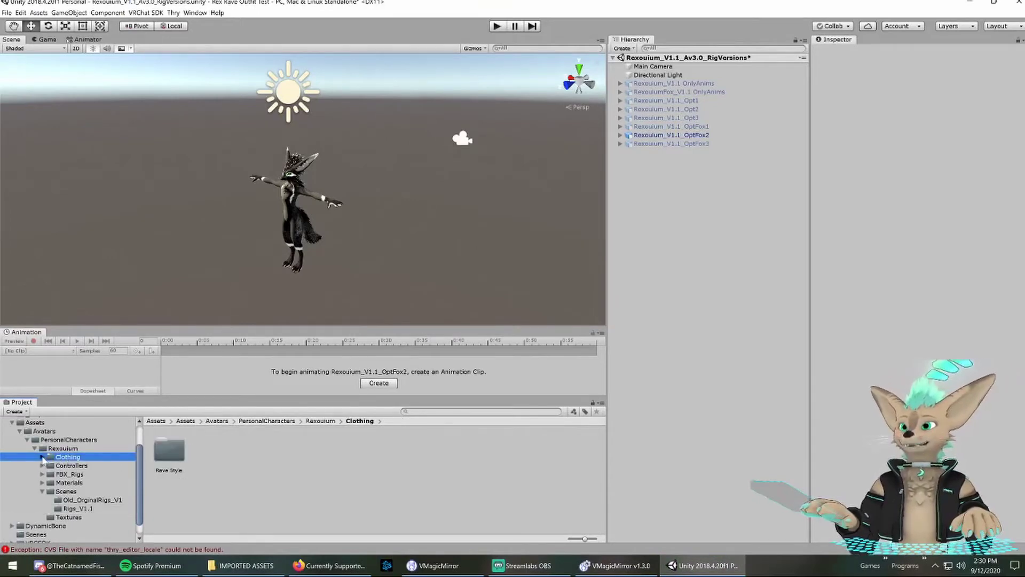
pyautogui.click(42, 457)
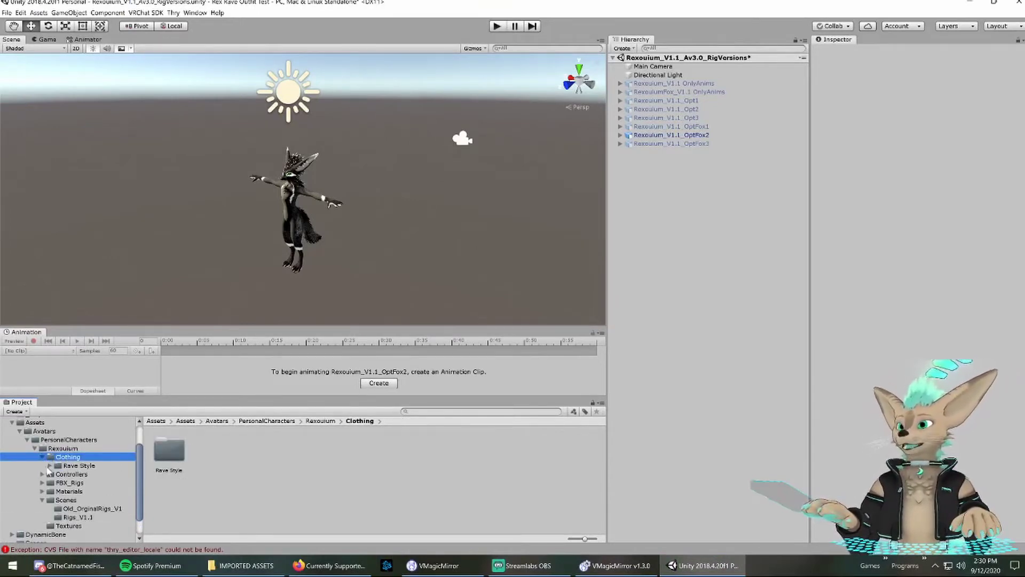
pyautogui.click(50, 466)
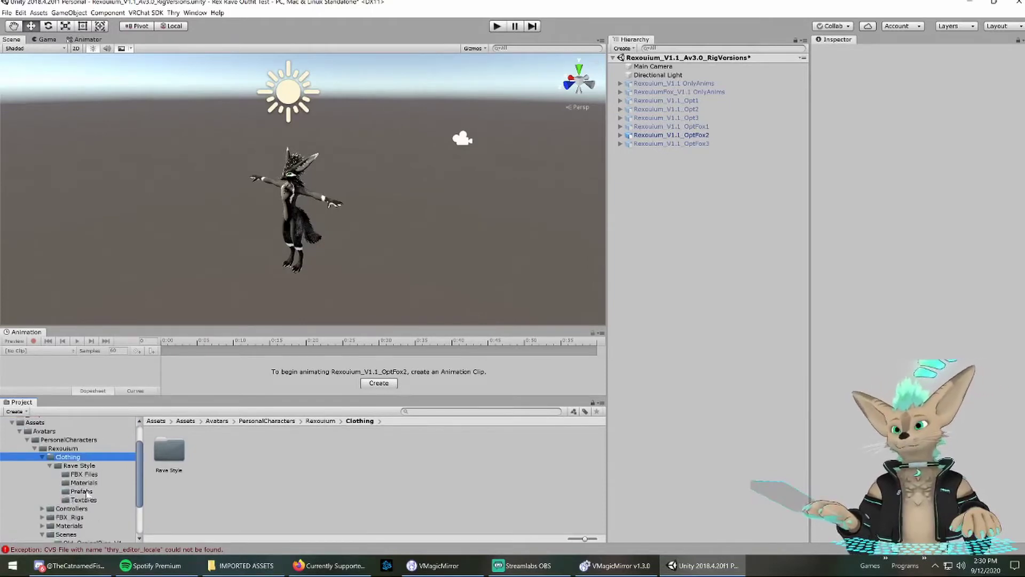
pyautogui.click(85, 492)
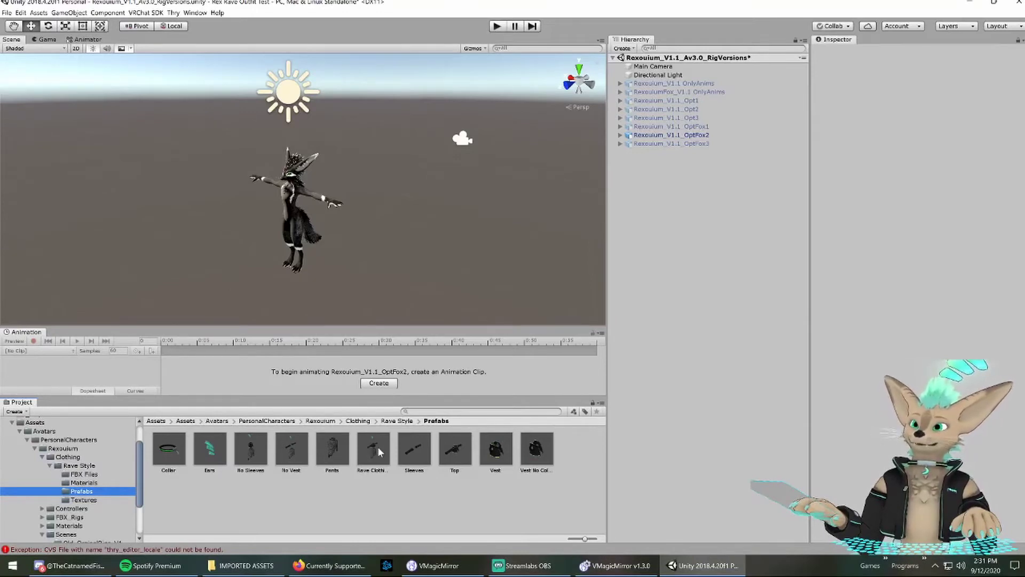
pyautogui.moveTo(379, 451); pyautogui.dragTo(710, 241)
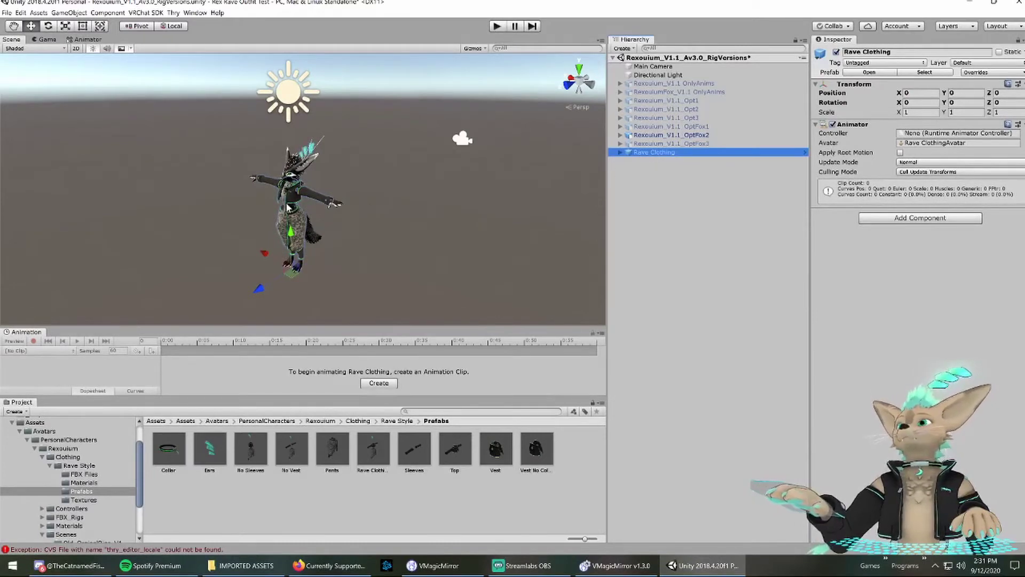
pyautogui.keyDown('alt'); pyautogui.moveTo(288, 207); pyautogui.dragTo(371, 221); pyautogui.keyUp('alt')
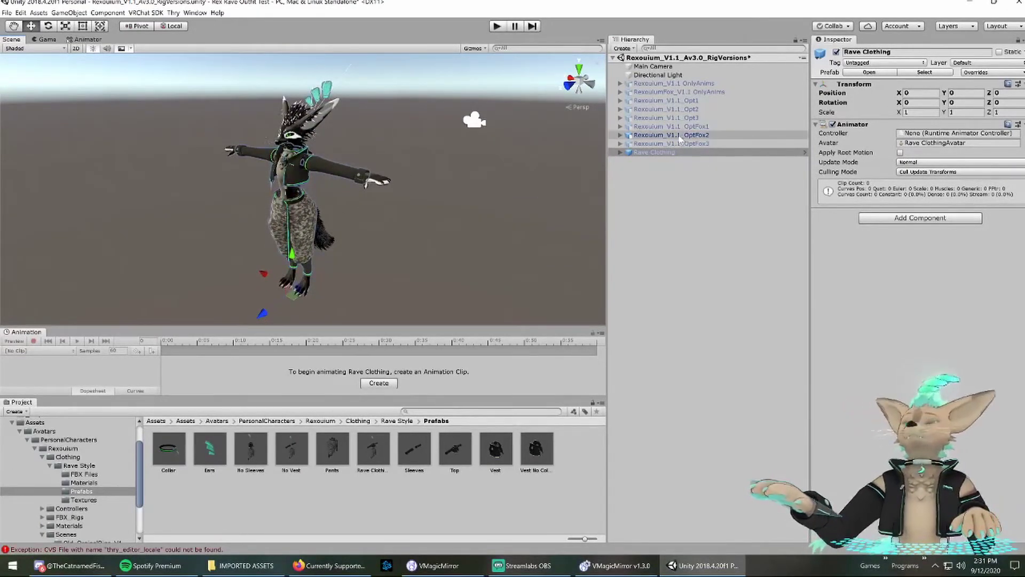
pyautogui.click(664, 184)
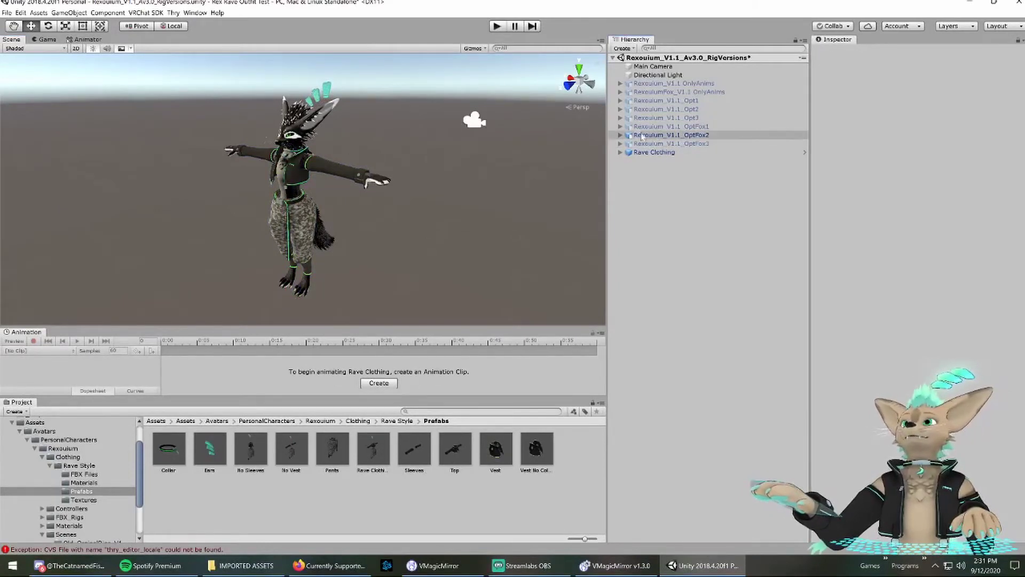
# Set the scale of the Rexouium_V1.1_OptFox2 avatar to 0.8 on X, Y and Z
pyautogui.click(623, 137)
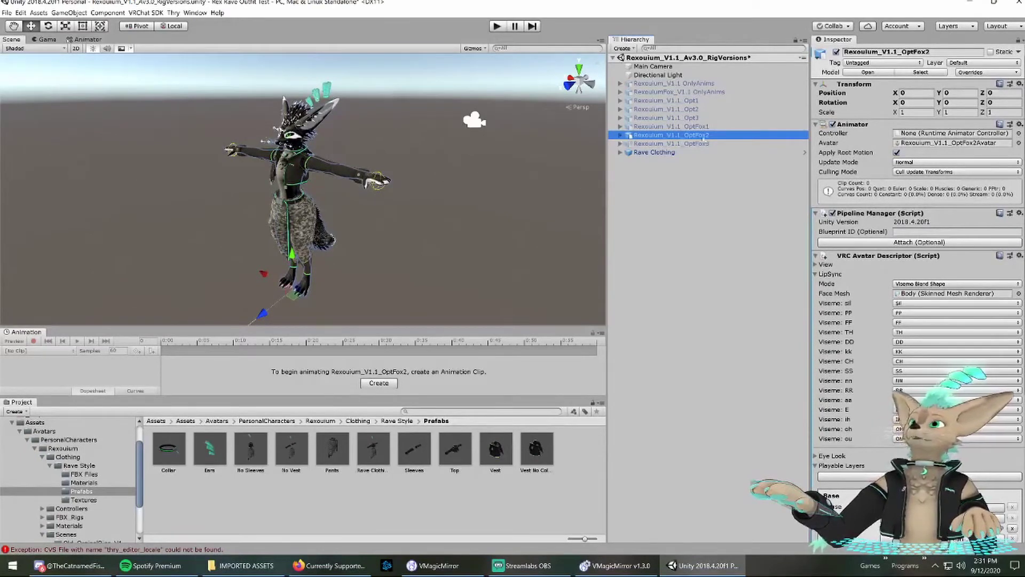
pyautogui.click(874, 113)
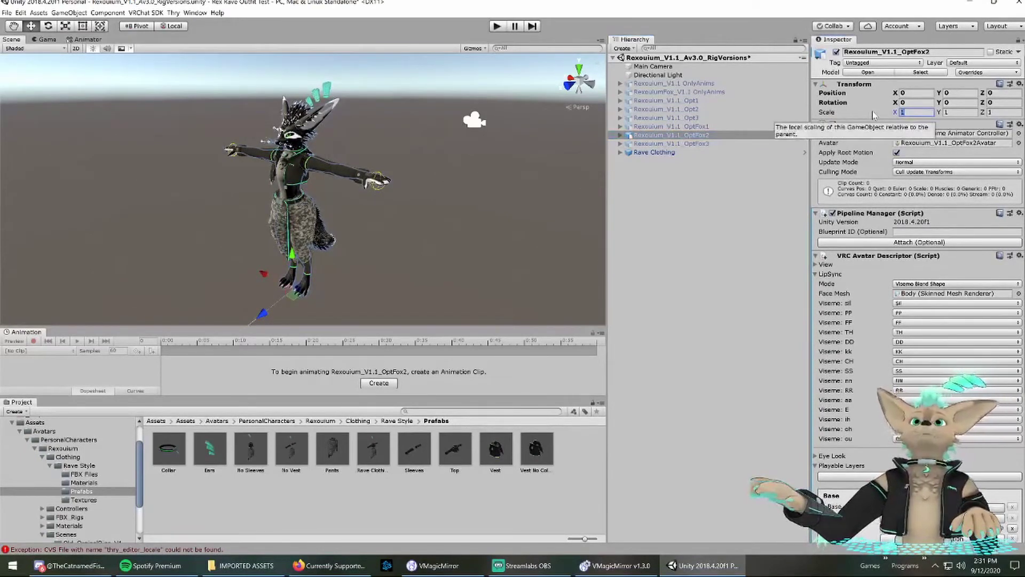
pyautogui.write('0.8')
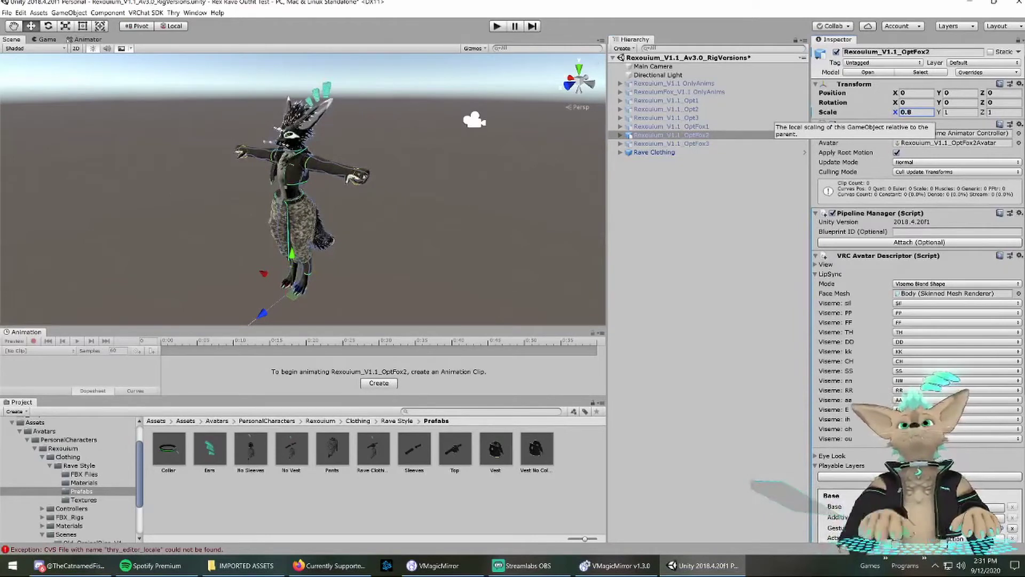
pyautogui.press('Tab')
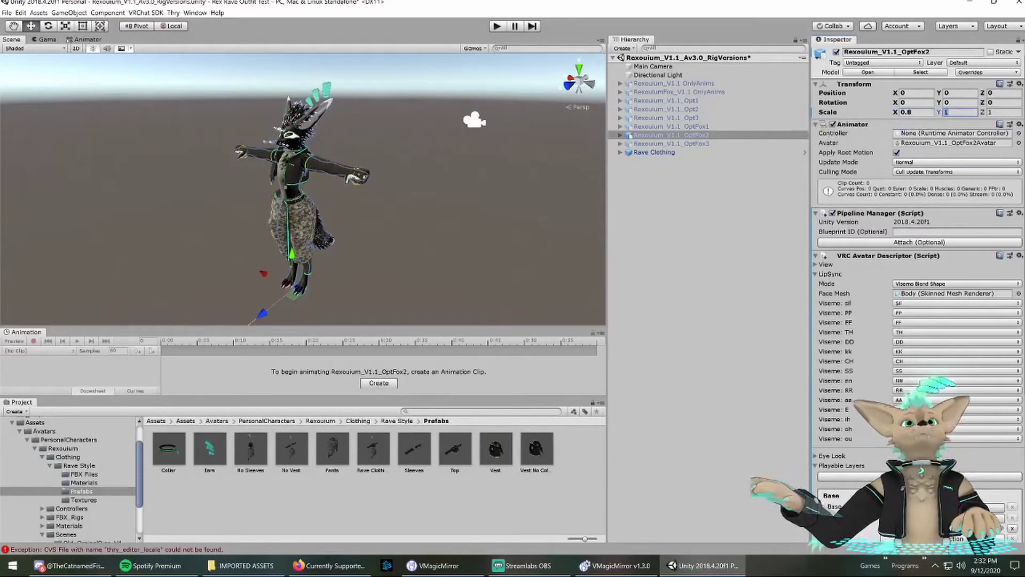
pyautogui.write('0.8')
pyautogui.press('Tab')
pyautogui.write('0.8')
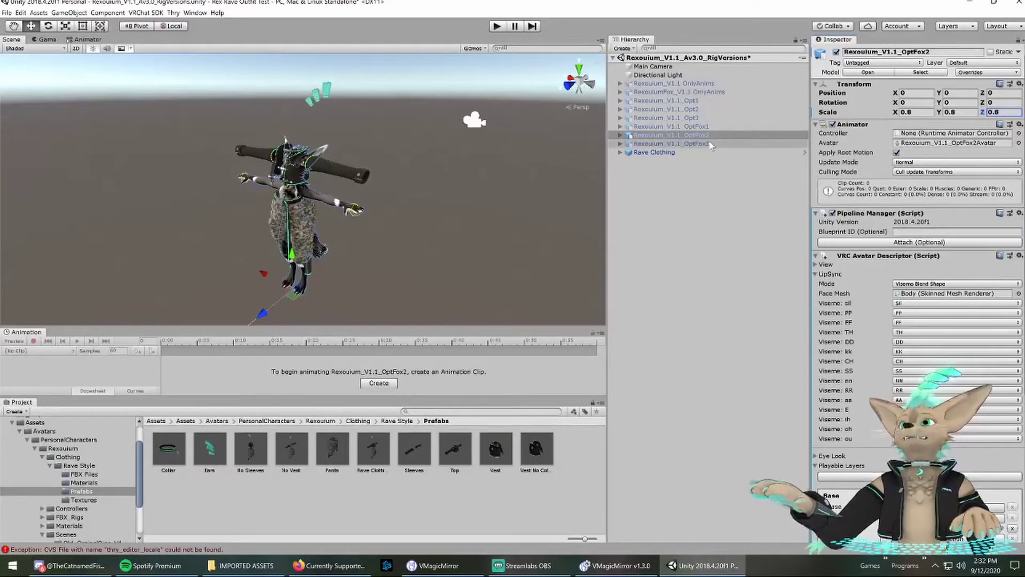
# On the Body mesh of Rexouium_V1.1_OptFox2, set the FemaleWaist blend shape to 0 and FemaleLegs to 100
pyautogui.click(620, 135)
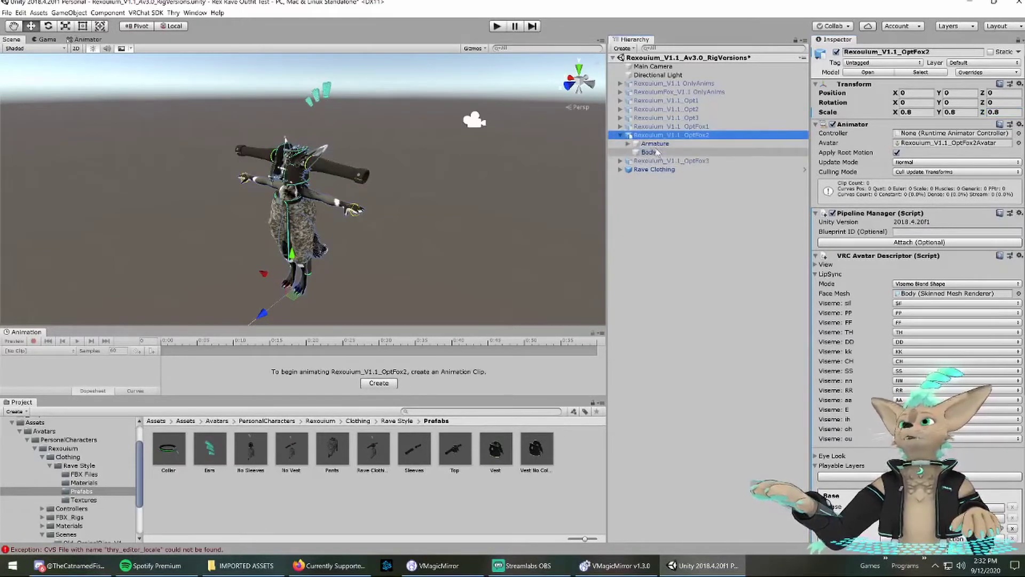
pyautogui.click(649, 153)
pyautogui.click(816, 123)
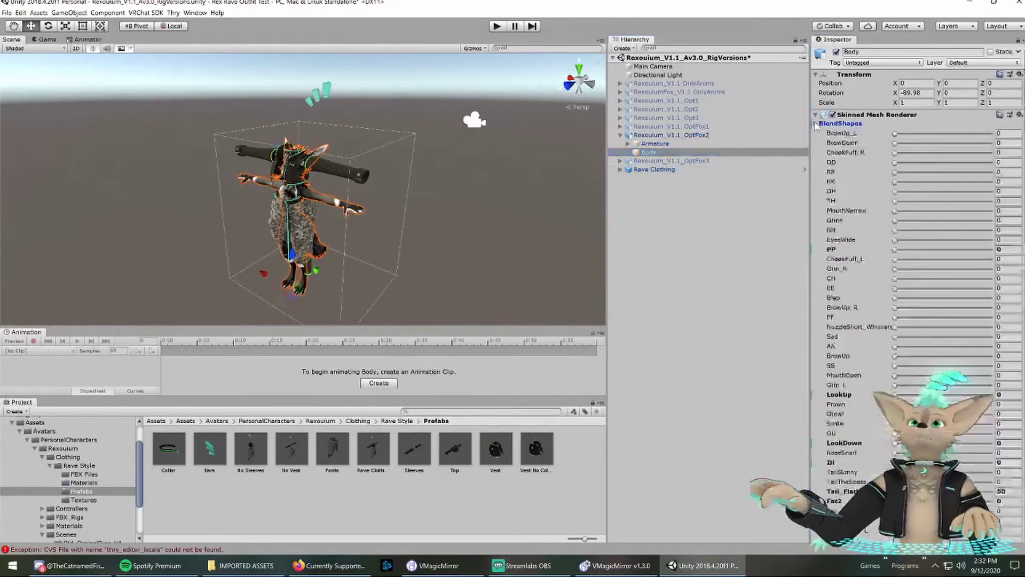
pyautogui.scroll(-12, 854, 243)
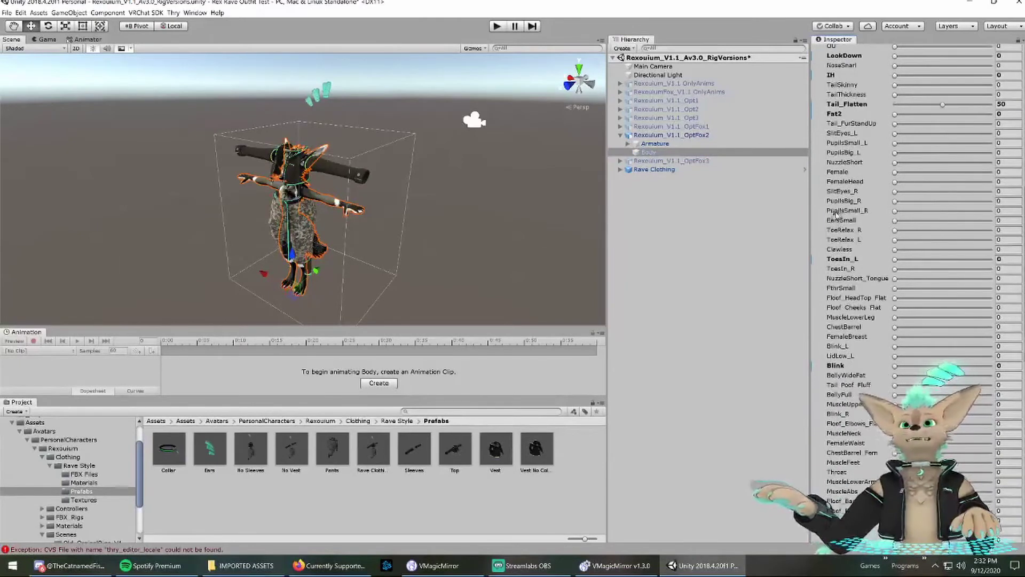
pyautogui.scroll(-9, 837, 214)
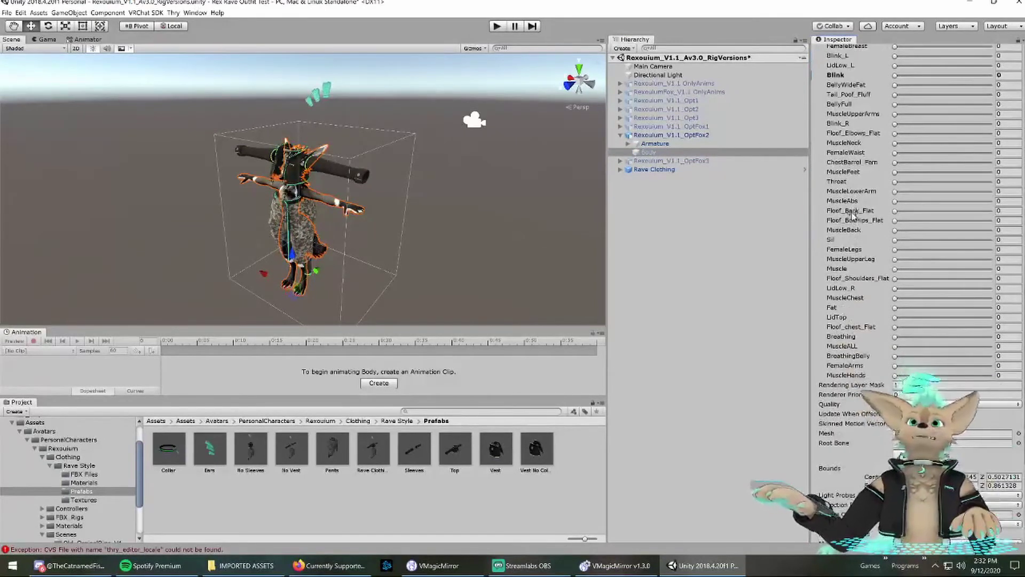
pyautogui.scroll(2, 854, 214)
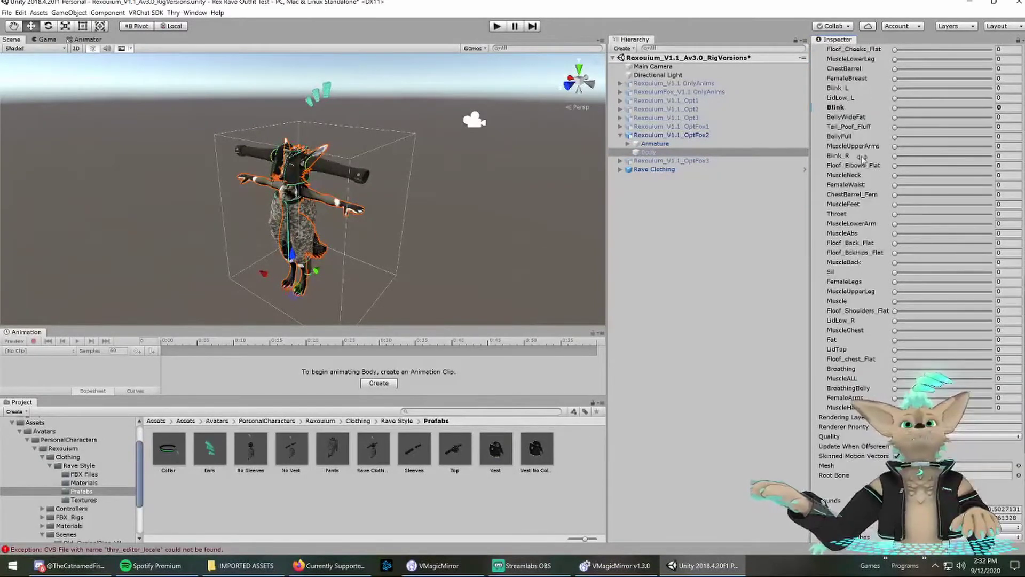
pyautogui.scroll(3, 854, 155)
pyautogui.scroll(3, 849, 120)
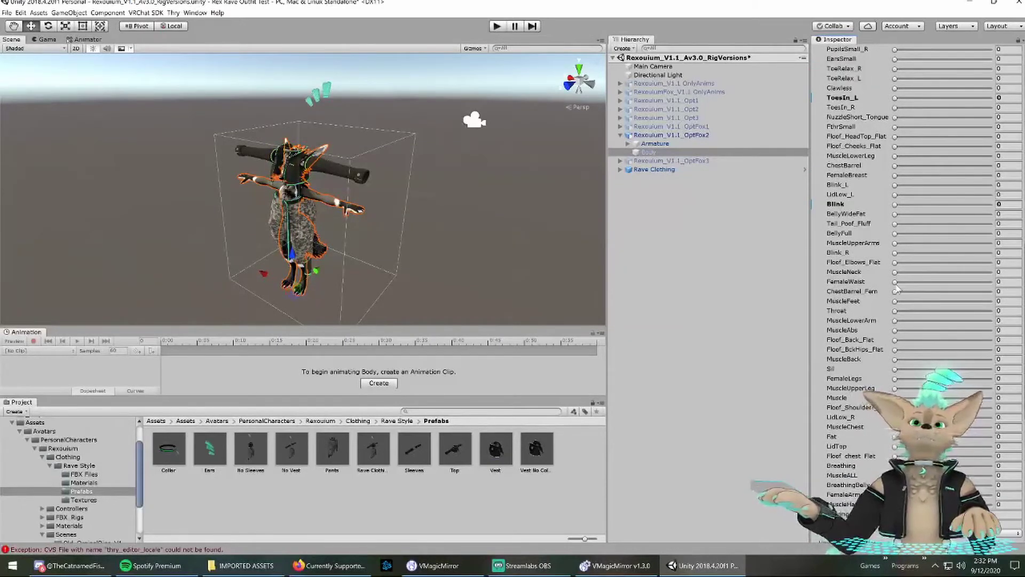
pyautogui.moveTo(895, 282)
pyautogui.mouseDown()
pyautogui.moveTo(953, 281)
pyautogui.moveTo(880, 277)
pyautogui.mouseUp()
pyautogui.scroll(-4, 871, 246)
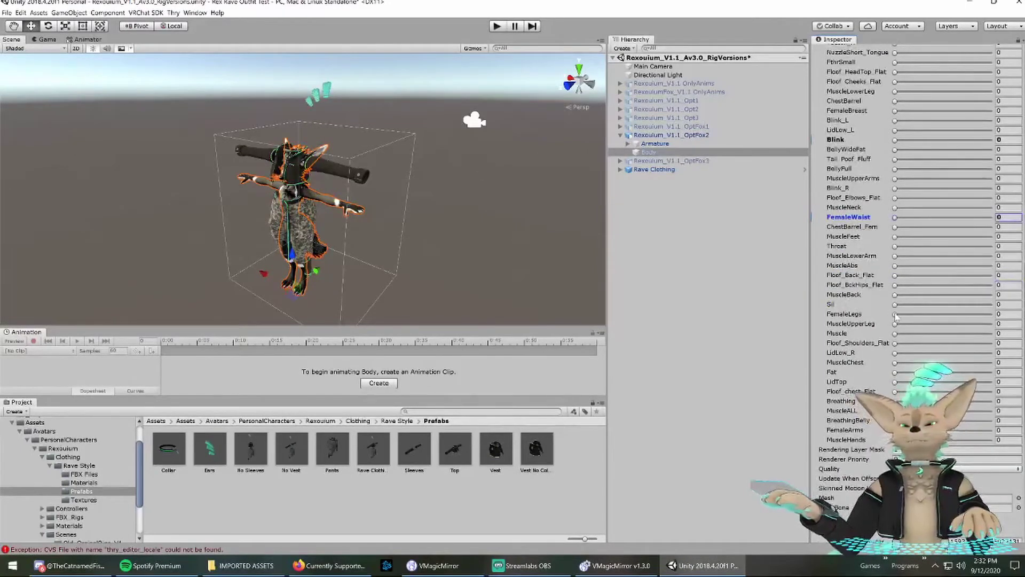
pyautogui.moveTo(896, 316); pyautogui.dragTo(991, 314)
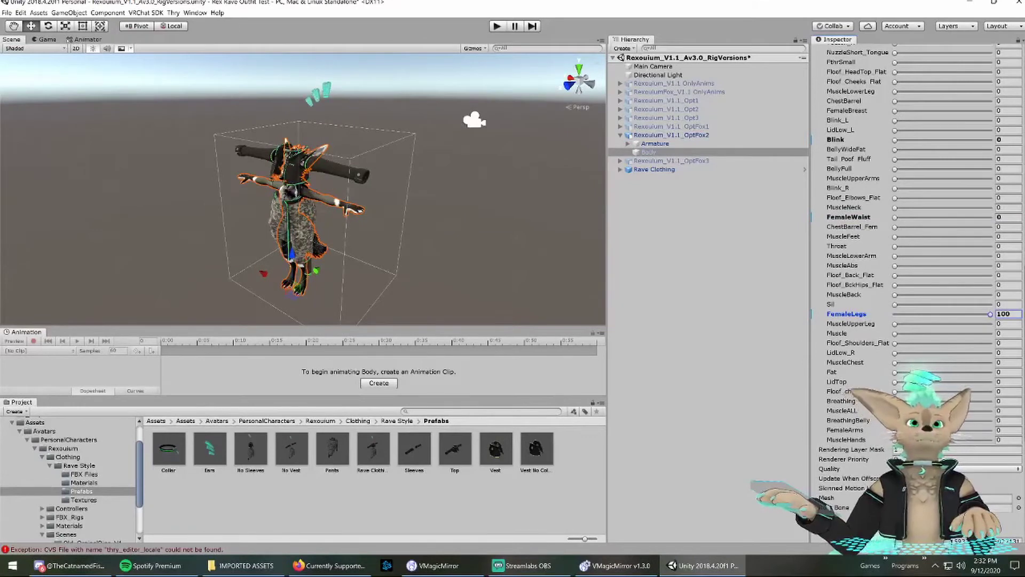
# Set the Body mesh's FemaleBreast blend shape to about 77
pyautogui.scroll(-4, 844, 261)
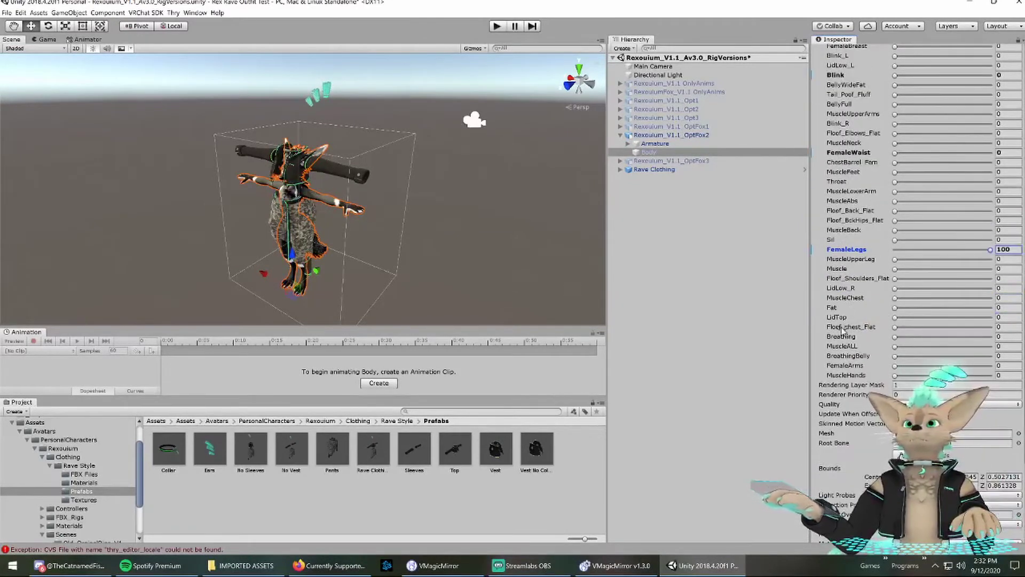
pyautogui.scroll(4, 842, 330)
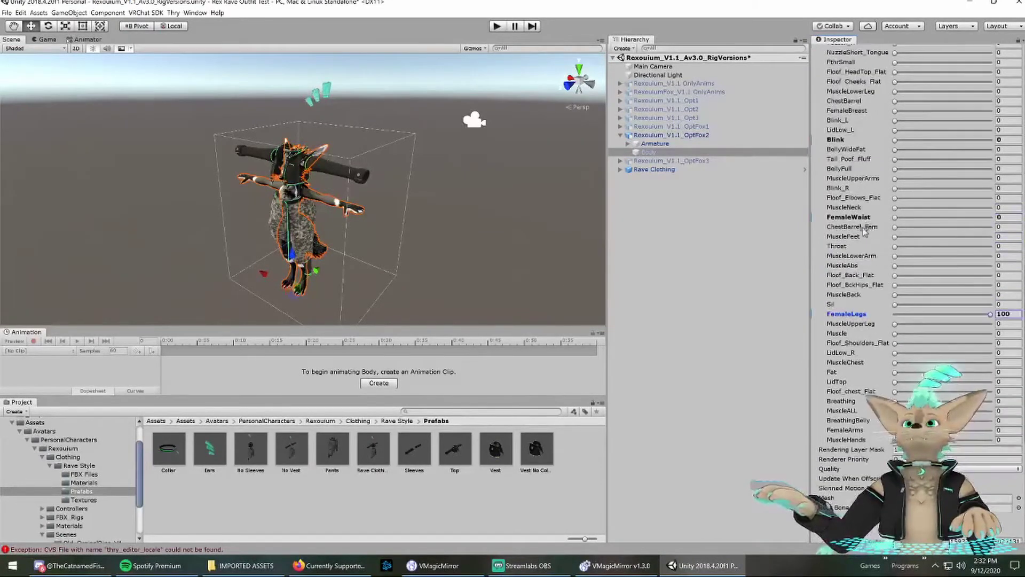
pyautogui.scroll(2, 864, 231)
pyautogui.scroll(3, 860, 326)
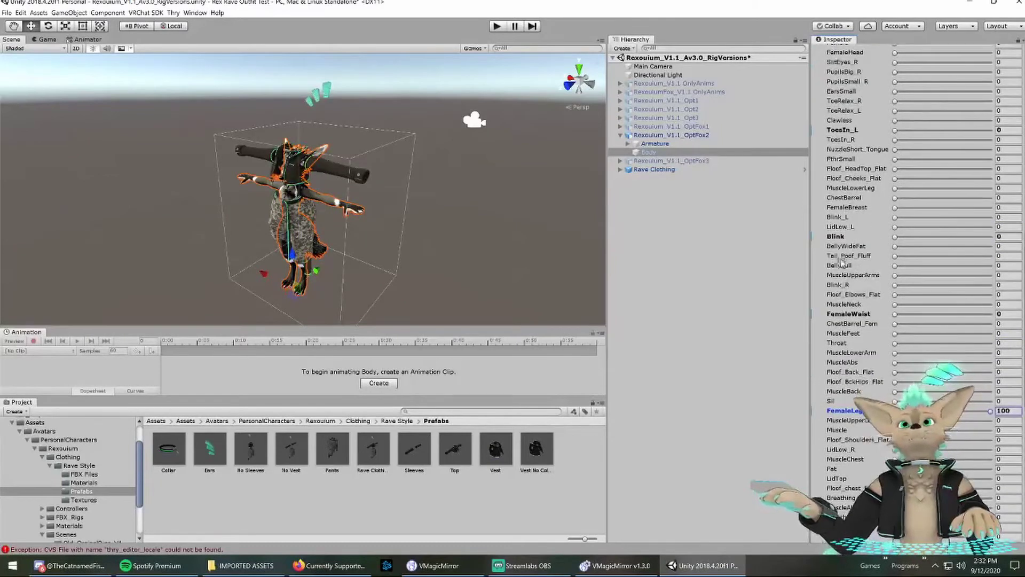
pyautogui.scroll(2, 848, 224)
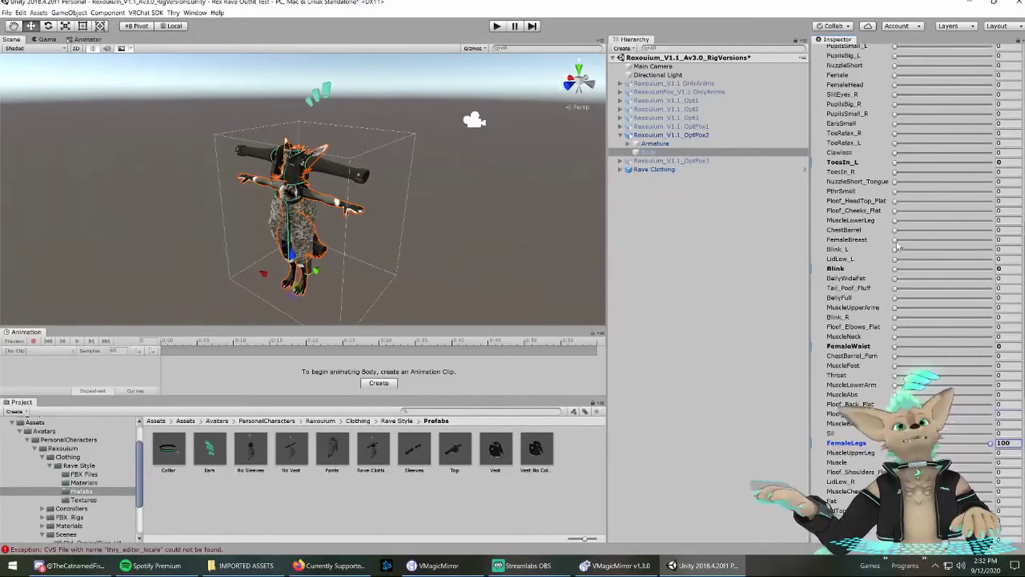
pyautogui.moveTo(896, 240); pyautogui.dragTo(968, 240)
# Set the Body mesh's FemaleHead blend shape to 100 and return to the start of the blend shape list
pyautogui.scroll(3, 849, 240)
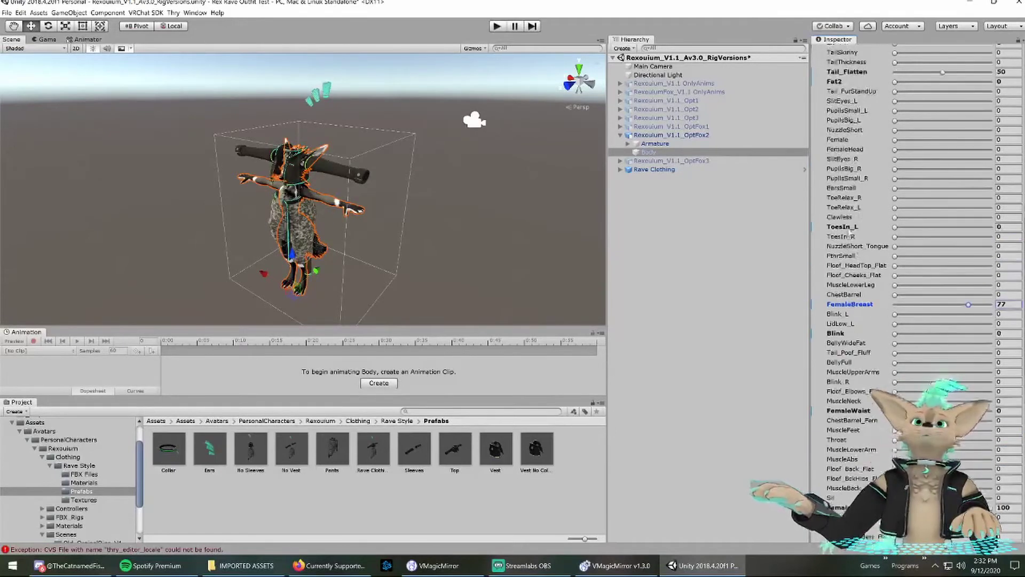
pyautogui.scroll(4, 852, 229)
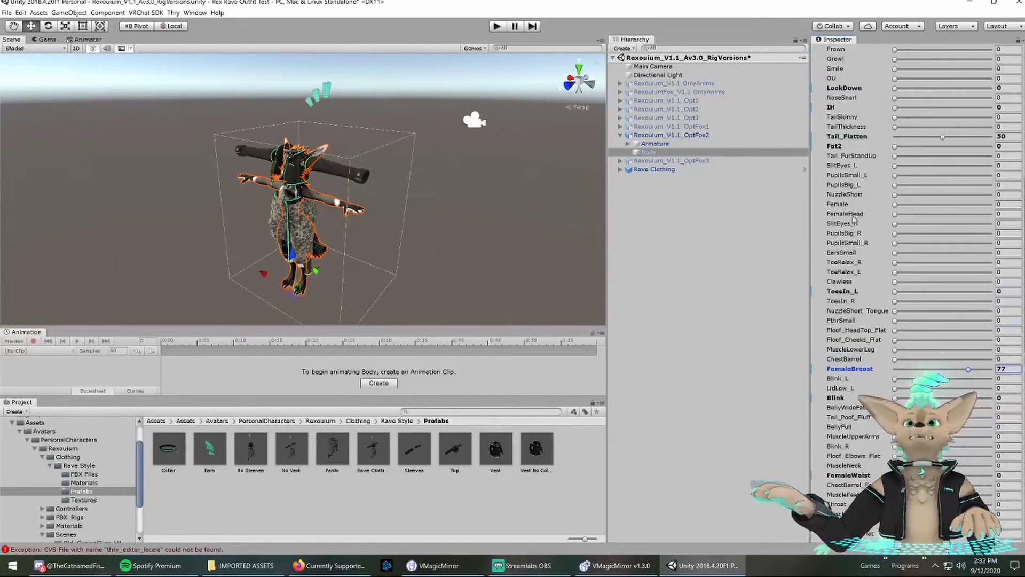
pyautogui.moveTo(894, 213); pyautogui.dragTo(991, 214)
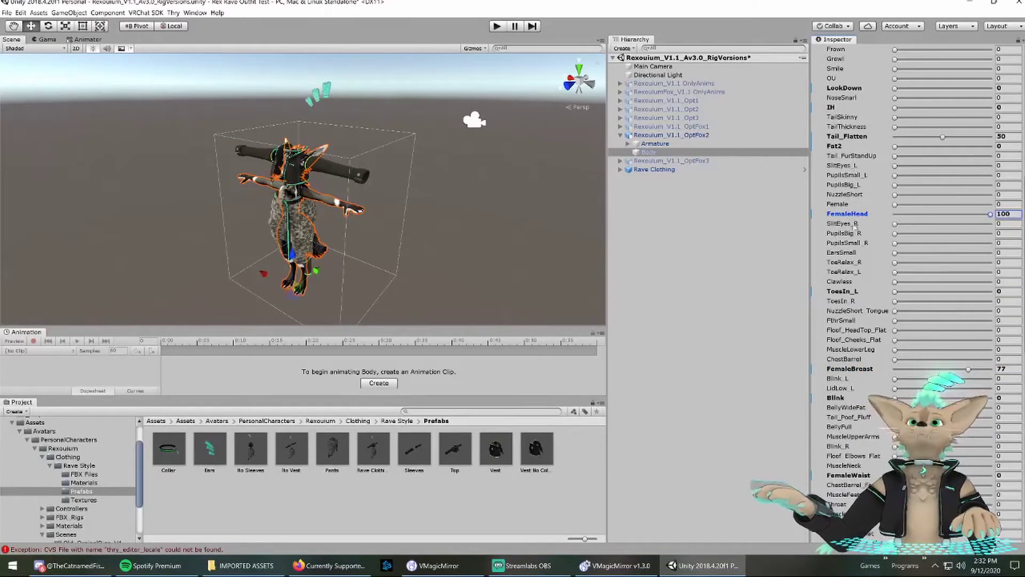
pyautogui.scroll(10, 854, 217)
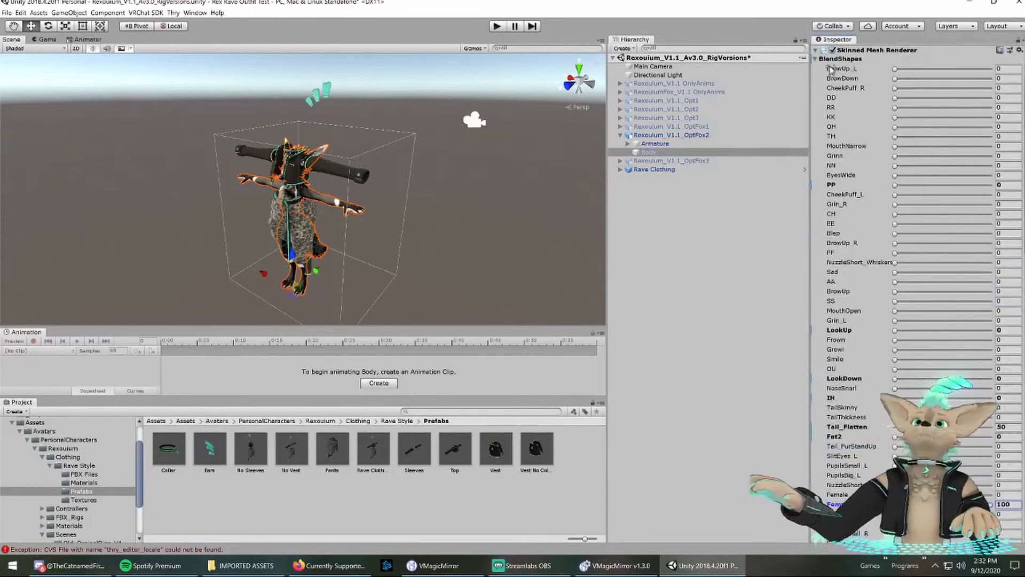
pyautogui.scroll(3, 852, 150)
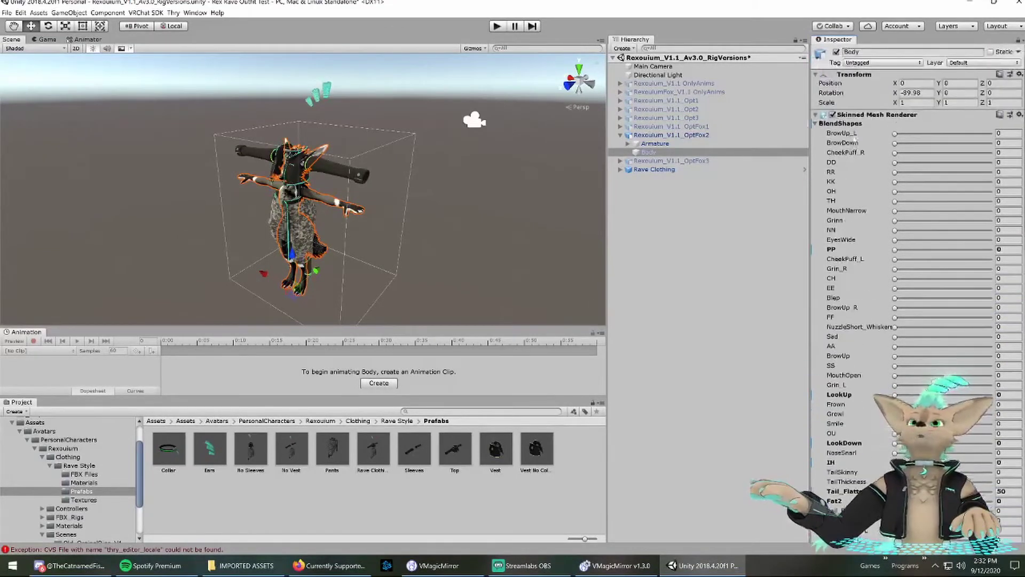
# Set the scale of the Rave Clothing object to 0.8 on X, Y and Z
pyautogui.click(646, 168)
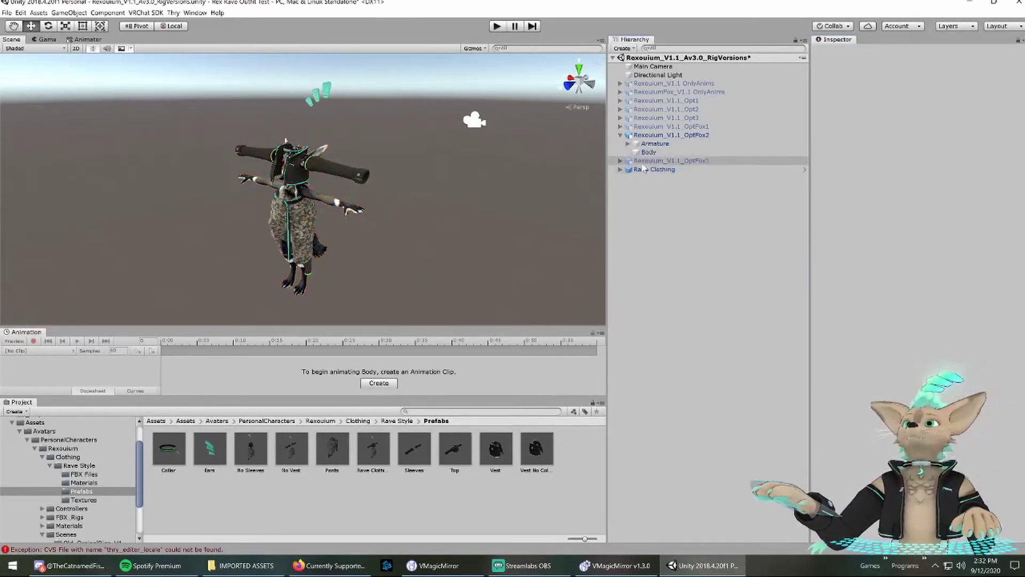
pyautogui.click(644, 169)
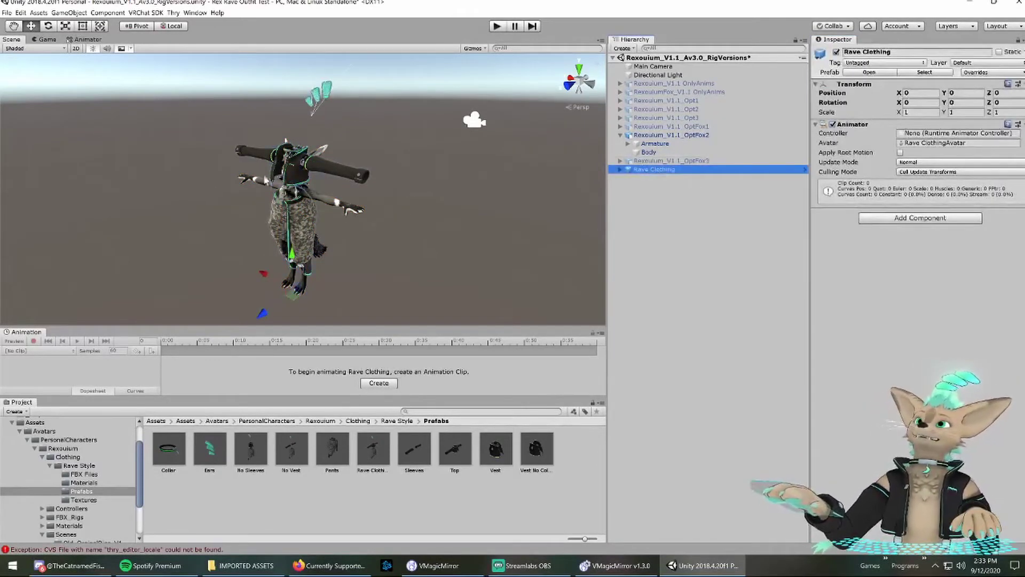
pyautogui.click(920, 112)
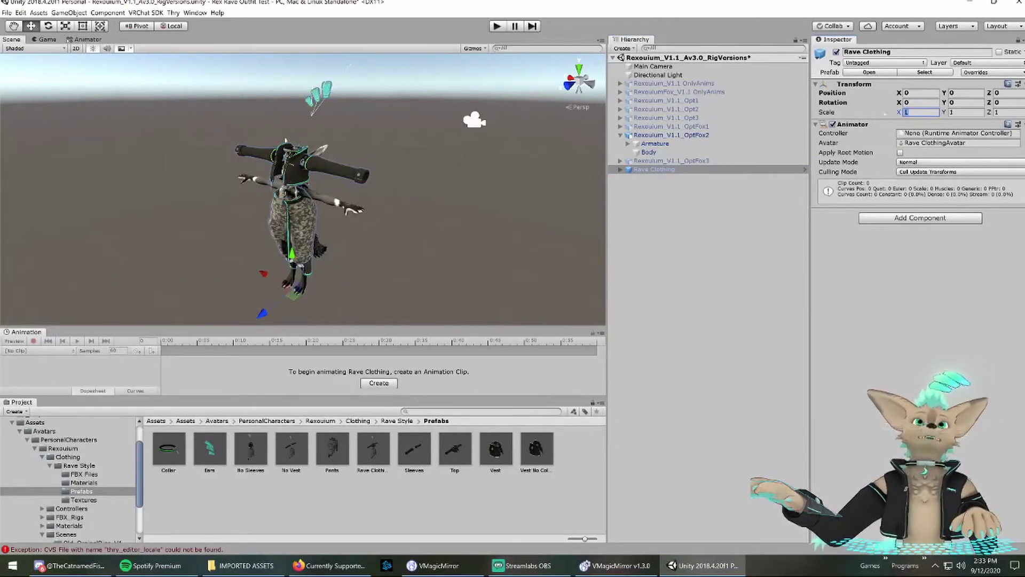
pyautogui.click(671, 135)
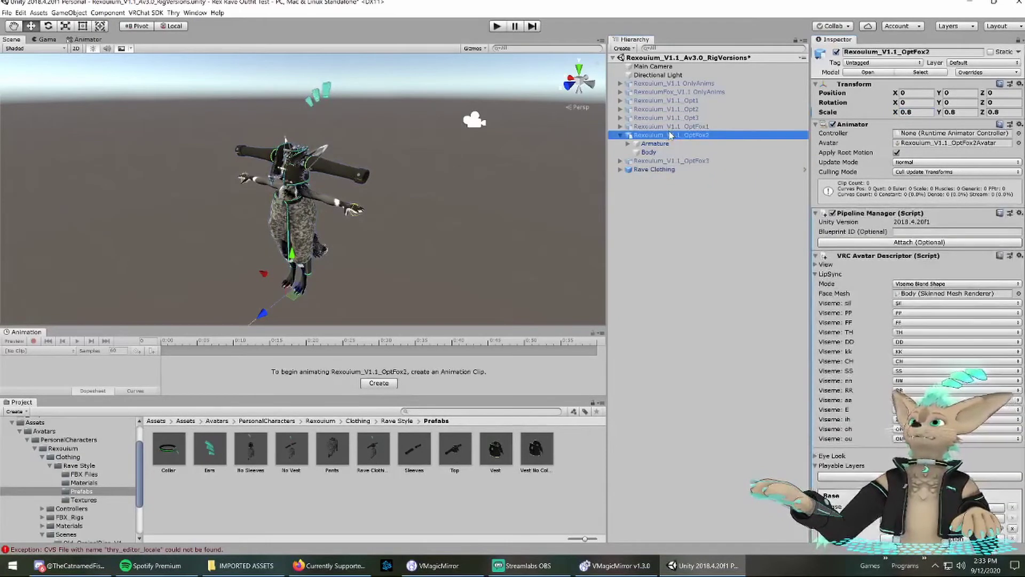
pyautogui.click(652, 170)
pyautogui.click(919, 113)
pyautogui.write('0.8')
pyautogui.press('Tab')
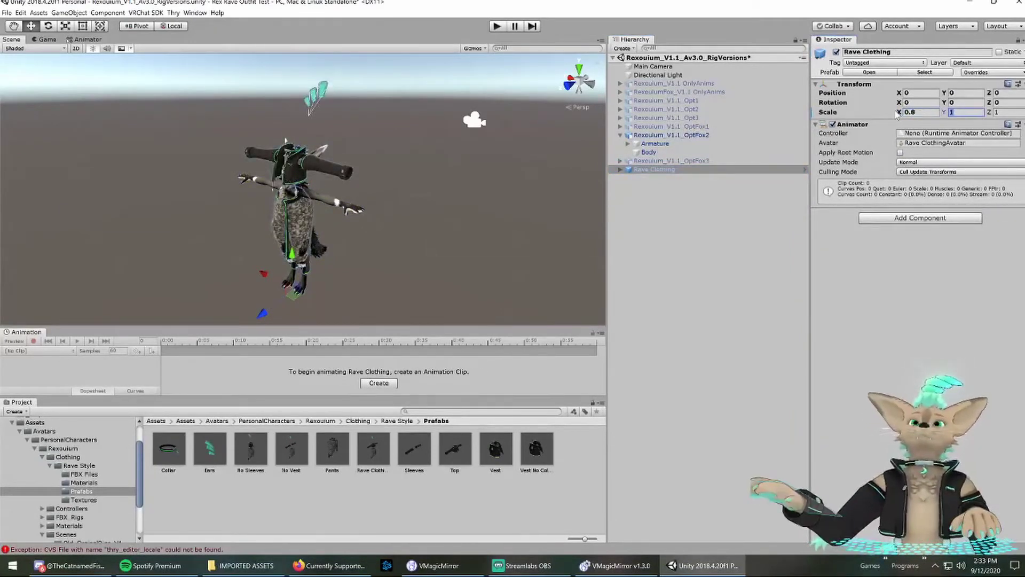
pyautogui.write('0.8')
pyautogui.press('Tab')
pyautogui.write('0.8')
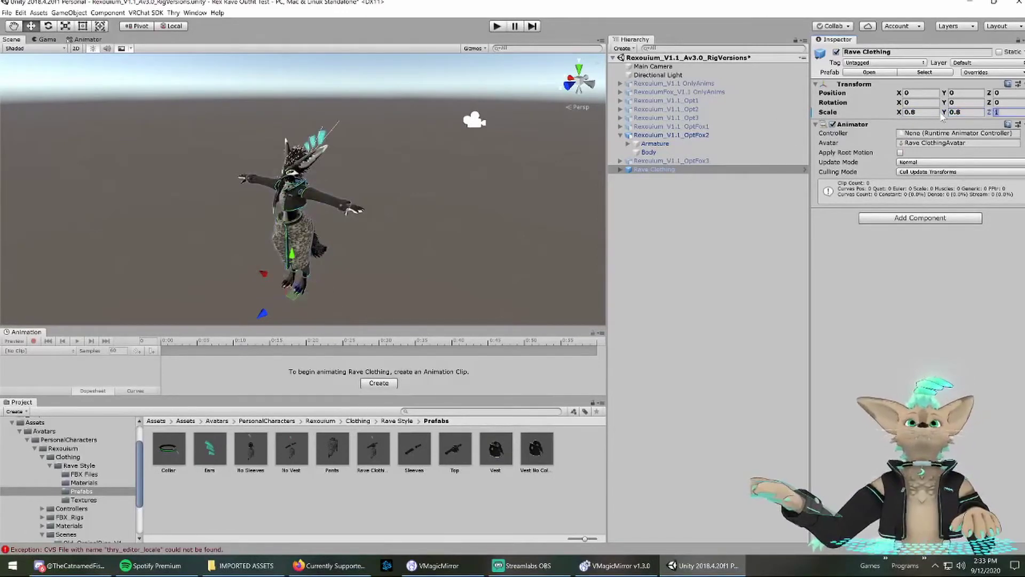
# On the PLACE_UNDER_Rexouium mesh of Rave Clothing, set the FemaleWaist blend shape to about 56.9 and Fat1 to 0
pyautogui.scroll(5, 365, 194)
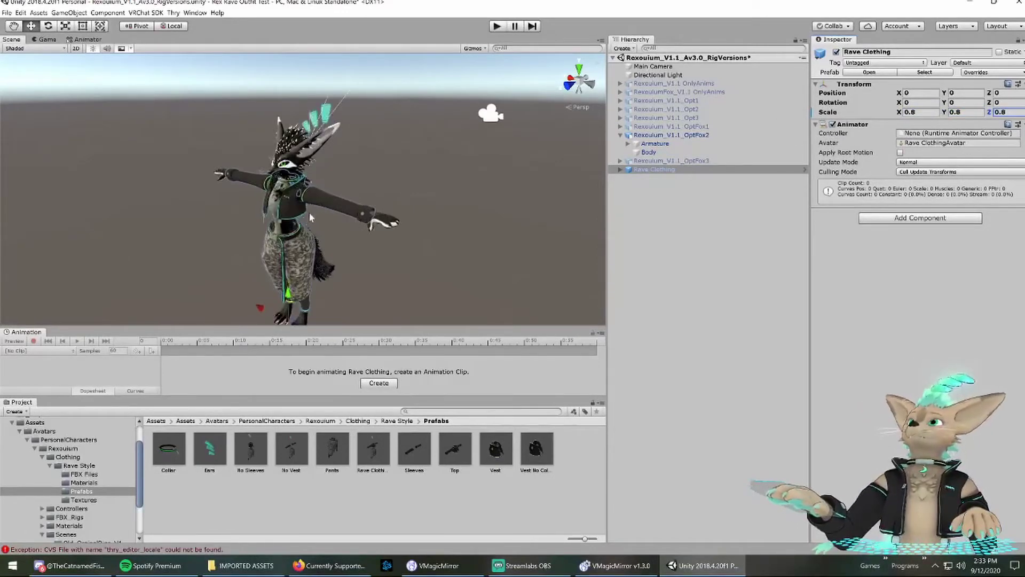
pyautogui.keyDown('alt'); pyautogui.moveTo(336, 174); pyautogui.dragTo(319, 195); pyautogui.keyUp('alt')
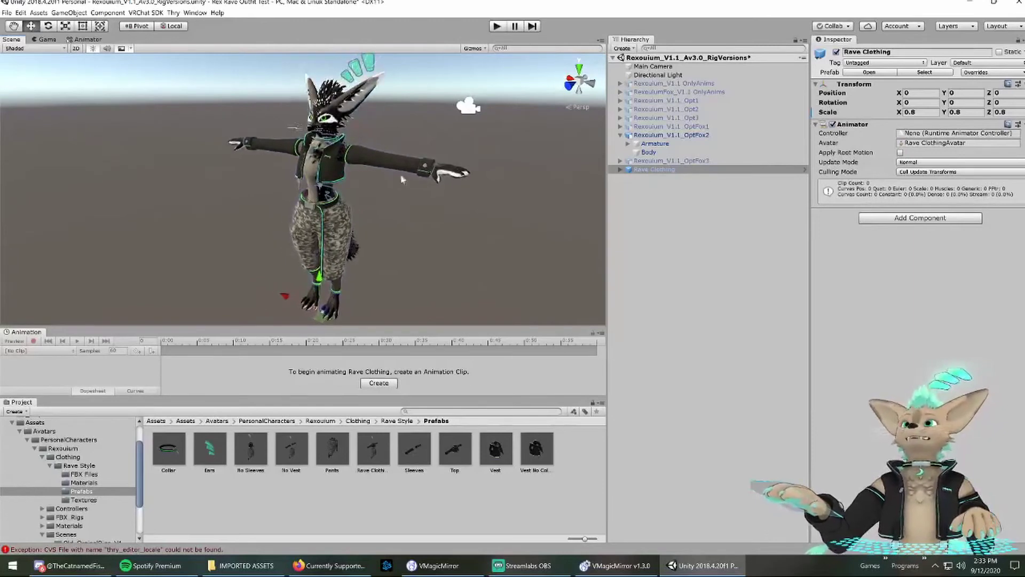
pyautogui.click(620, 170)
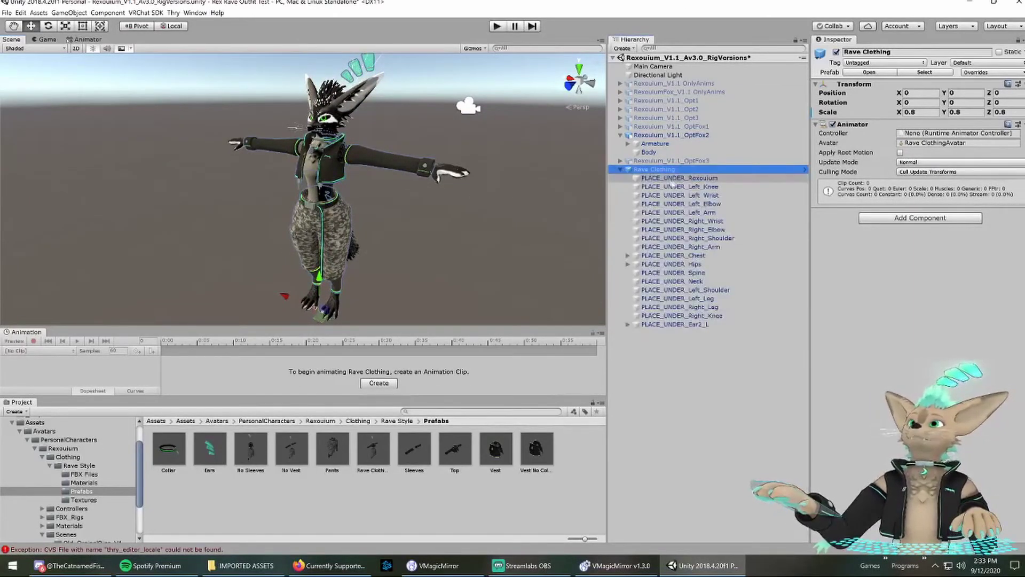
pyautogui.click(676, 179)
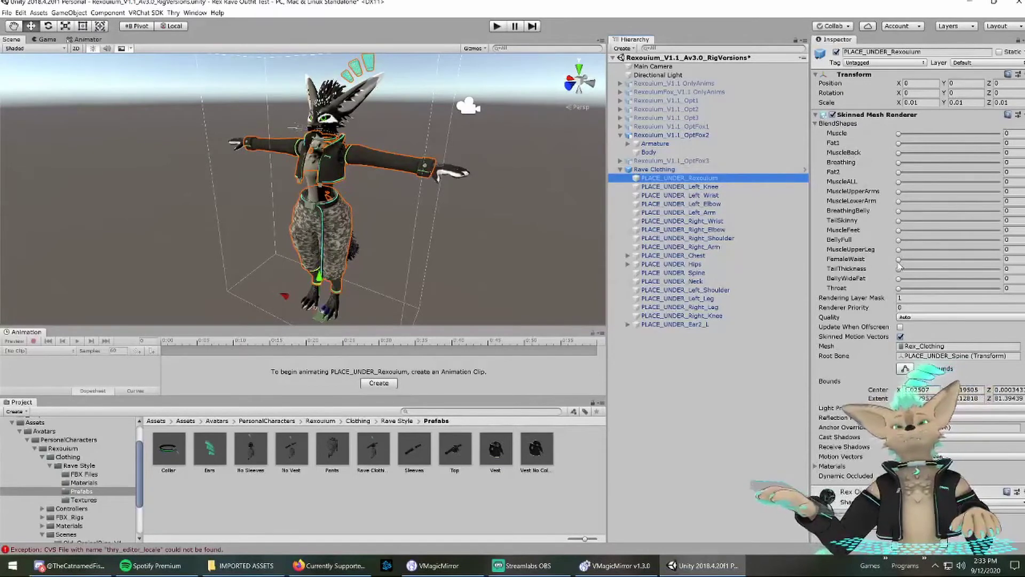
pyautogui.moveTo(901, 261); pyautogui.dragTo(956, 256)
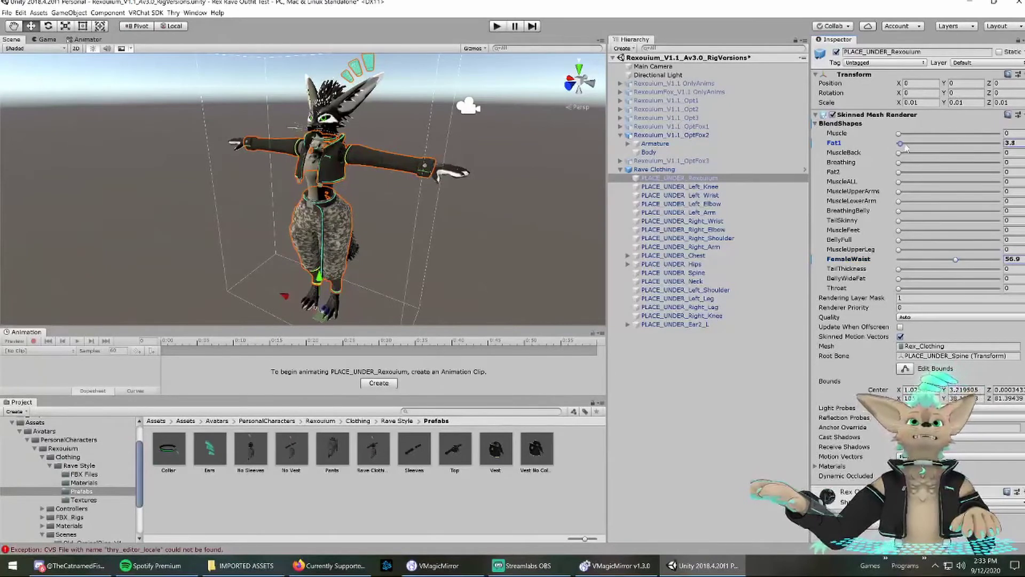
pyautogui.moveTo(910, 150); pyautogui.dragTo(894, 145)
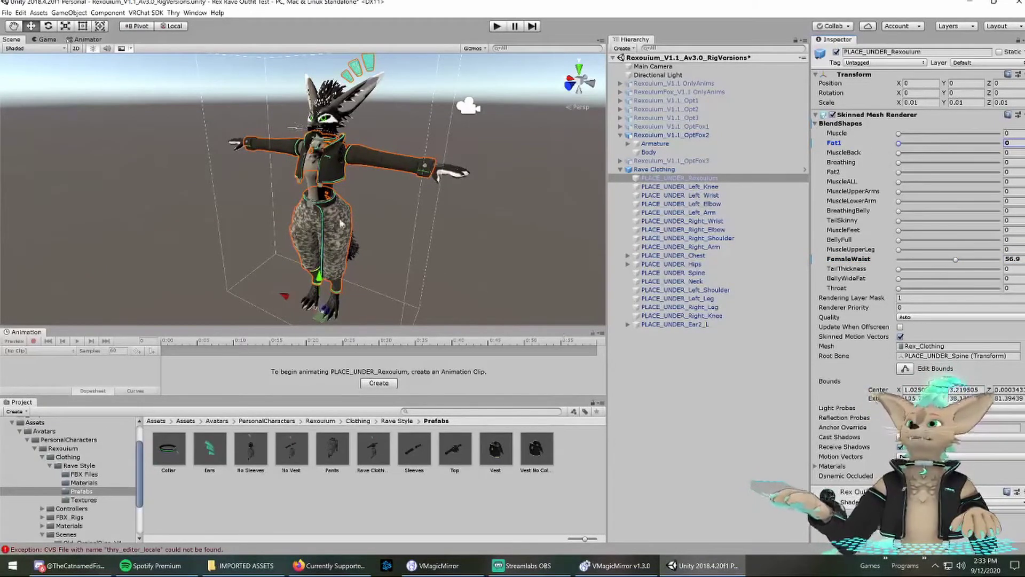
# Using global handle orientation, move Belt_OFFSET_THIS under PLACE_UNDER_Hips to about X -8.99, Y 12.69 so the strap lines up with the belt buckle
pyautogui.scroll(8, 319, 195)
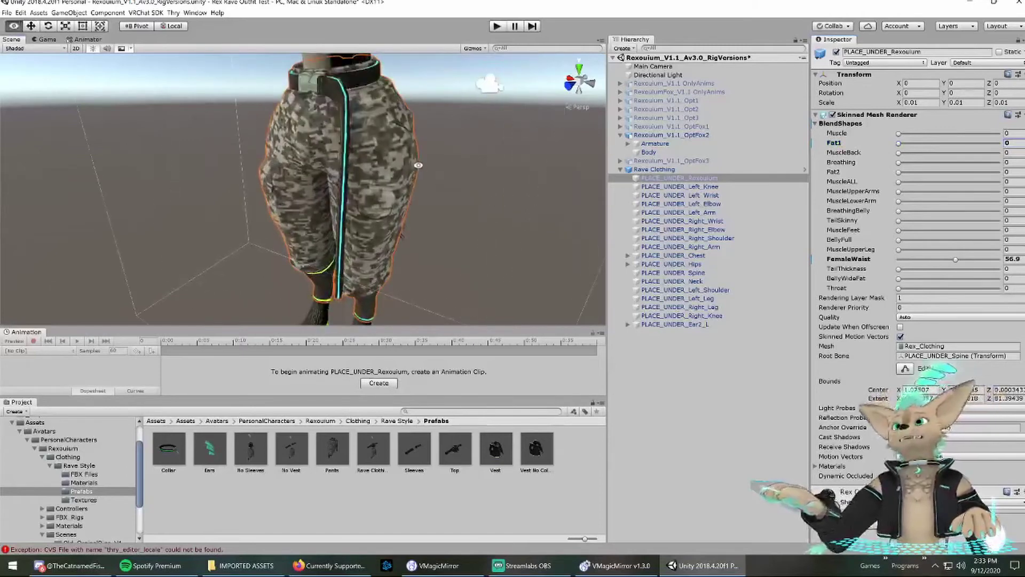
pyautogui.scroll(8, 336, 204)
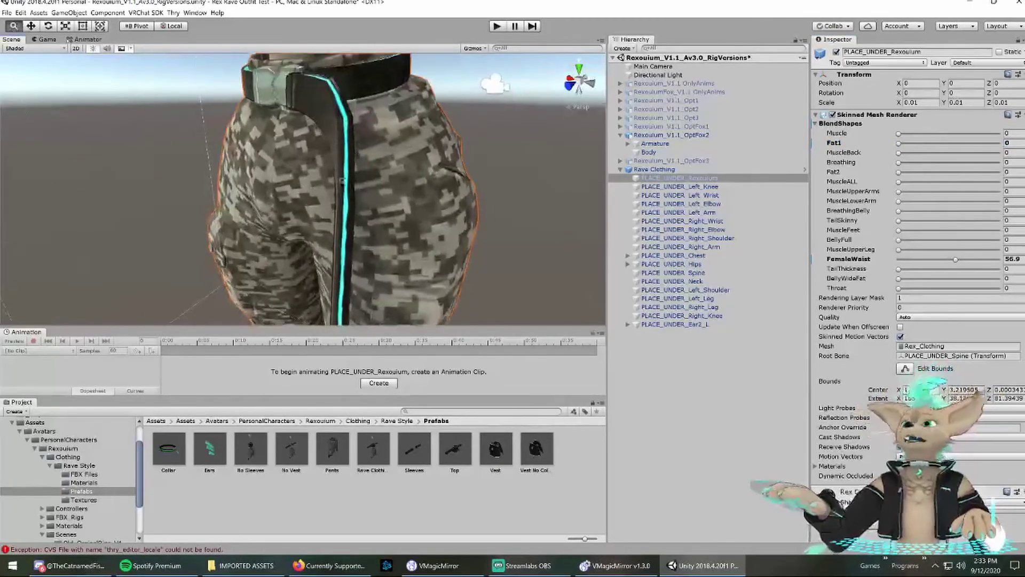
pyautogui.keyDown('alt'); pyautogui.moveTo(350, 202); pyautogui.dragTo(270, 193); pyautogui.keyUp('alt')
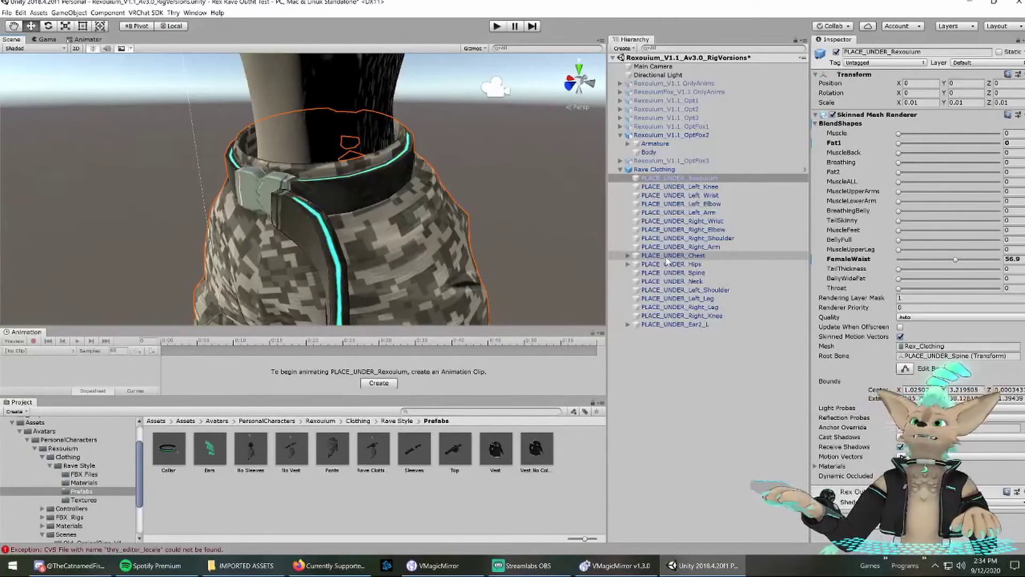
pyautogui.click(628, 264)
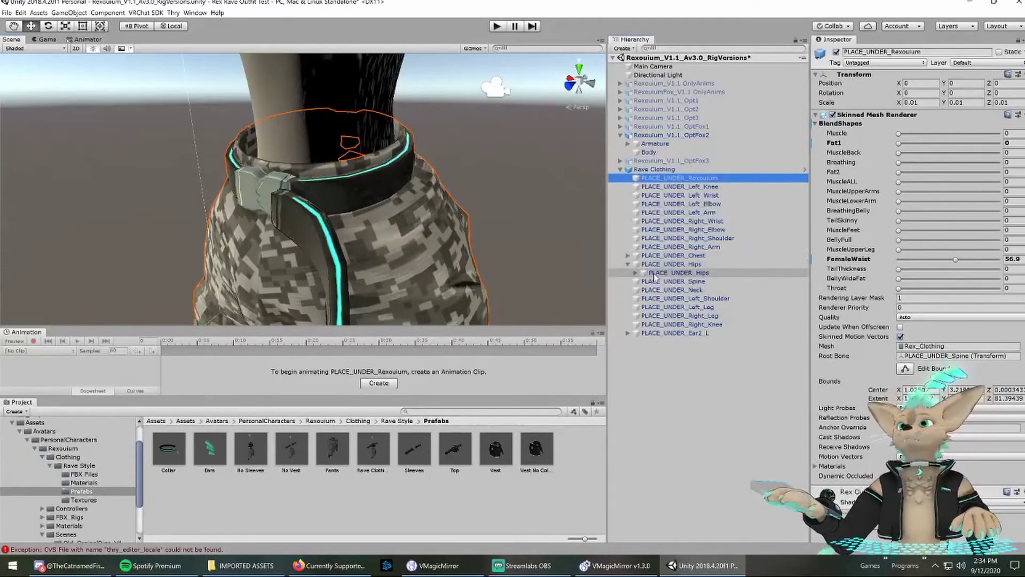
pyautogui.click(635, 272)
pyautogui.click(676, 282)
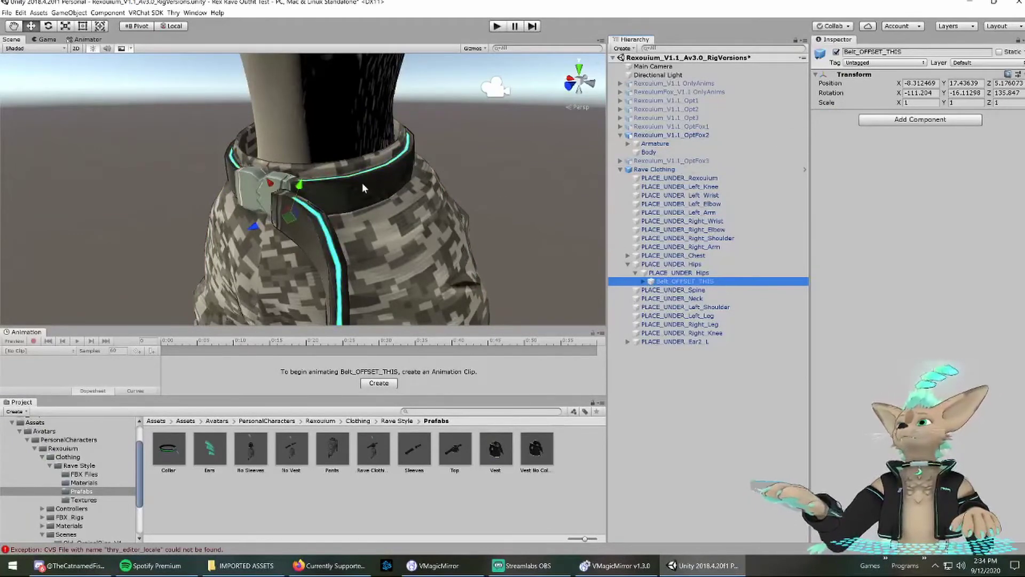
pyautogui.press('x')
pyautogui.moveTo(277, 144)
pyautogui.mouseDown(button='middle')
pyautogui.moveTo(266, 137)
pyautogui.moveTo(290, 142)
pyautogui.mouseUp(button='middle')
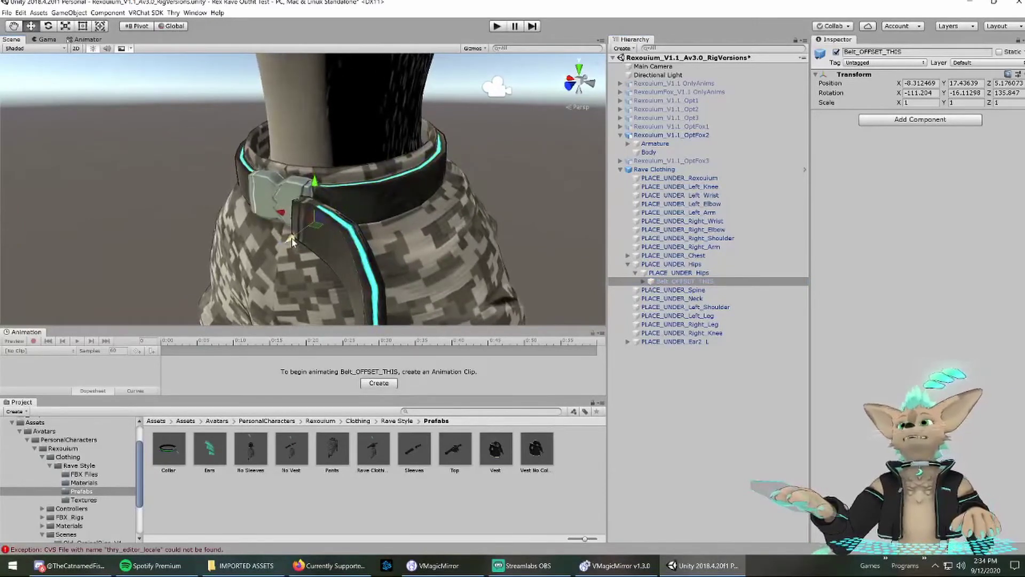
pyautogui.moveTo(292, 241); pyautogui.dragTo(300, 235)
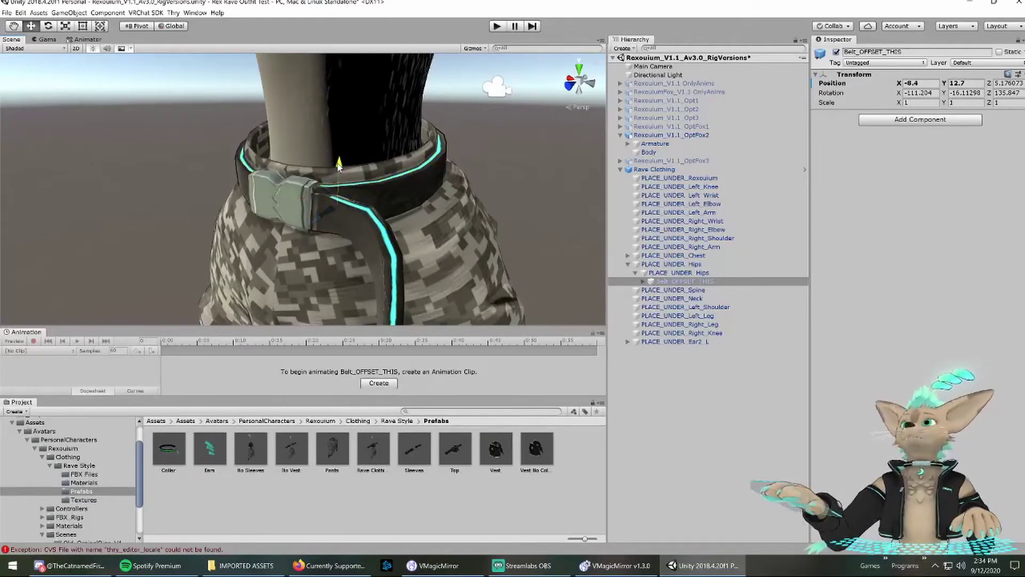
pyautogui.moveTo(339, 165); pyautogui.dragTo(338, 169)
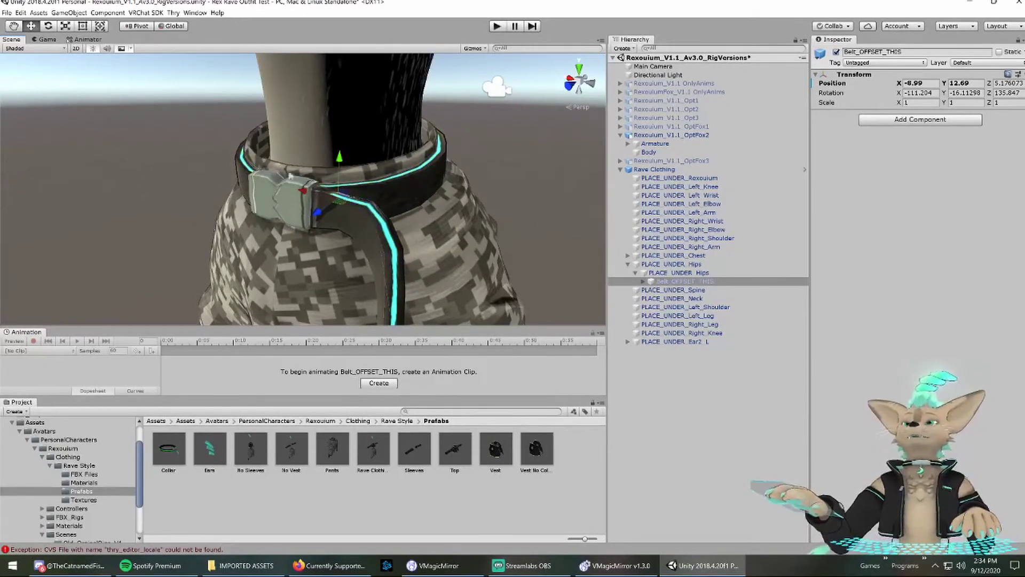
pyautogui.click(136, 192)
# Unpack the Rave Clothing prefab in the scene hierarchy
pyautogui.scroll(-10, 288, 167)
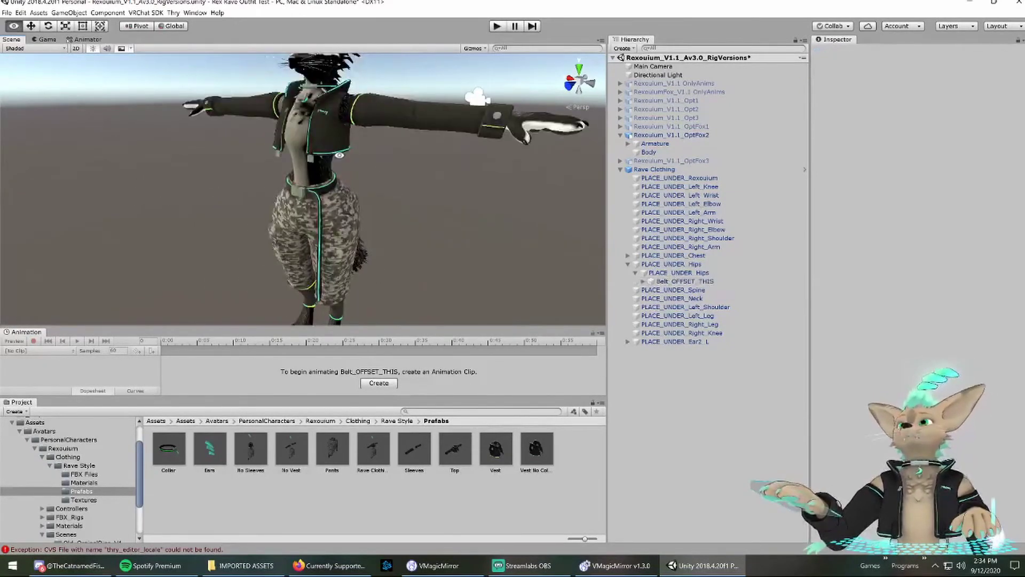
pyautogui.scroll(-3, 336, 171)
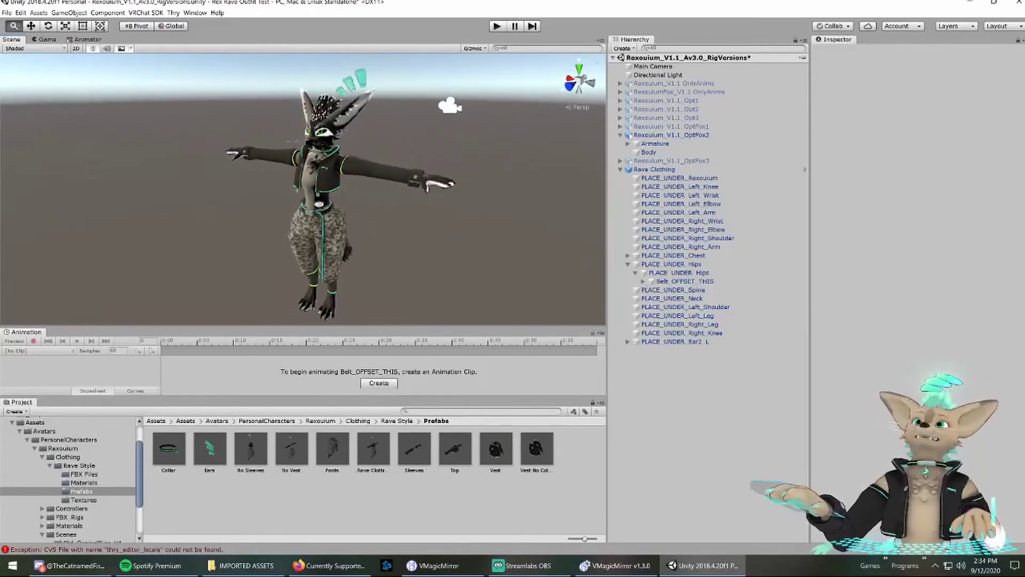
pyautogui.keyDown('alt'); pyautogui.moveTo(320, 198); pyautogui.dragTo(348, 199); pyautogui.keyUp('alt')
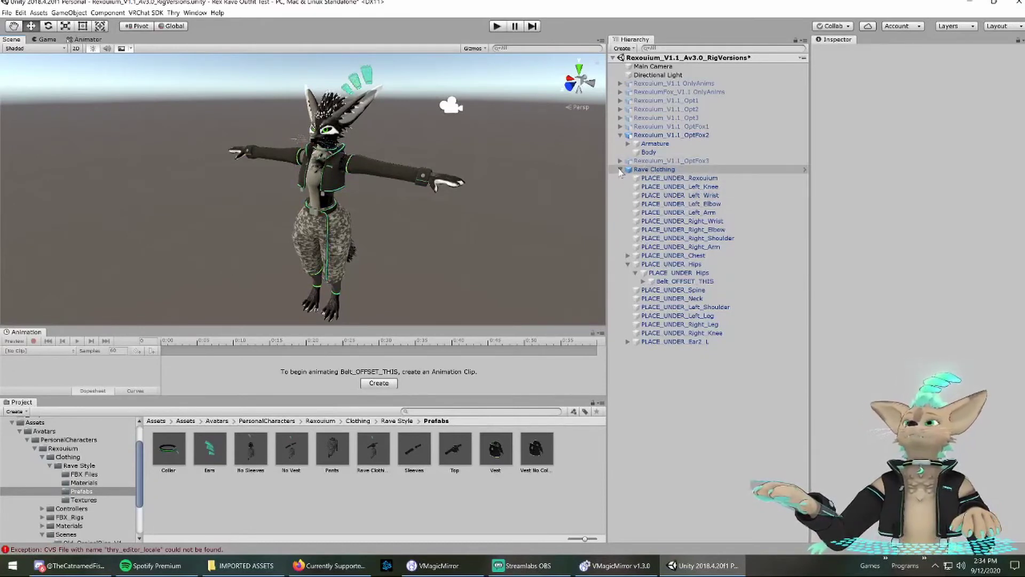
pyautogui.click(678, 272)
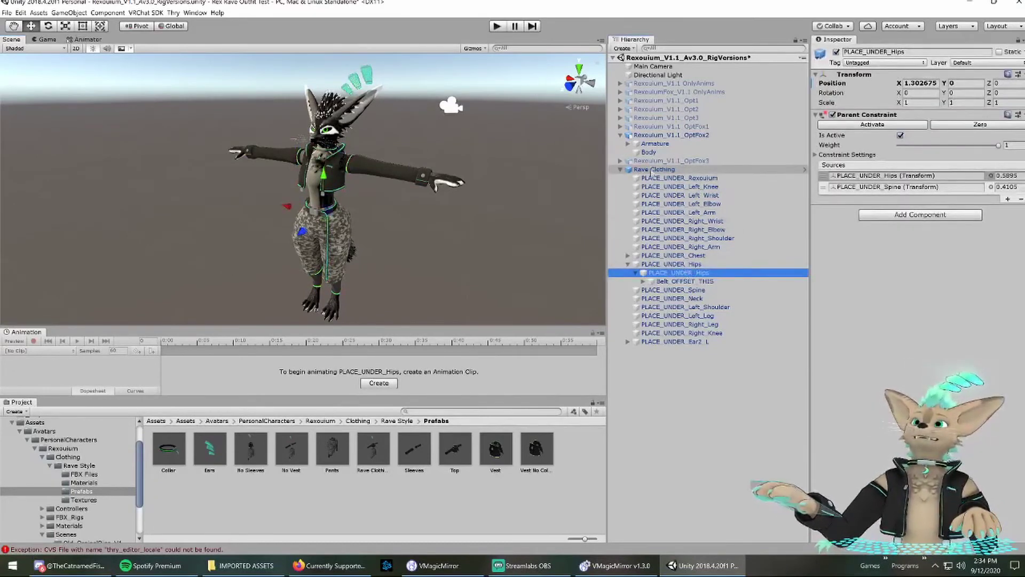
pyautogui.click(672, 180)
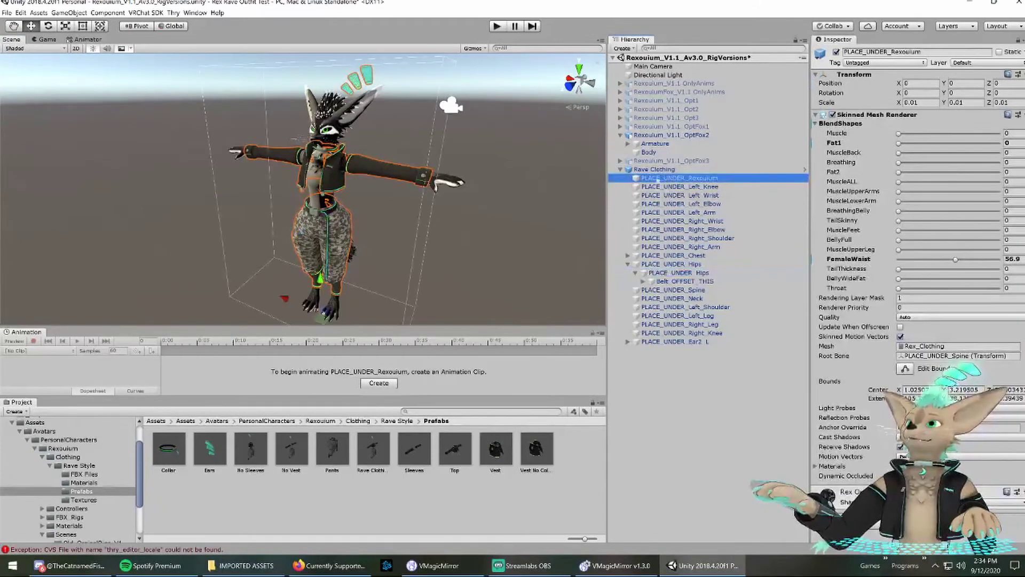
pyautogui.click(621, 170)
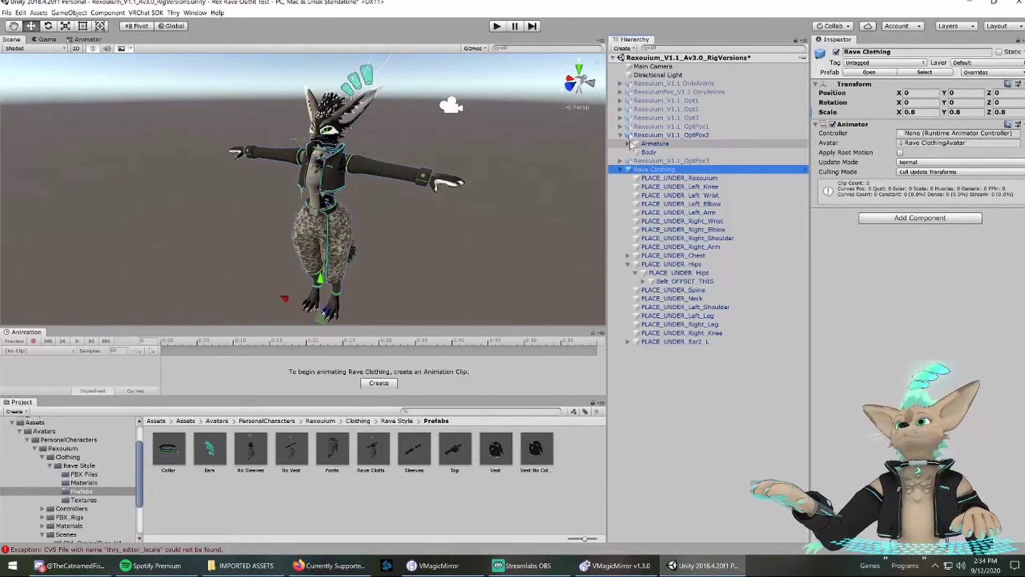
pyautogui.rightClick(663, 171)
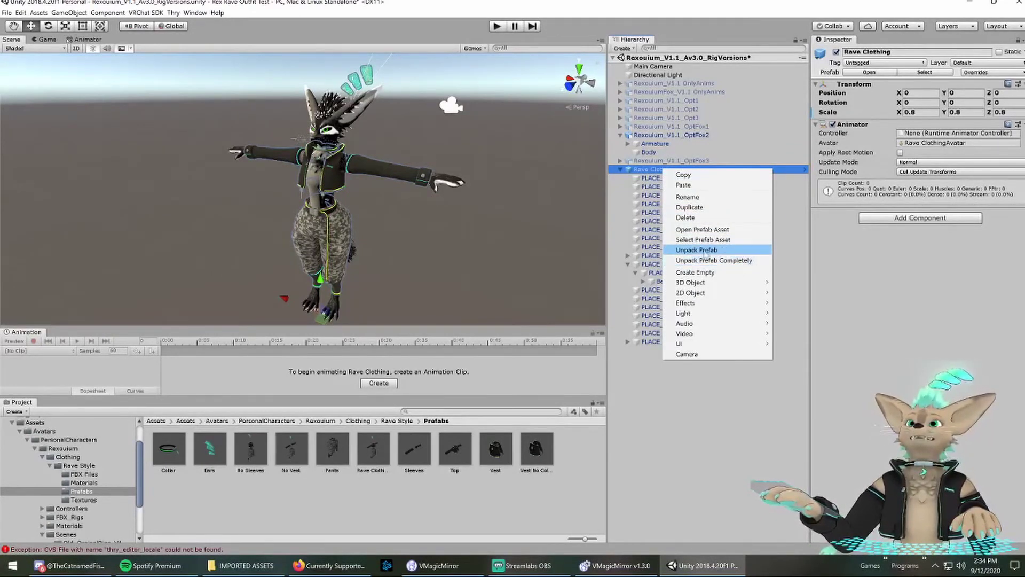
pyautogui.click(689, 251)
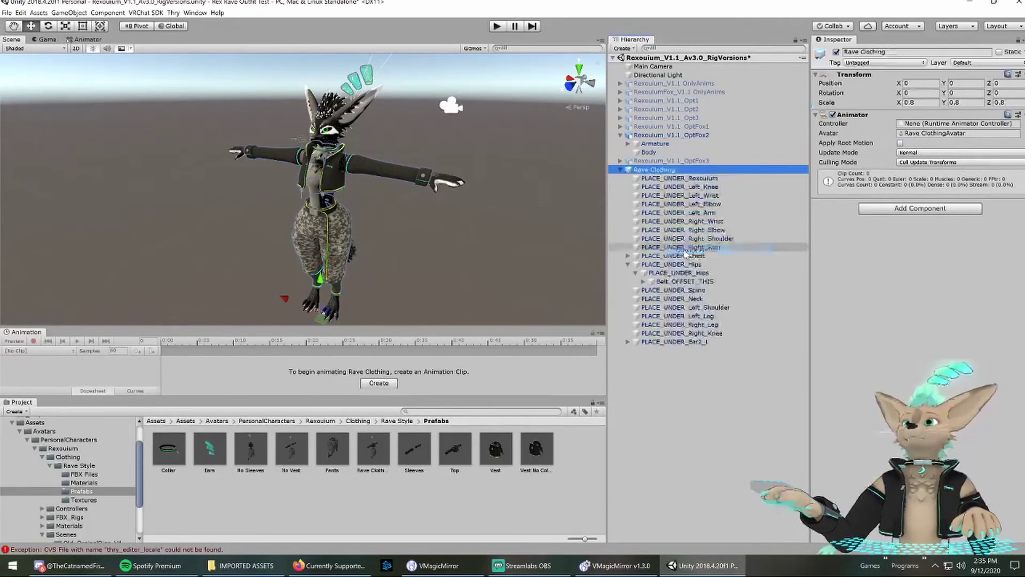
# Expand the Rexouium_V1.1_OptFox2 armature down to the Chest bone's children and parent PLACE_UNDER_Rexouium directly to the avatar root
pyautogui.click(629, 145)
pyautogui.click(636, 152)
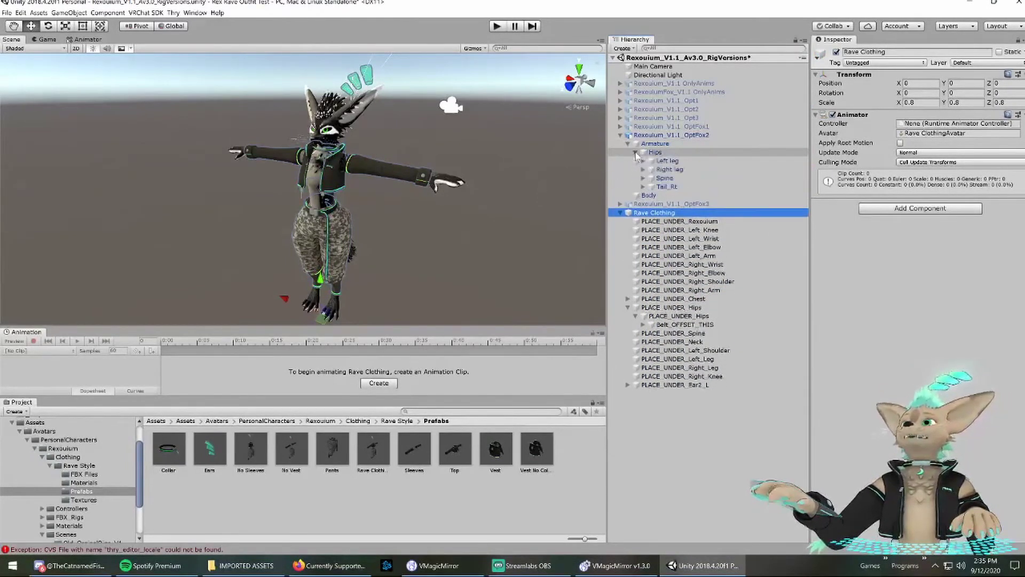
pyautogui.click(643, 178)
pyautogui.click(650, 187)
pyautogui.click(651, 187)
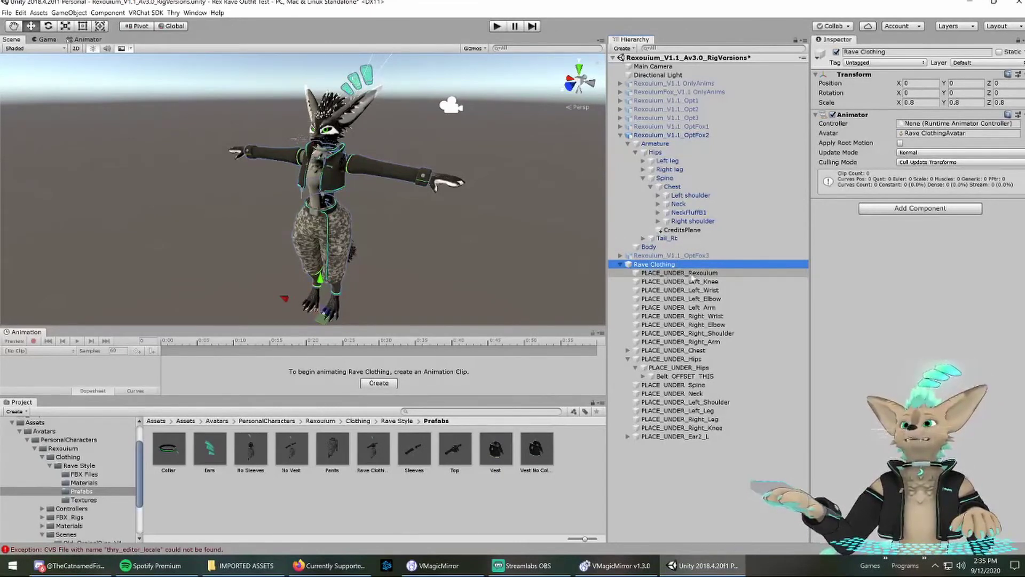
pyautogui.click(628, 360)
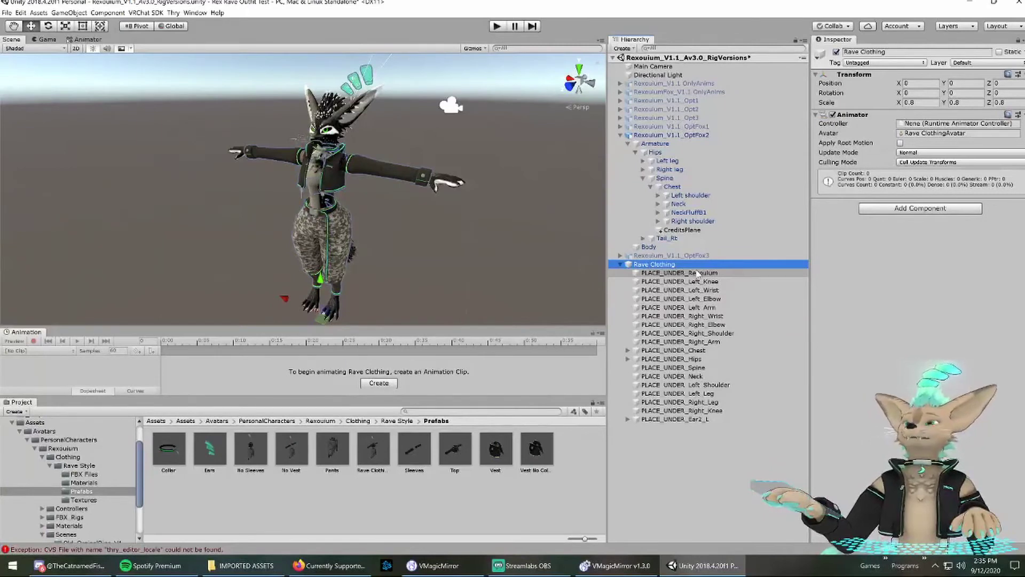
pyautogui.moveTo(706, 274); pyautogui.dragTo(671, 139)
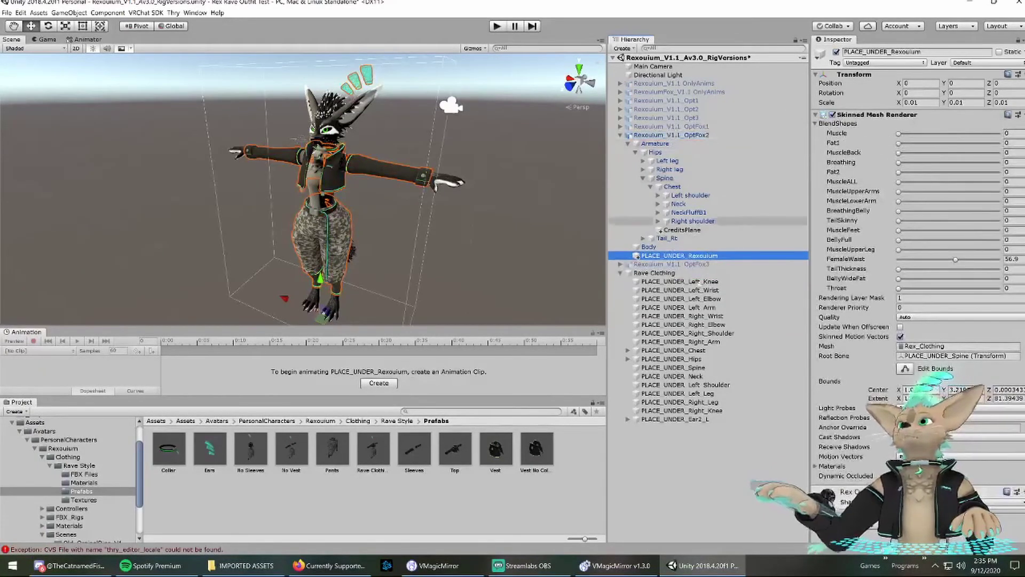
# Parent PLACE_UNDER_Left_Knee to the armature's Left knee bone and expand the Left shoulder bone
pyautogui.click(643, 161)
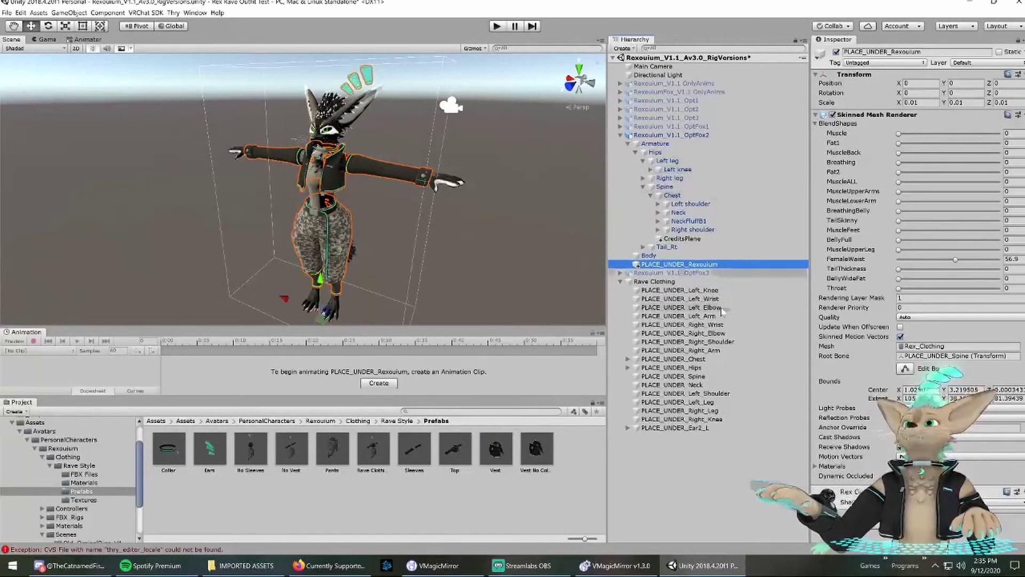
pyautogui.moveTo(700, 293); pyautogui.dragTo(678, 170)
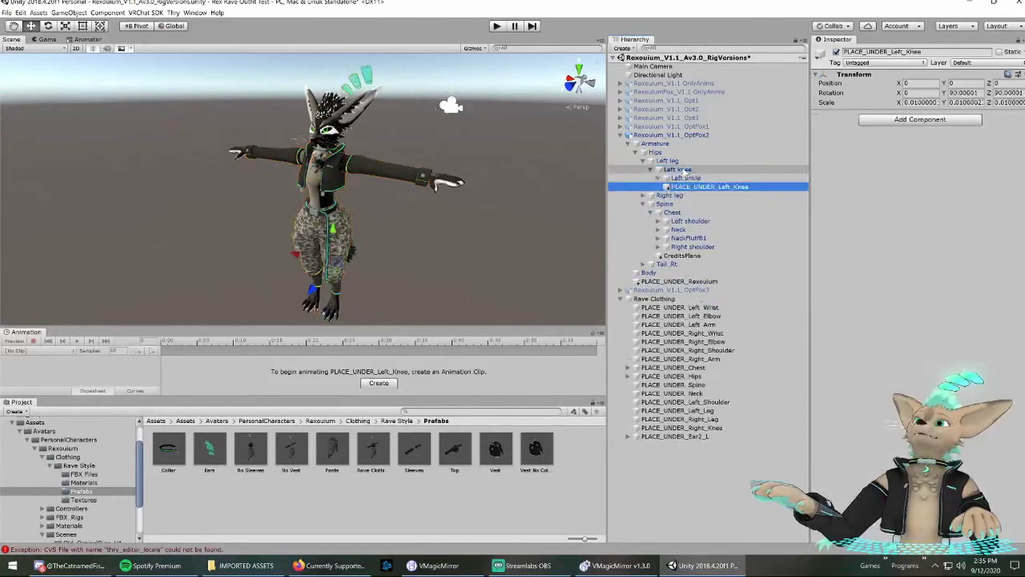
pyautogui.click(658, 221)
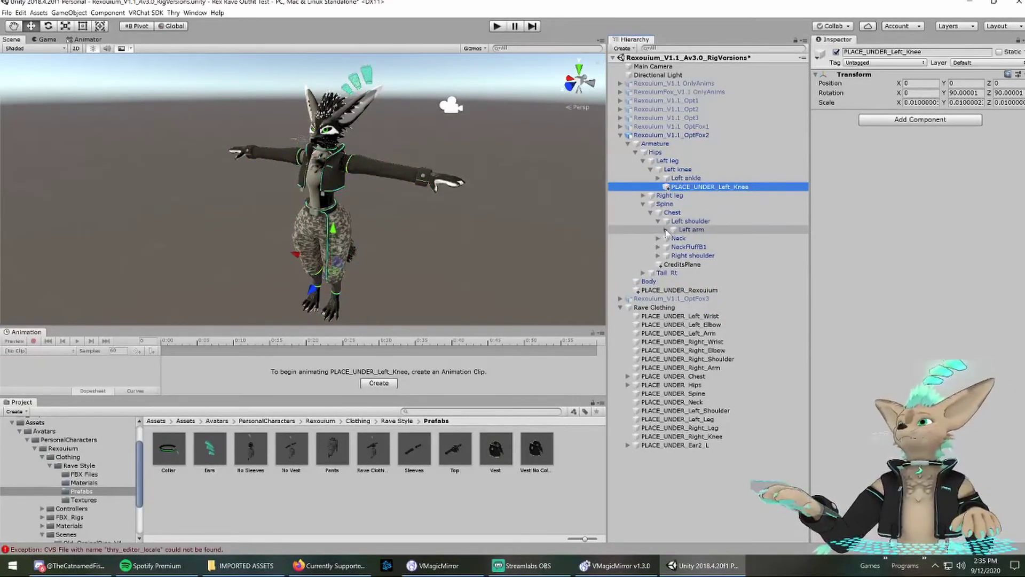
# Expand the left arm bones and parent PLACE_UNDER_Left_Wrist, PLACE_UNDER_Left_Elbow and PLACE_UNDER_Left_Arm to the matching bones
pyautogui.click(666, 229)
pyautogui.click(674, 238)
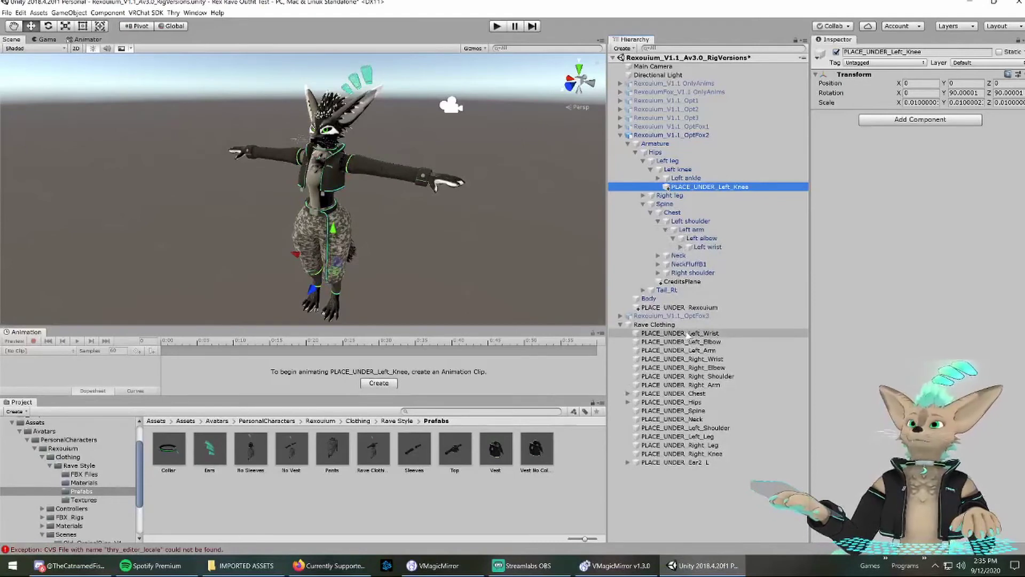
pyautogui.moveTo(681, 333); pyautogui.dragTo(721, 250)
pyautogui.moveTo(685, 385); pyautogui.dragTo(709, 243)
pyautogui.moveTo(678, 393); pyautogui.dragTo(694, 231)
# Expand the right shoulder's bones and parent the right wrist, elbow, shoulder and arm PLACE_UNDER objects to their matching bones
pyautogui.click(659, 342)
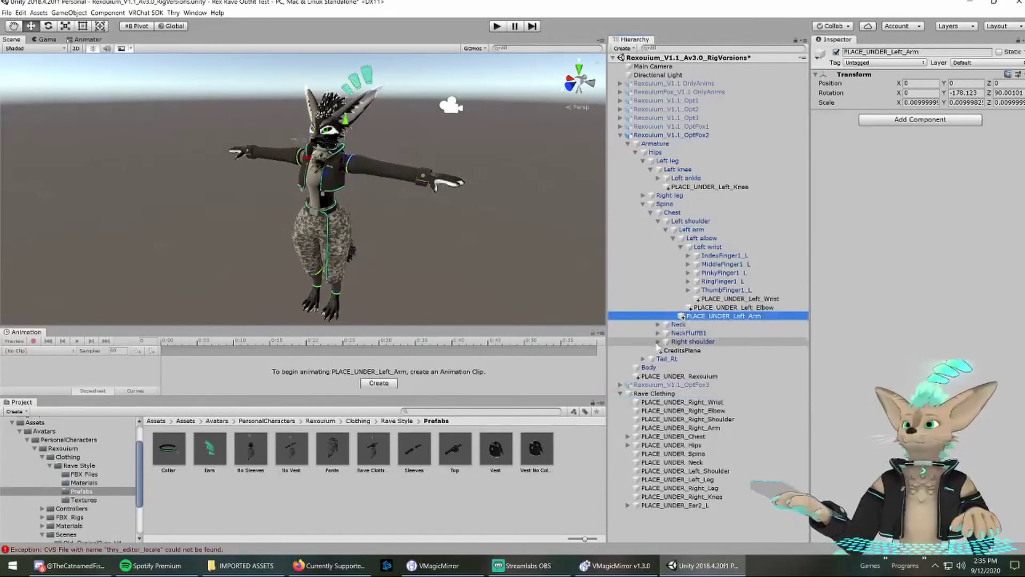
pyautogui.click(667, 351)
pyautogui.click(673, 359)
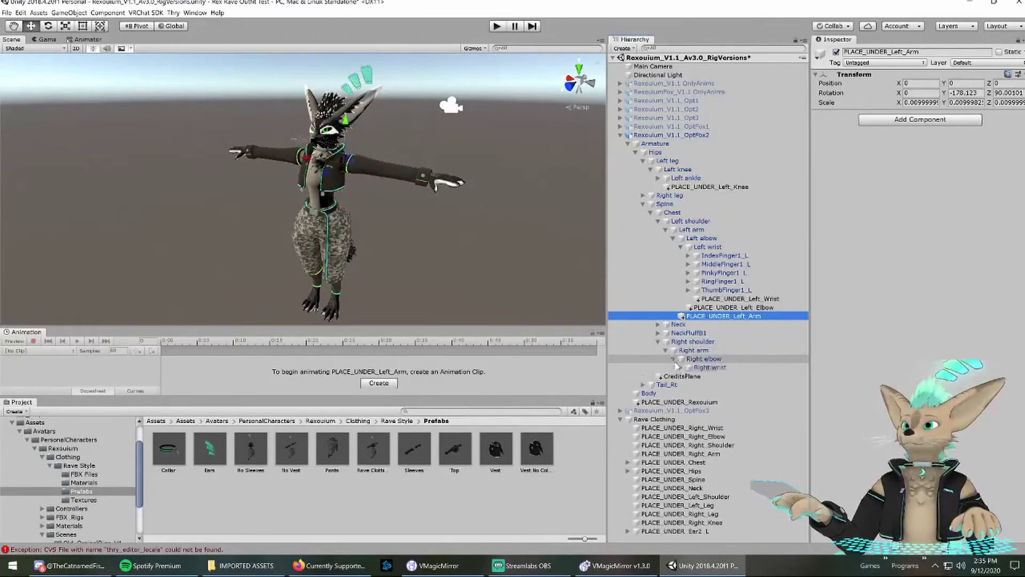
pyautogui.moveTo(684, 428); pyautogui.dragTo(716, 378)
pyautogui.moveTo(684, 479); pyautogui.dragTo(707, 359)
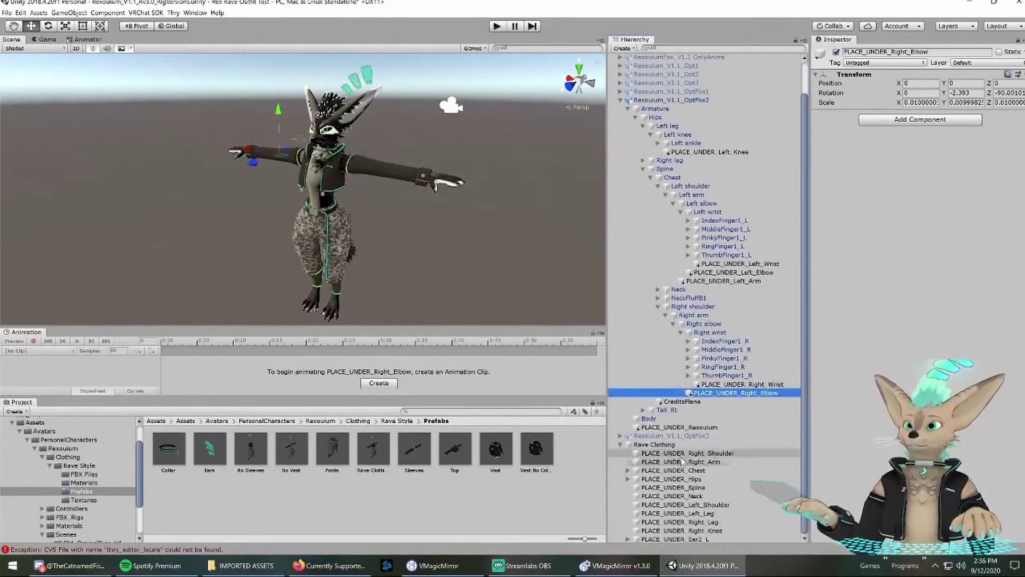
pyautogui.moveTo(683, 453); pyautogui.dragTo(697, 318)
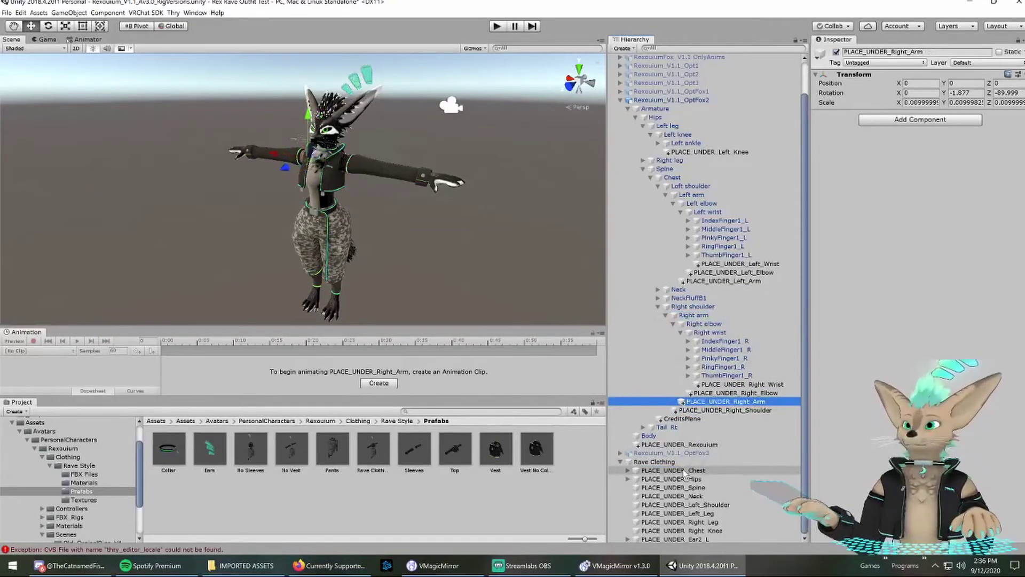
# Parent the Chest, Hips, Spine, Neck and Left_Shoulder PLACE_UNDER objects to the armature bones of the same names
pyautogui.moveTo(685, 472); pyautogui.dragTo(674, 181)
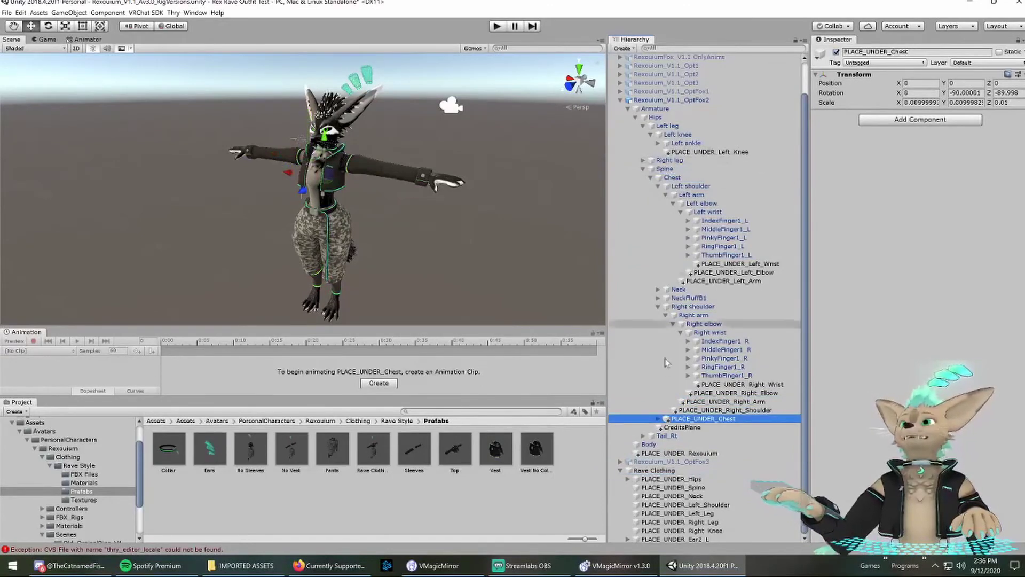
pyautogui.moveTo(679, 481); pyautogui.dragTo(661, 124)
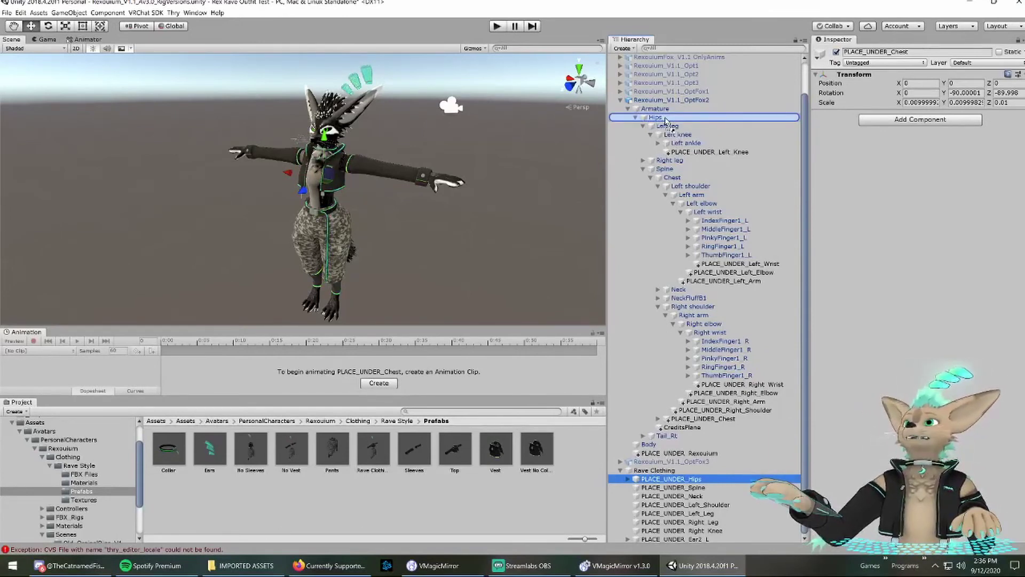
pyautogui.moveTo(666, 122); pyautogui.dragTo(665, 120)
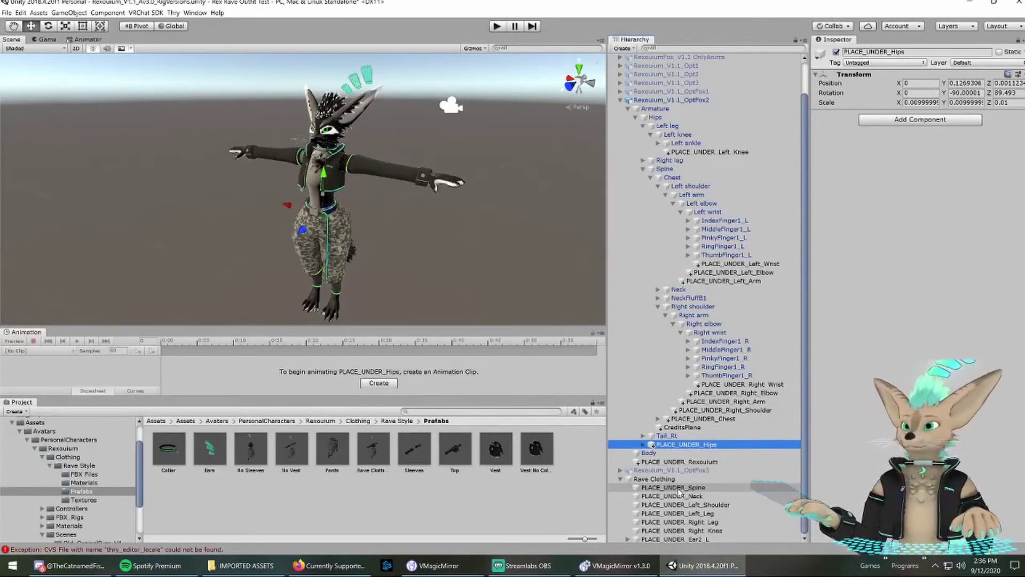
pyautogui.moveTo(679, 490); pyautogui.dragTo(680, 175)
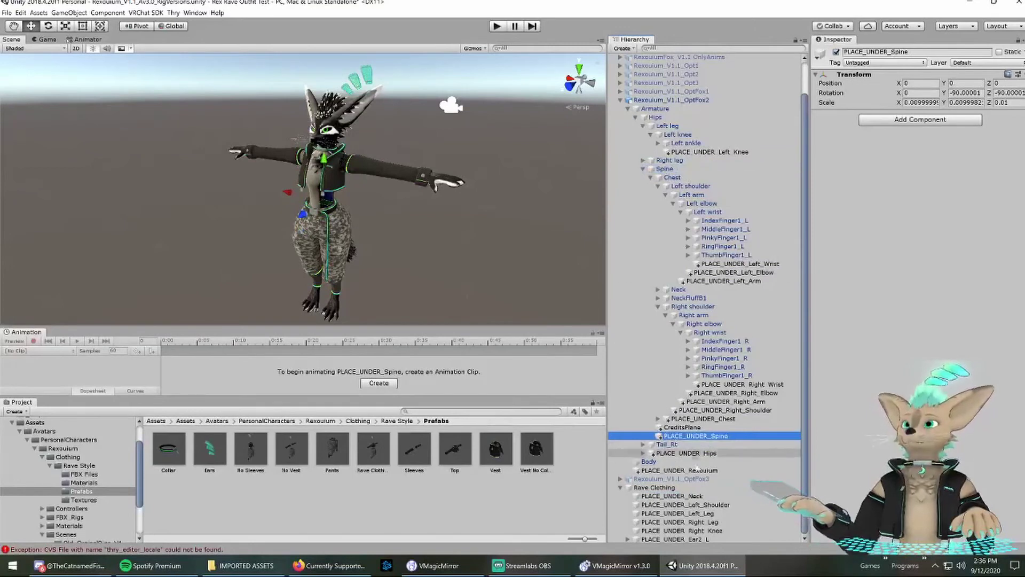
pyautogui.moveTo(687, 496); pyautogui.dragTo(678, 290)
pyautogui.moveTo(686, 505); pyautogui.dragTo(689, 172)
# Parent PLACE_UNDER_Left_Leg, PLACE_UNDER_Right_Leg and PLACE_UNDER_Right_Knee to the matching leg and knee bones
pyautogui.moveTo(697, 517); pyautogui.dragTo(670, 111)
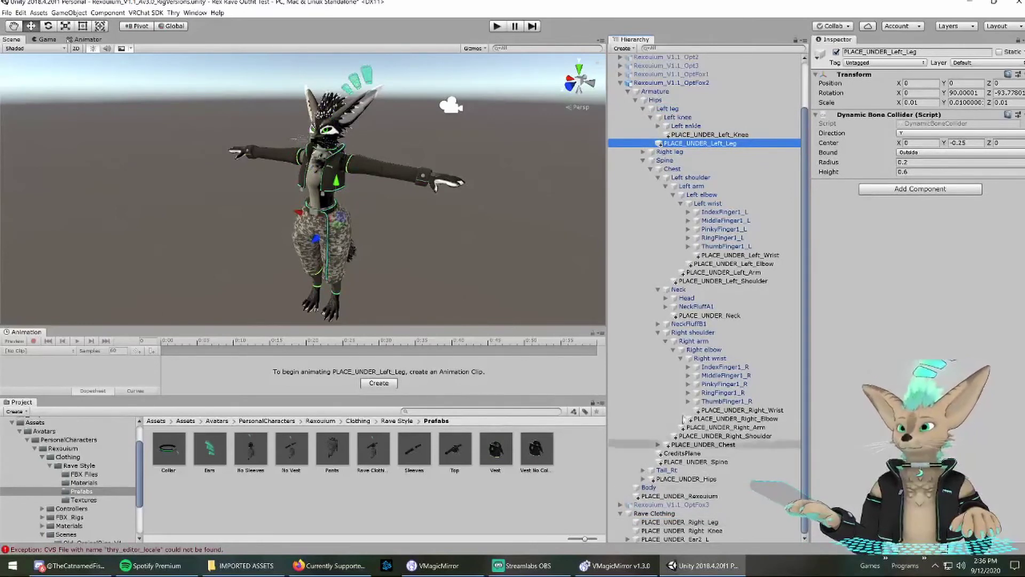
pyautogui.click(643, 152)
pyautogui.moveTo(676, 530); pyautogui.dragTo(670, 152)
pyautogui.moveTo(708, 427); pyautogui.dragTo(680, 152)
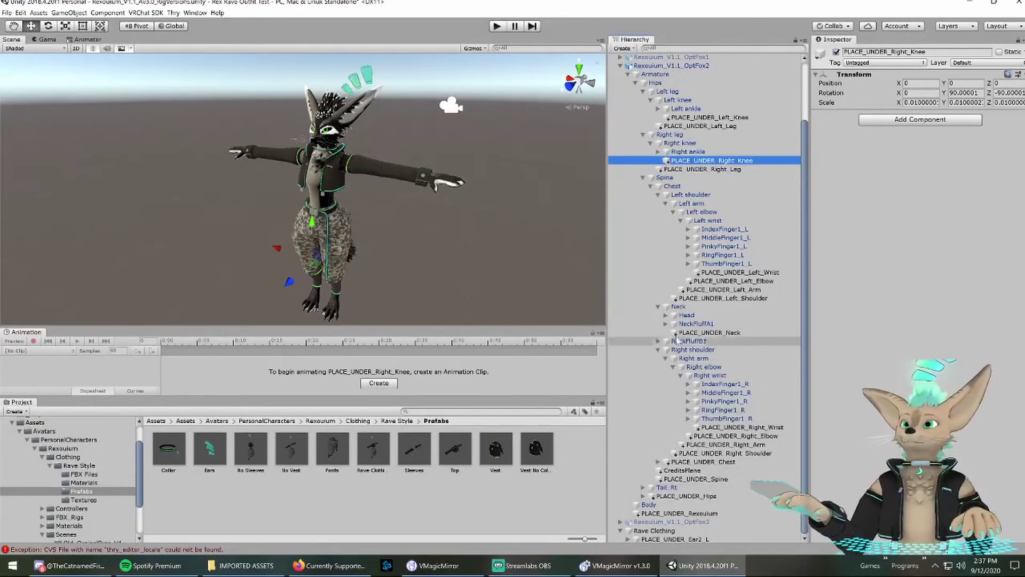
# Expand the Head bone down to the left ear's bones and parent PLACE_UNDER_Ear2_L to Ear2_L
pyautogui.click(666, 315)
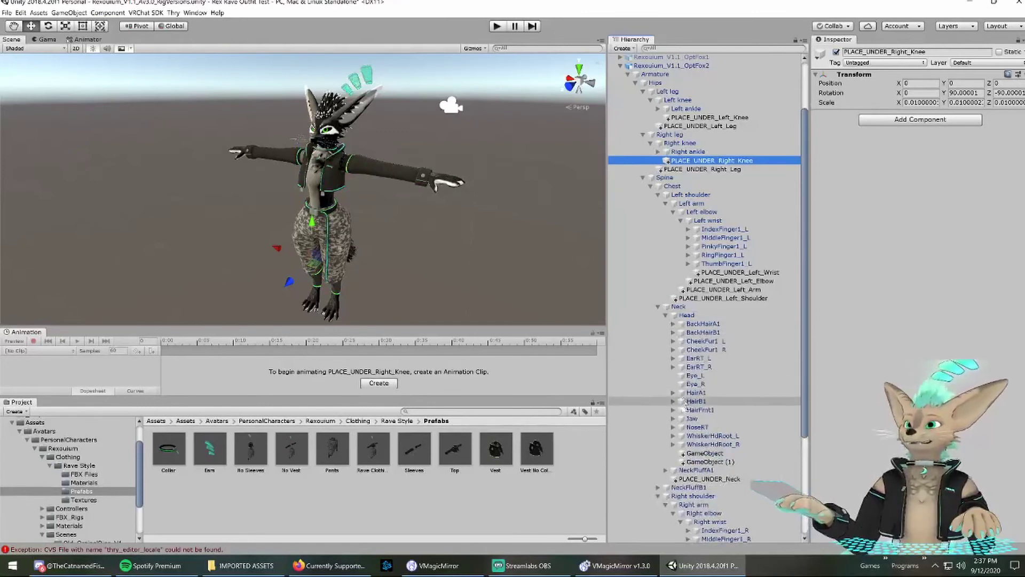
pyautogui.scroll(-5, 687, 390)
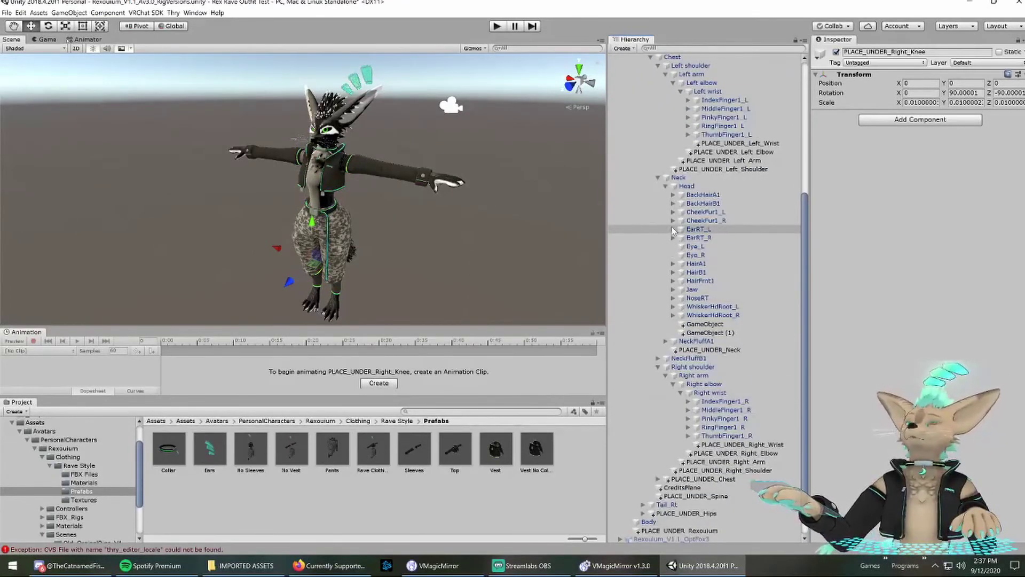
pyautogui.click(674, 230)
pyautogui.click(682, 238)
pyautogui.scroll(-2, 699, 320)
pyautogui.moveTo(720, 388); pyautogui.dragTo(708, 213)
pyautogui.scroll(-1, 700, 320)
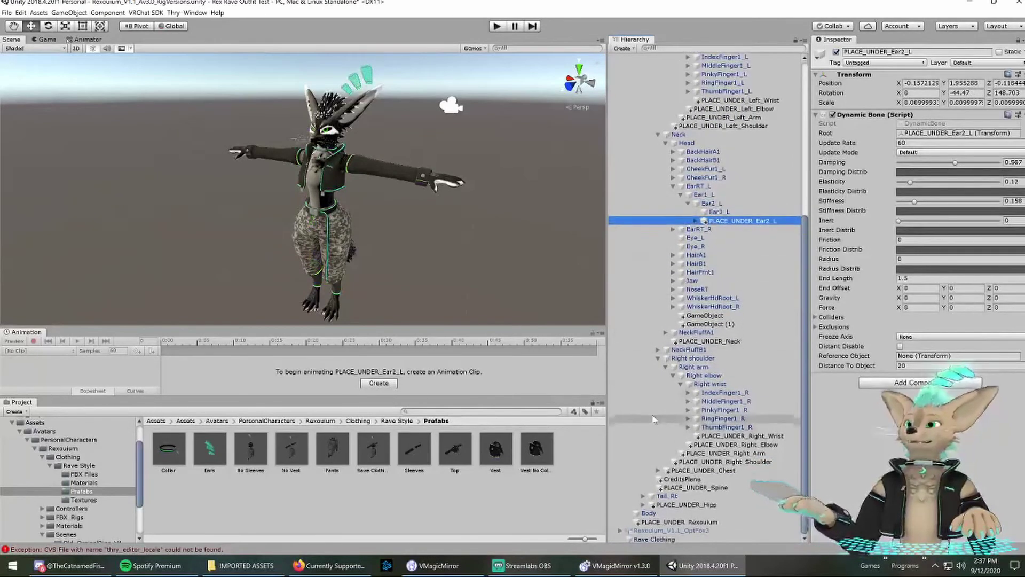
# Delete the emptied Rave Clothing object from the scene
pyautogui.click(657, 539)
pyautogui.moveTo(657, 539)
pyautogui.mouseDown()
pyautogui.moveTo(657, 458)
pyautogui.moveTo(649, 541)
pyautogui.mouseUp()
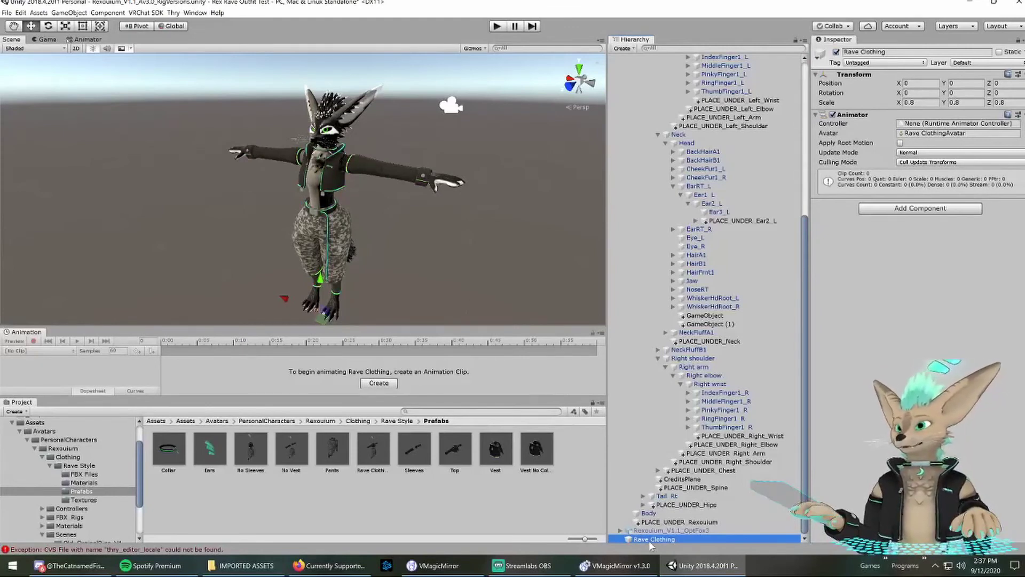
pyautogui.press('Delete')
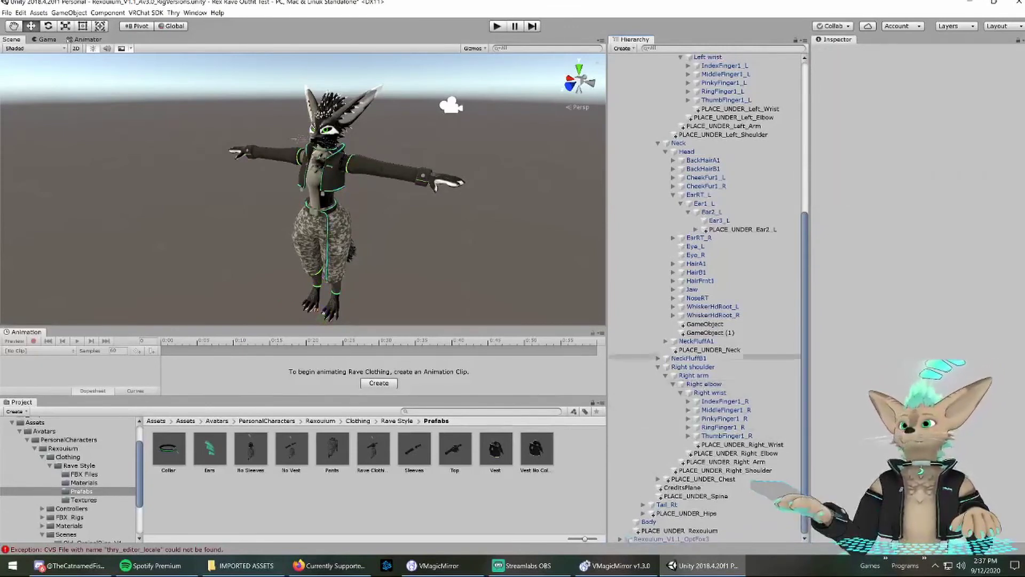
# Collapse Rexouium_V1.1_OptFox2 and test the outfit in Play mode by moving the avatar around, then stop playback
pyautogui.scroll(10, 677, 324)
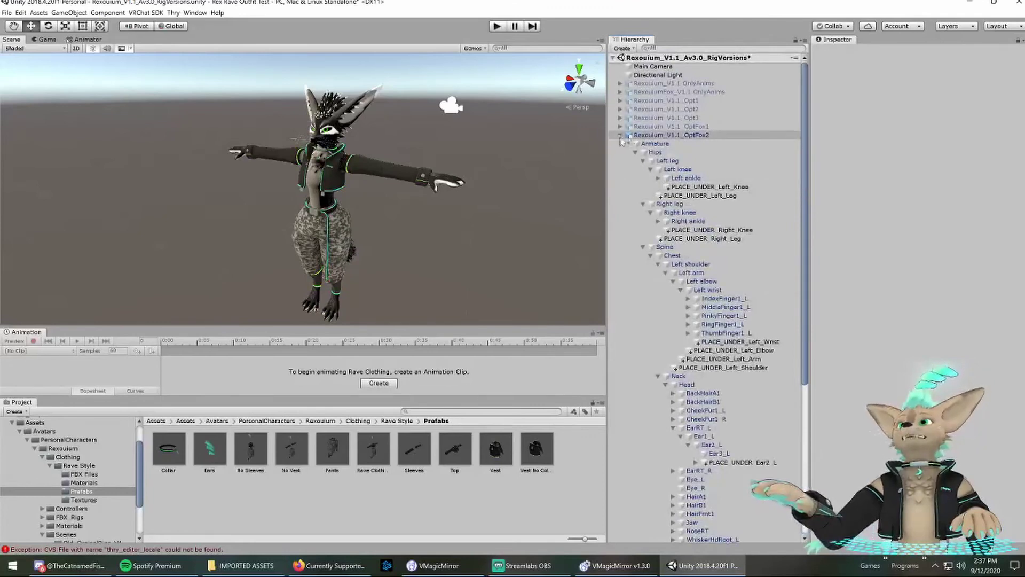
pyautogui.click(620, 136)
pyautogui.click(649, 138)
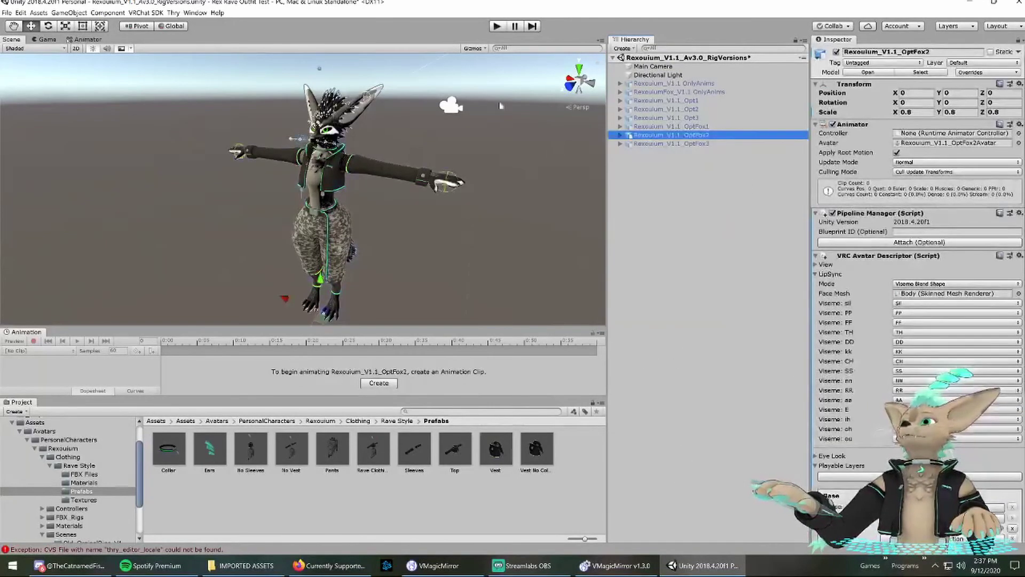
pyautogui.click(496, 27)
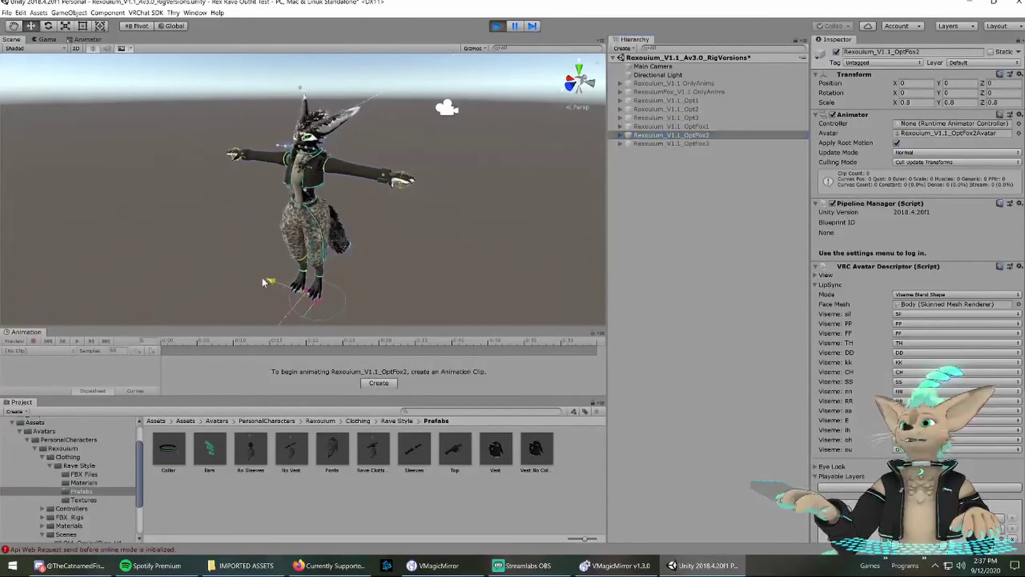
pyautogui.moveTo(278, 283)
pyautogui.mouseDown()
pyautogui.moveTo(325, 280)
pyautogui.moveTo(276, 281)
pyautogui.moveTo(287, 258)
pyautogui.moveTo(144, 225)
pyautogui.moveTo(226, 284)
pyautogui.moveTo(230, 274)
pyautogui.moveTo(274, 270)
pyautogui.moveTo(264, 272)
pyautogui.mouseUp()
pyautogui.keyDown('alt'); pyautogui.moveTo(222, 220); pyautogui.dragTo(329, 235); pyautogui.keyUp('alt')
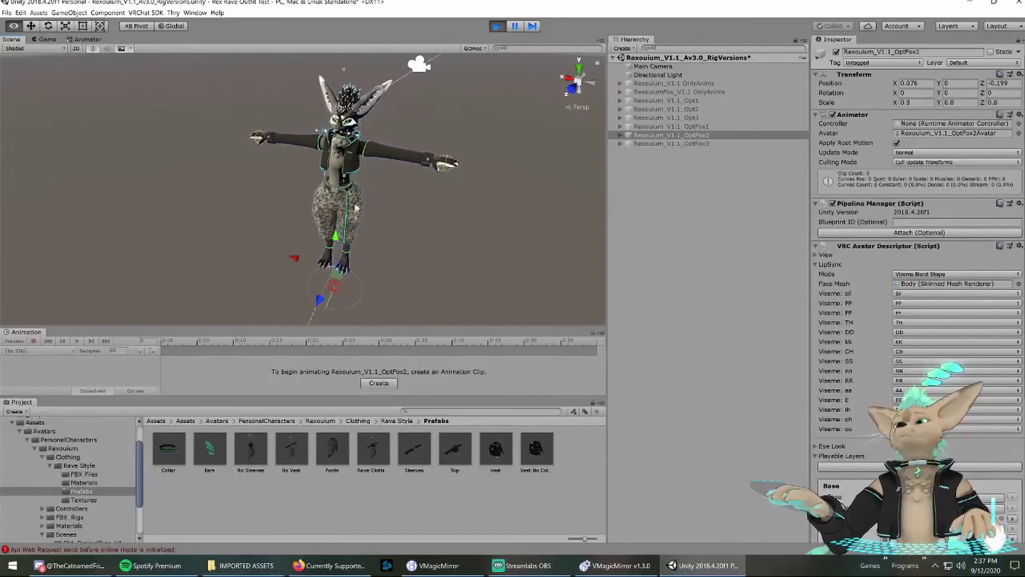
pyautogui.click(498, 27)
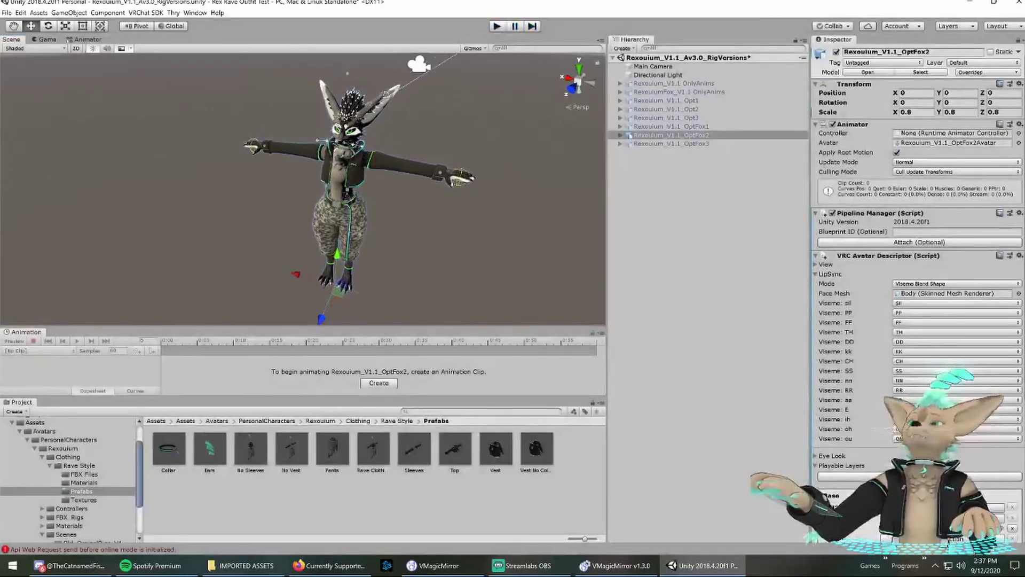
# Open the VRChat SDK control panel's Builder for Rexouium_V1.1_OptFox2 and auto-fix the blendshape normals issue
pyautogui.click(700, 192)
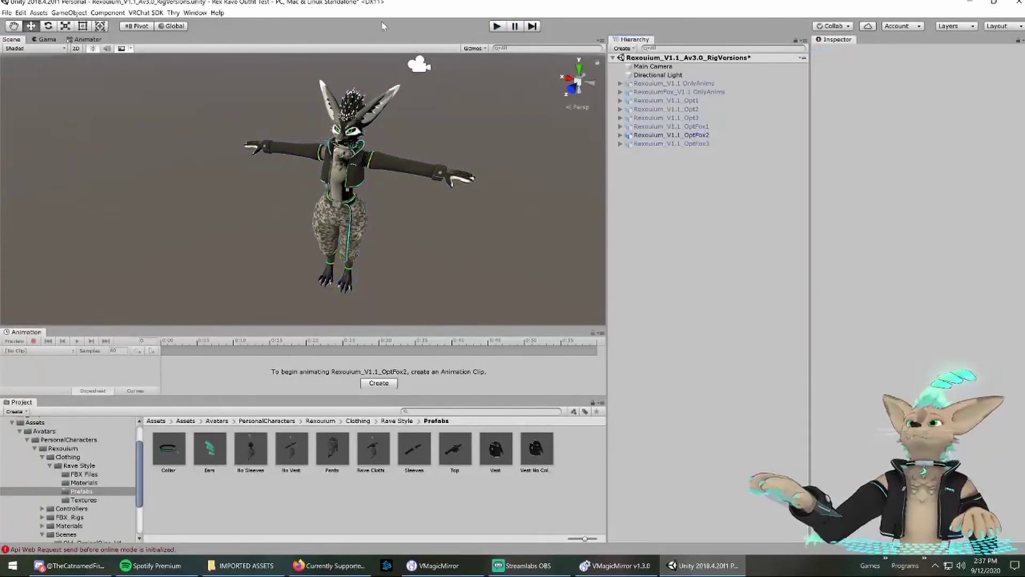
pyautogui.click(664, 137)
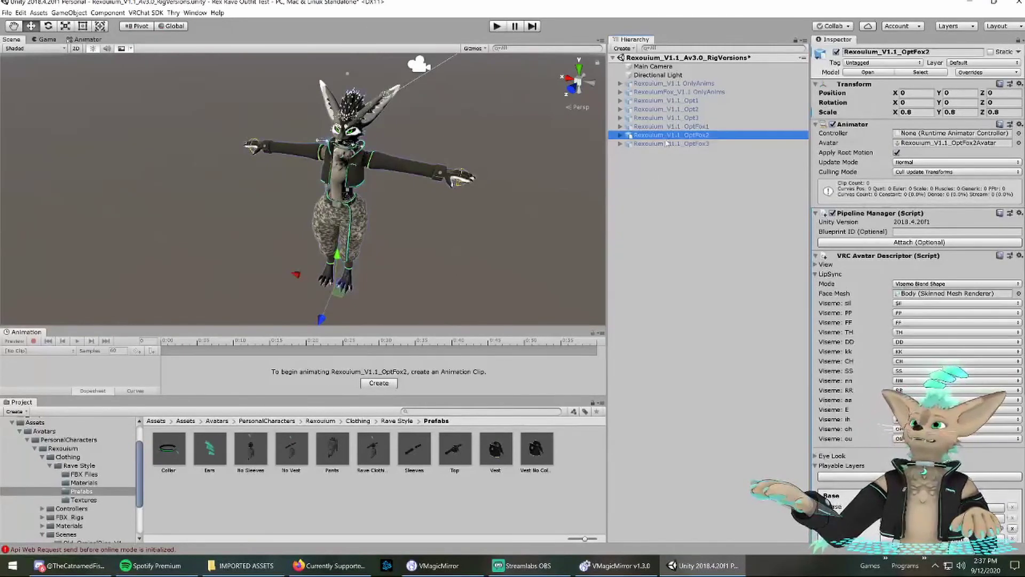
pyautogui.click(143, 13)
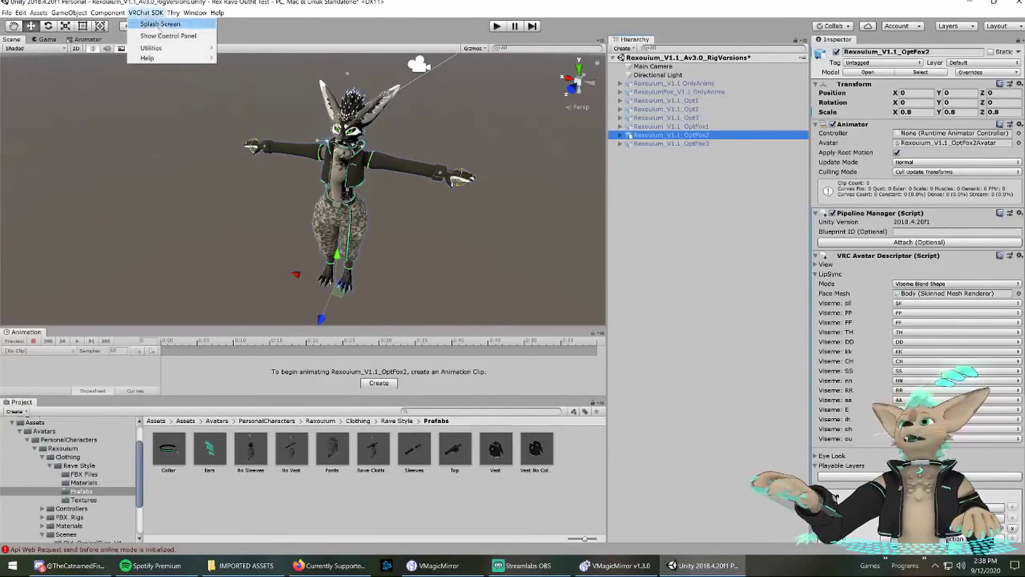
pyautogui.click(160, 34)
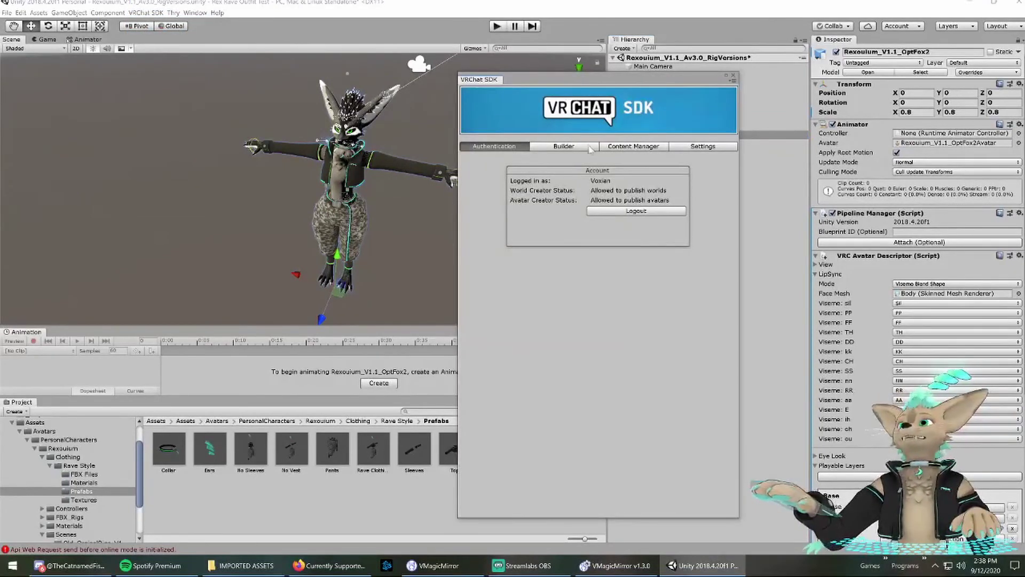
pyautogui.click(590, 147)
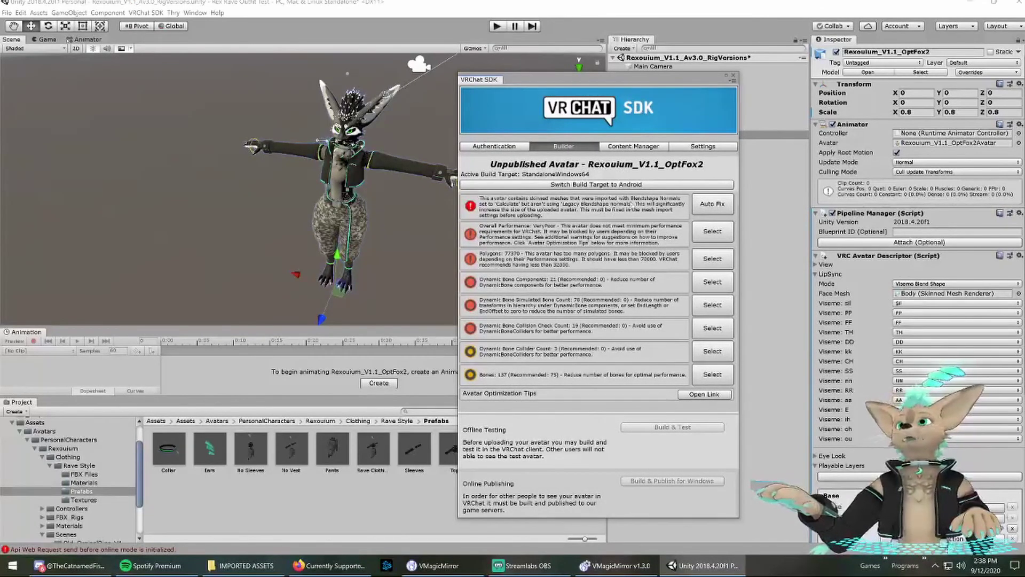
pyautogui.click(711, 205)
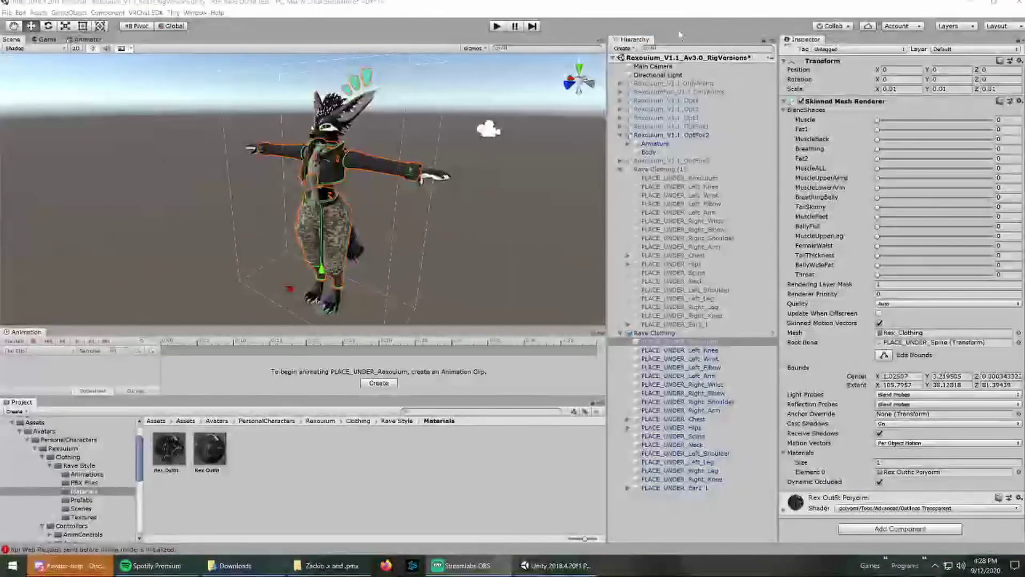
# Assign the Rex Outfit Standard material to Element 0 of PLACE_UNDER_Rexouium under Rave Clothing
pyautogui.click(486, 197)
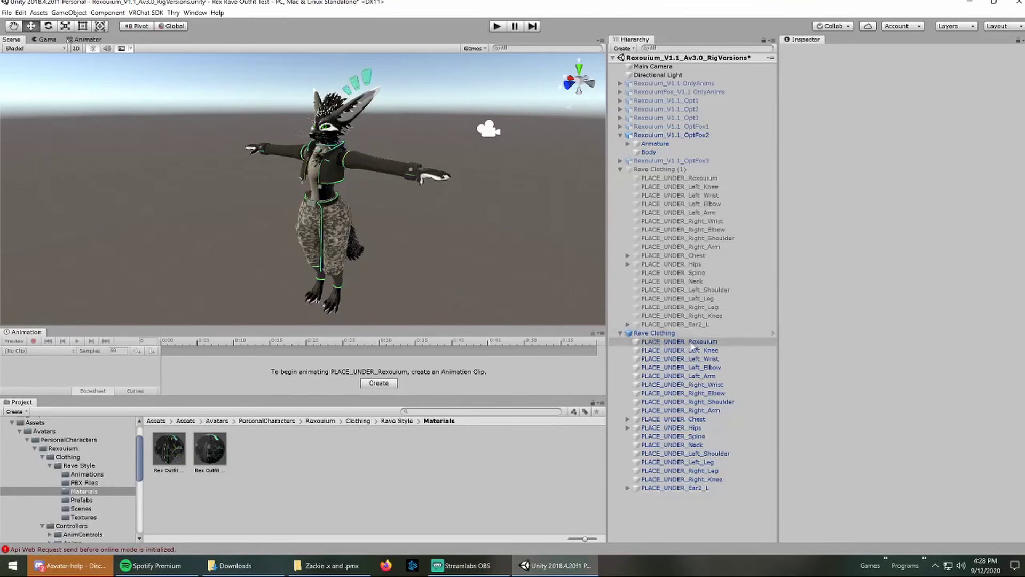
pyautogui.click(681, 341)
pyautogui.scroll(-1, 803, 463)
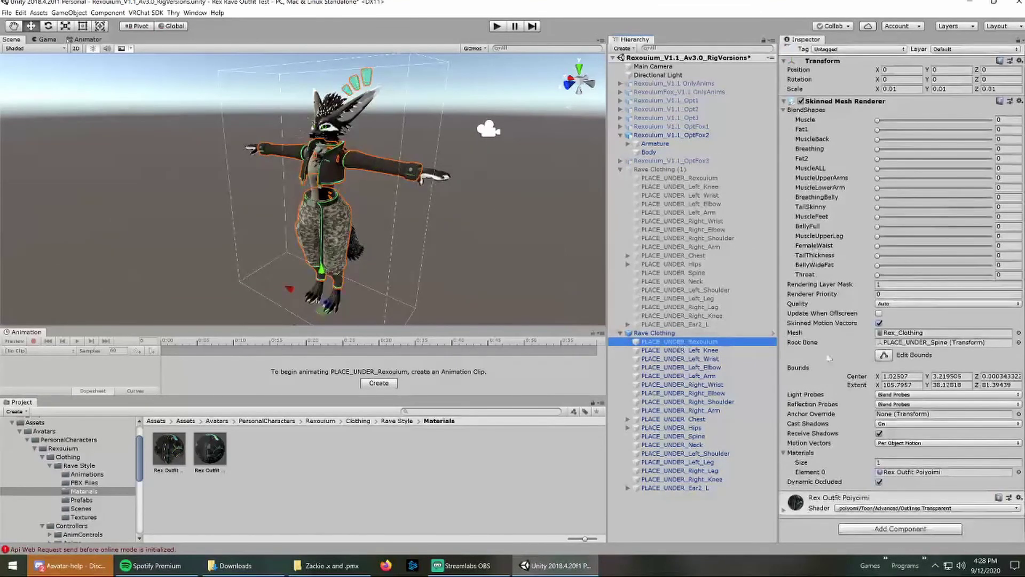
pyautogui.click(786, 453)
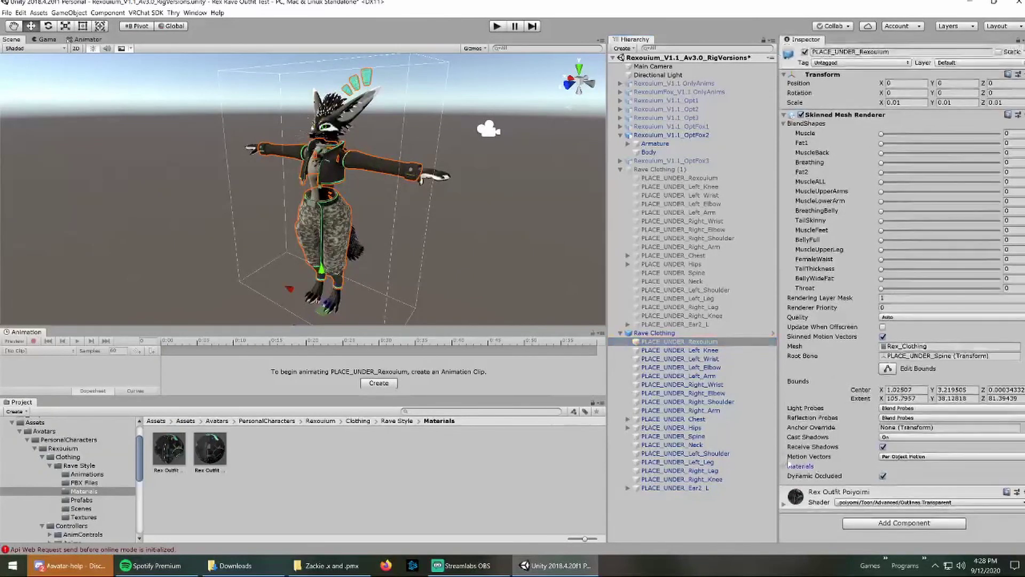
pyautogui.click(785, 466)
pyautogui.scroll(-1, 845, 457)
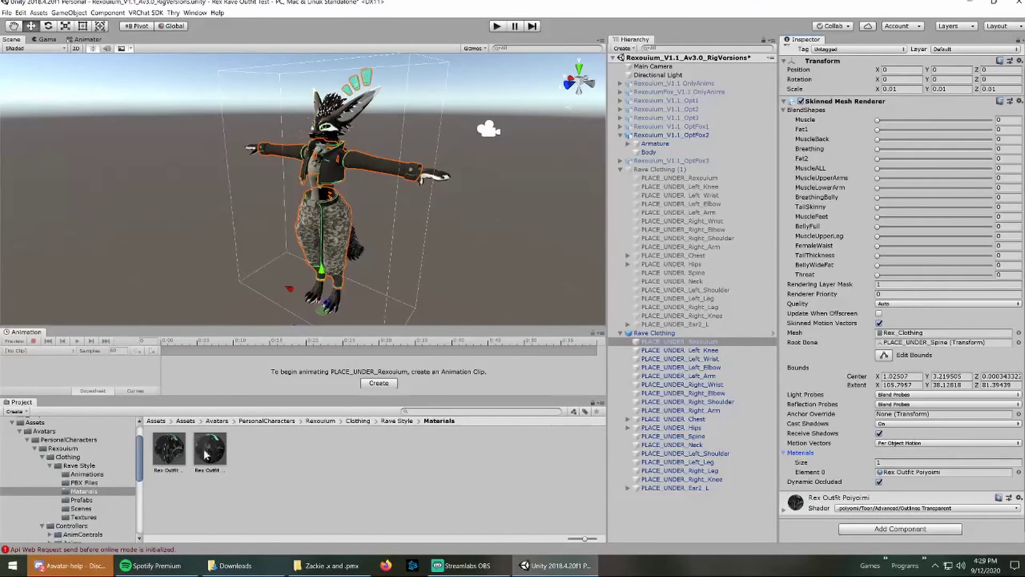
pyautogui.moveTo(206, 454); pyautogui.dragTo(922, 477)
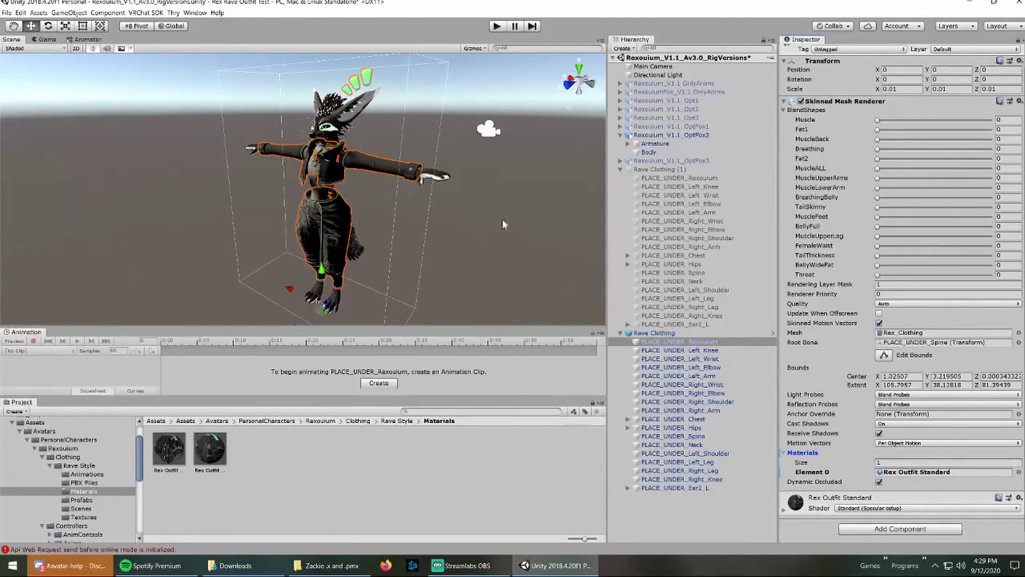
pyautogui.click(504, 219)
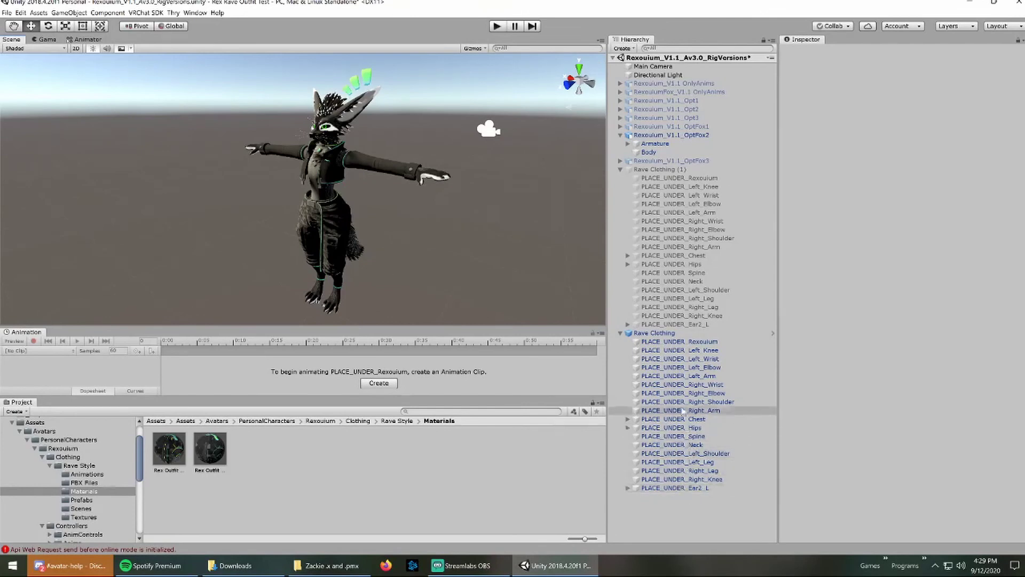
# Examine the Rex Outfit Standard material's texture maps, emission settings and available shaders on PLACE_UNDER_Rexouium
pyautogui.click(676, 342)
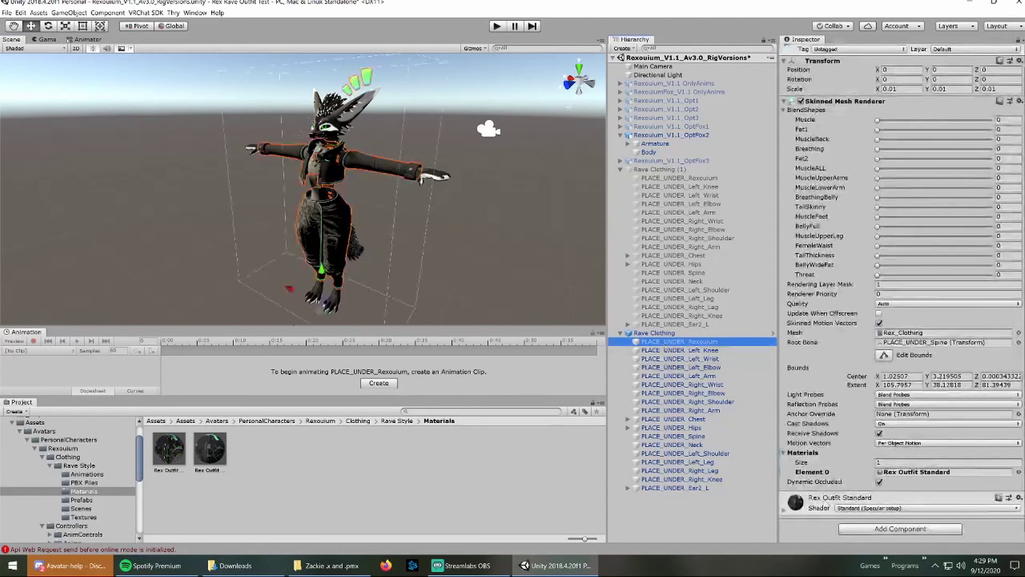
pyautogui.click(783, 511)
pyautogui.scroll(-9, 816, 373)
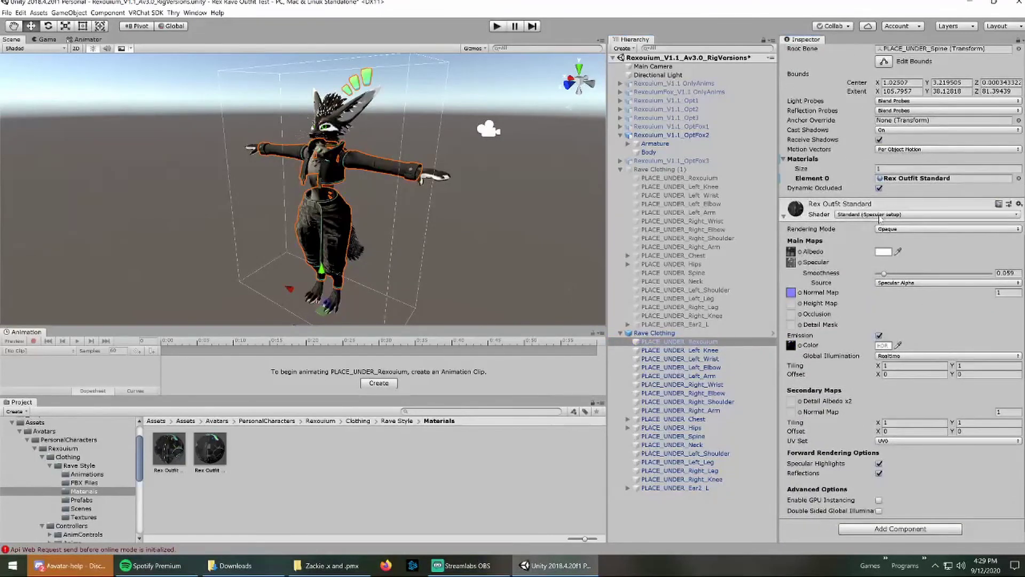
pyautogui.click(884, 215)
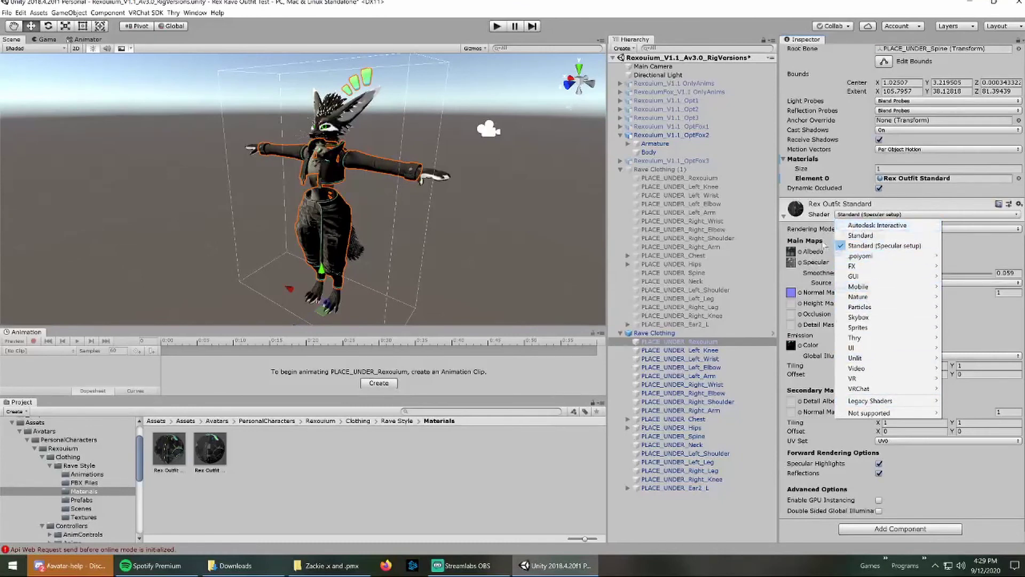
pyautogui.click(802, 241)
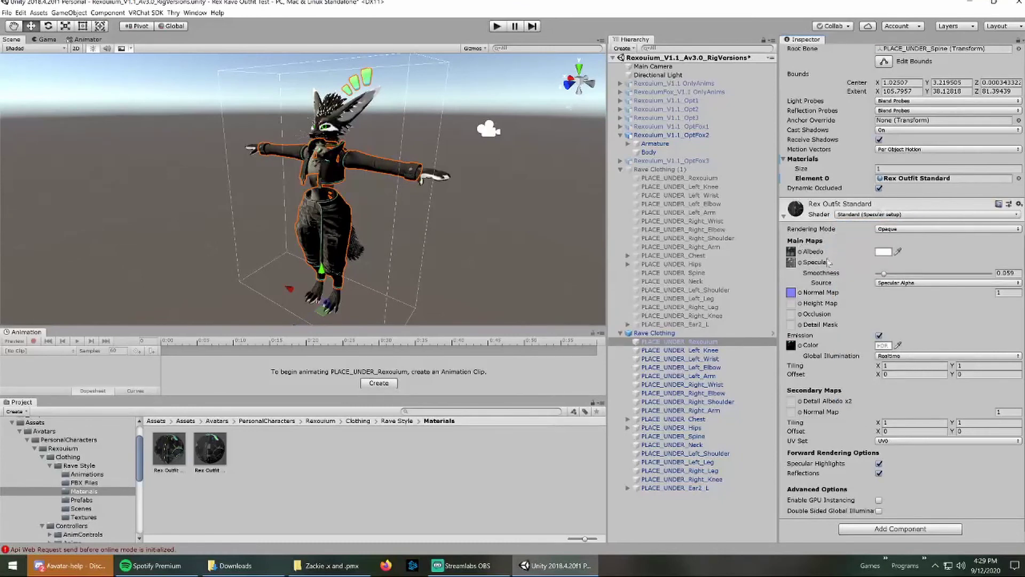
pyautogui.scroll(10, 822, 271)
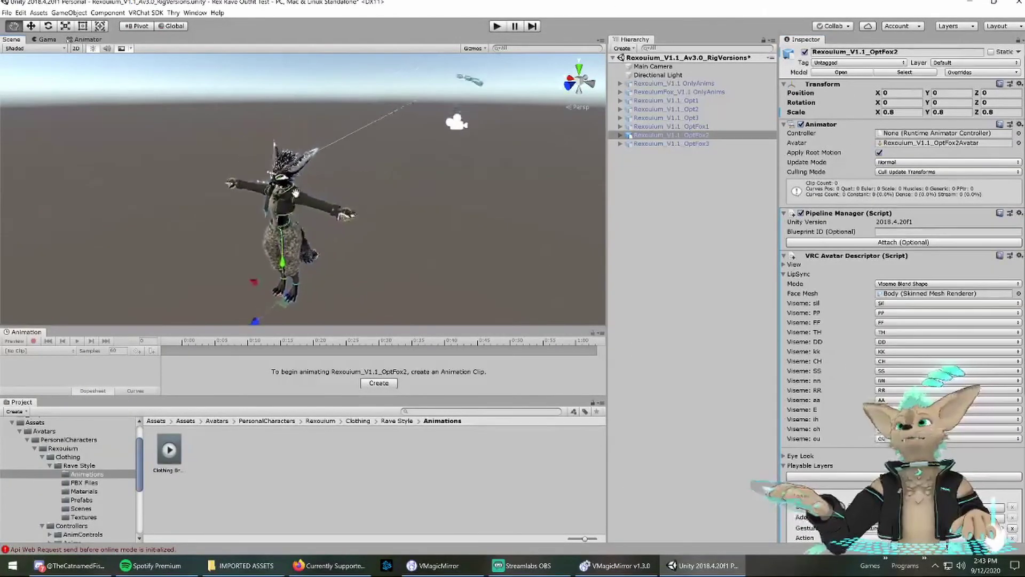
pyautogui.keyDown('alt'); pyautogui.moveTo(299, 192); pyautogui.dragTo(332, 201); pyautogui.keyUp('alt')
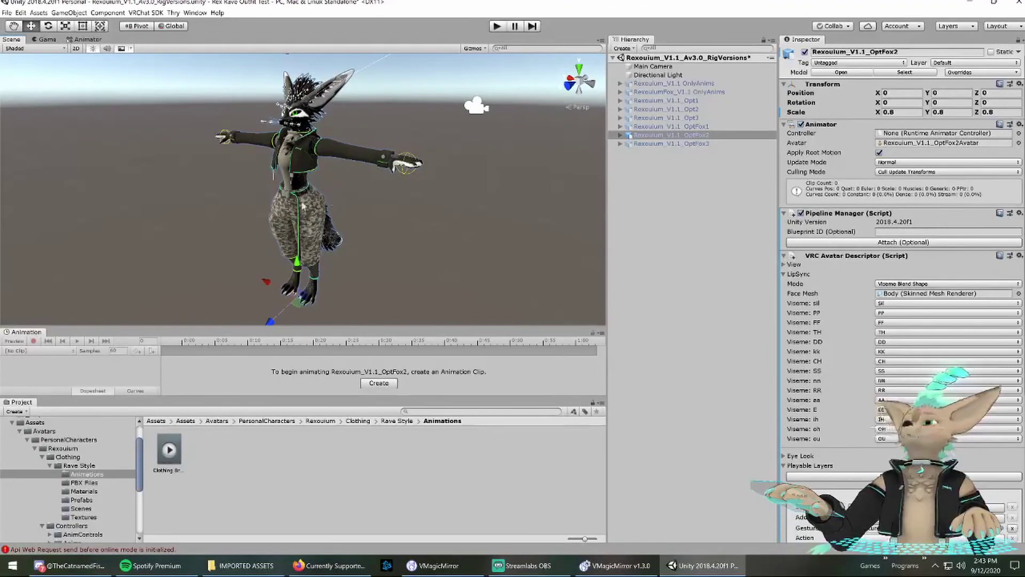
pyautogui.click(158, 190)
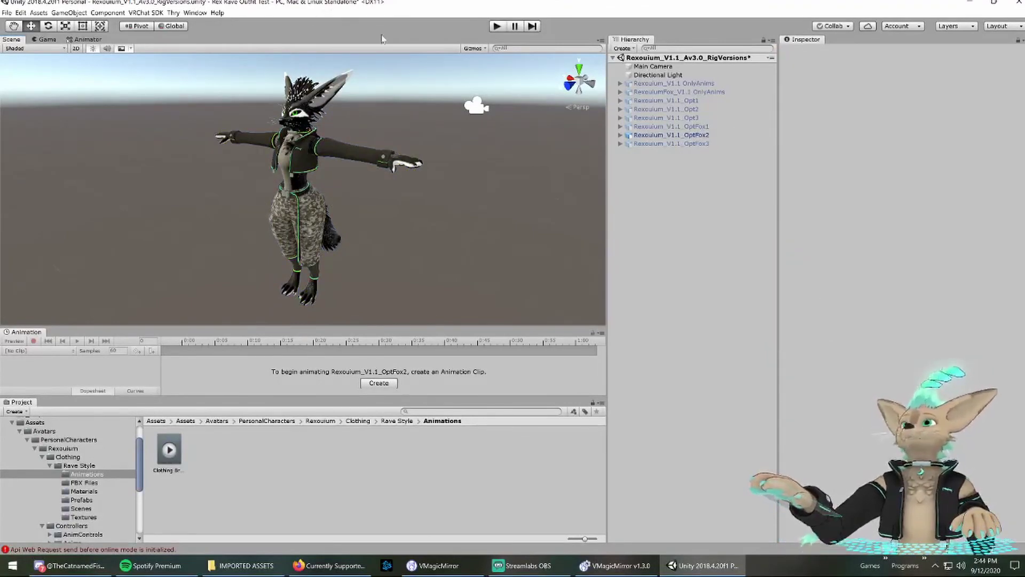